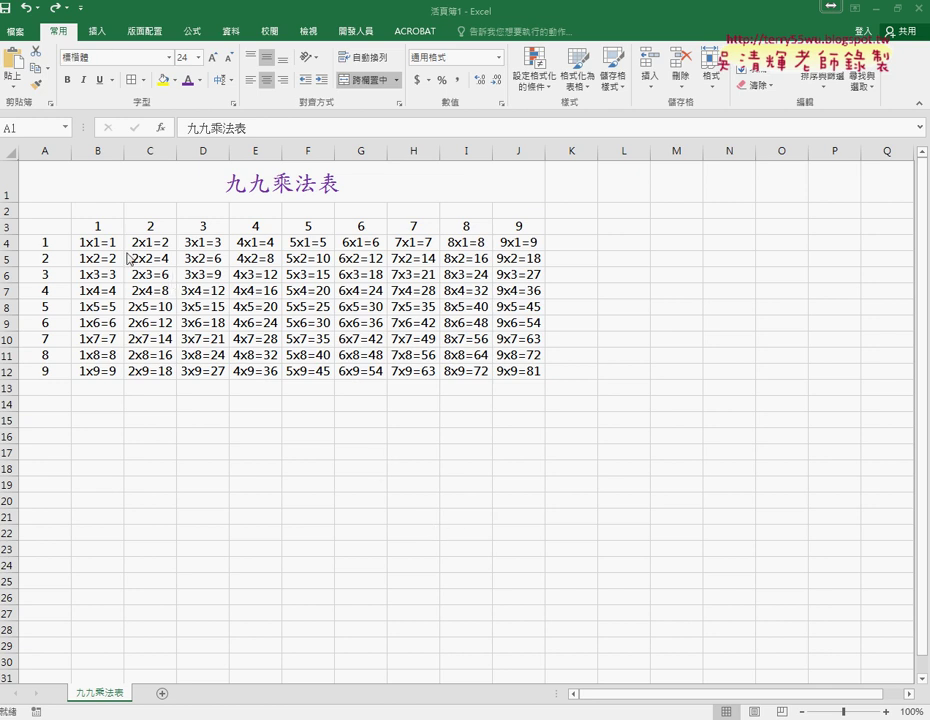
Step: Delete the products in B4:J12, keep the row-3 and column-A headers, and select B4
{"action": "left_click_drag", "start_coordinate": [101, 243], "coordinate": [522, 371]}
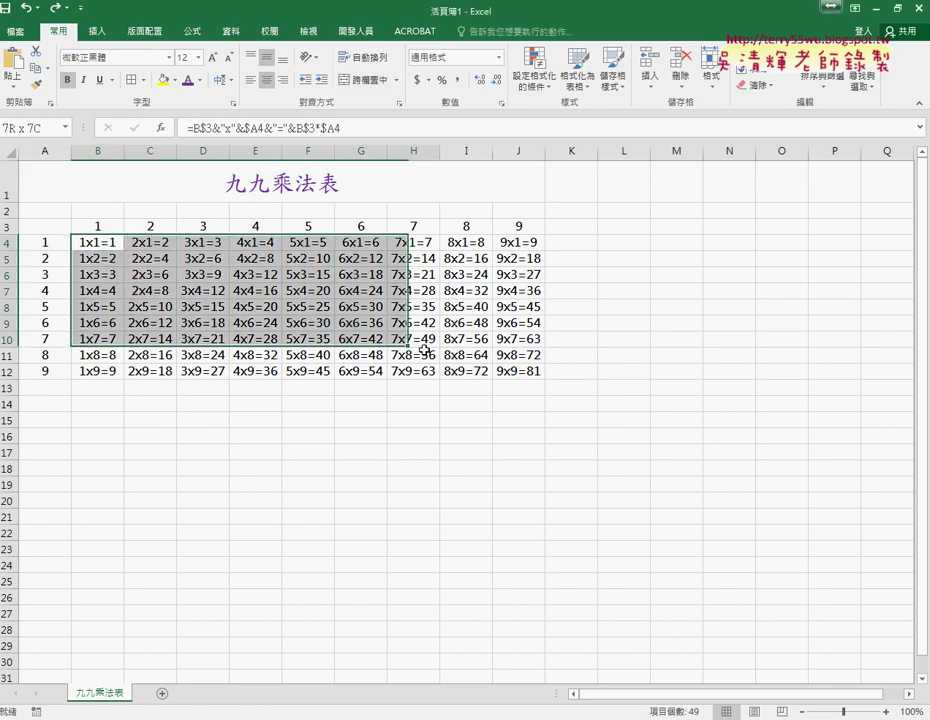
{"action": "key", "text": "Delete"}
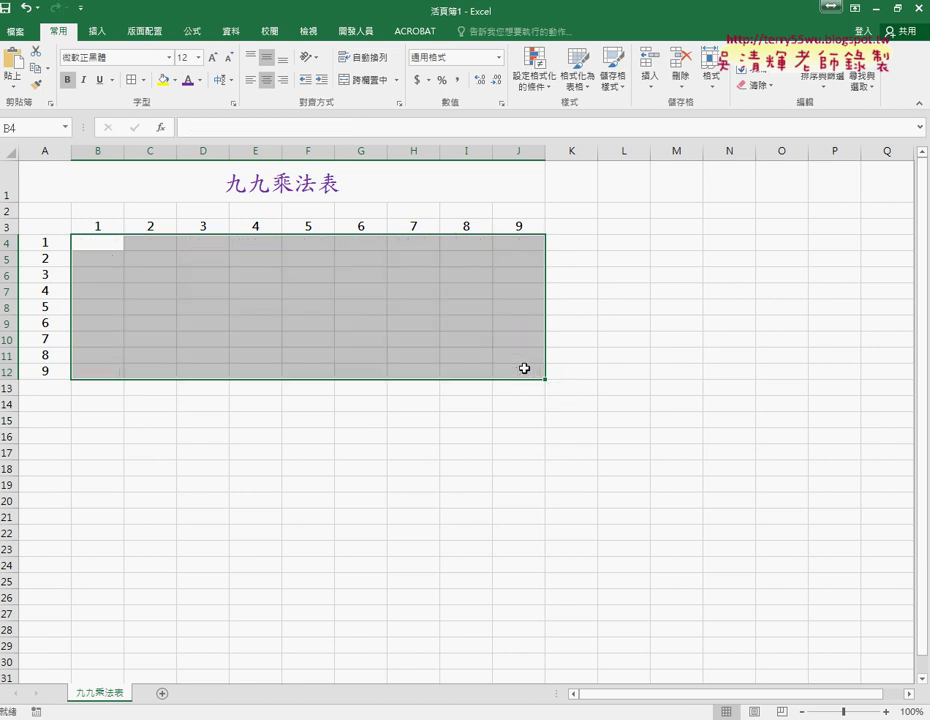
{"action": "left_click", "coordinate": [8, 226]}
{"action": "left_click", "coordinate": [40, 151]}
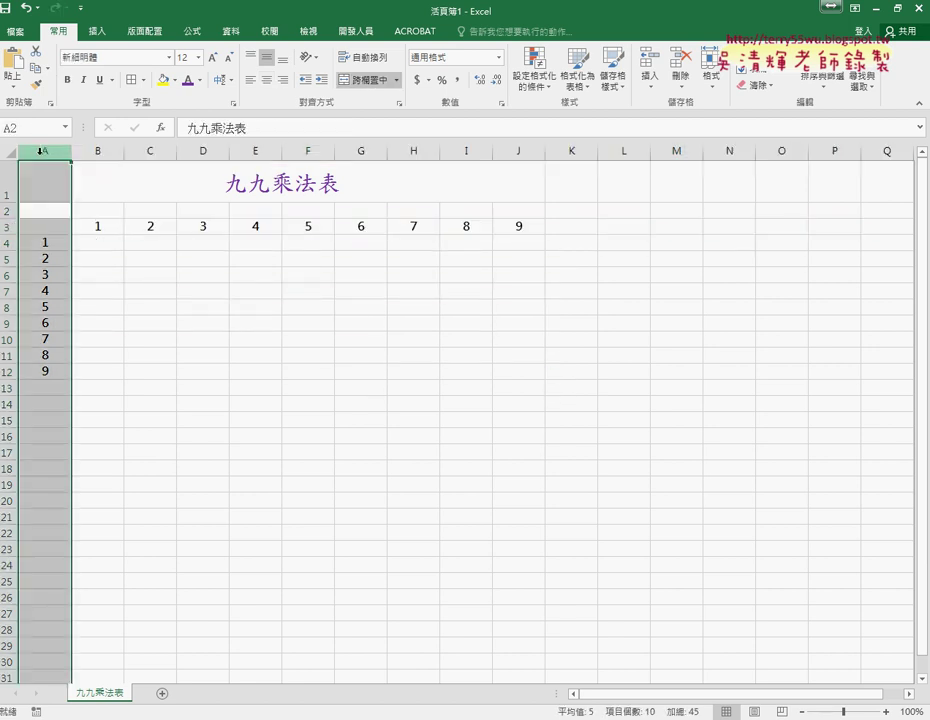
{"action": "left_click", "coordinate": [99, 238]}
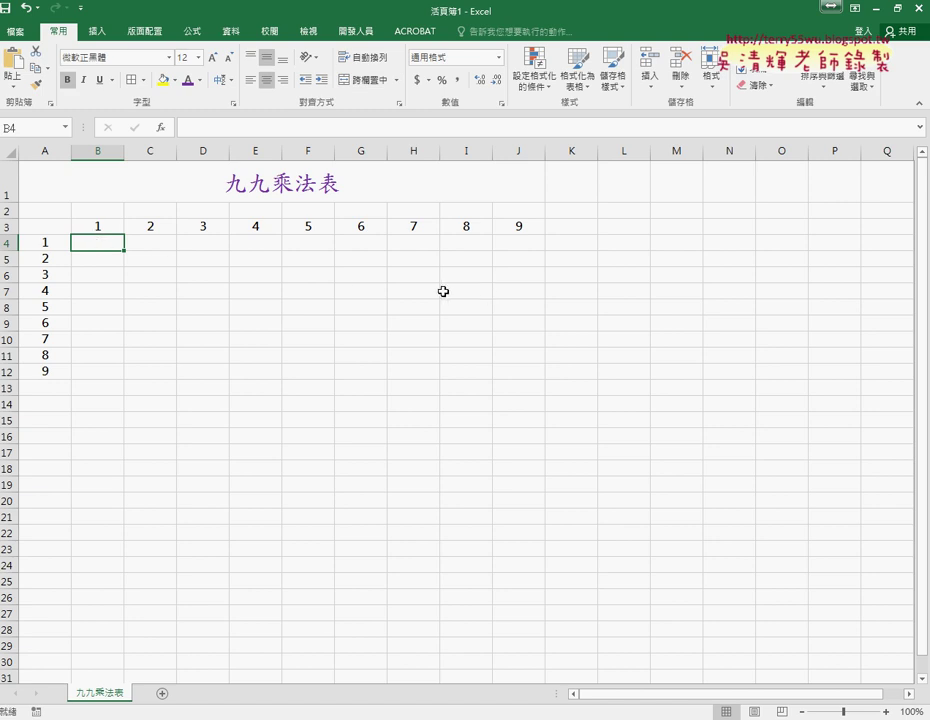
Step: Enter =B3&"x"&A4&"="&B3*A4 in B4 so it reads 1x1=1
{"action": "left_click", "coordinate": [206, 130]}
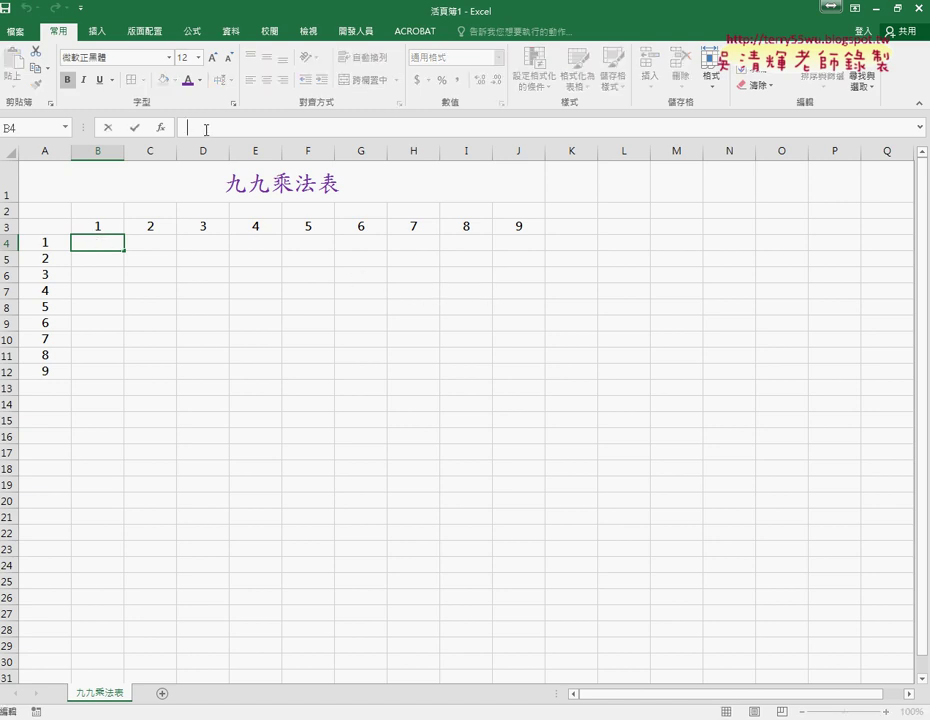
{"action": "type", "text": "="}
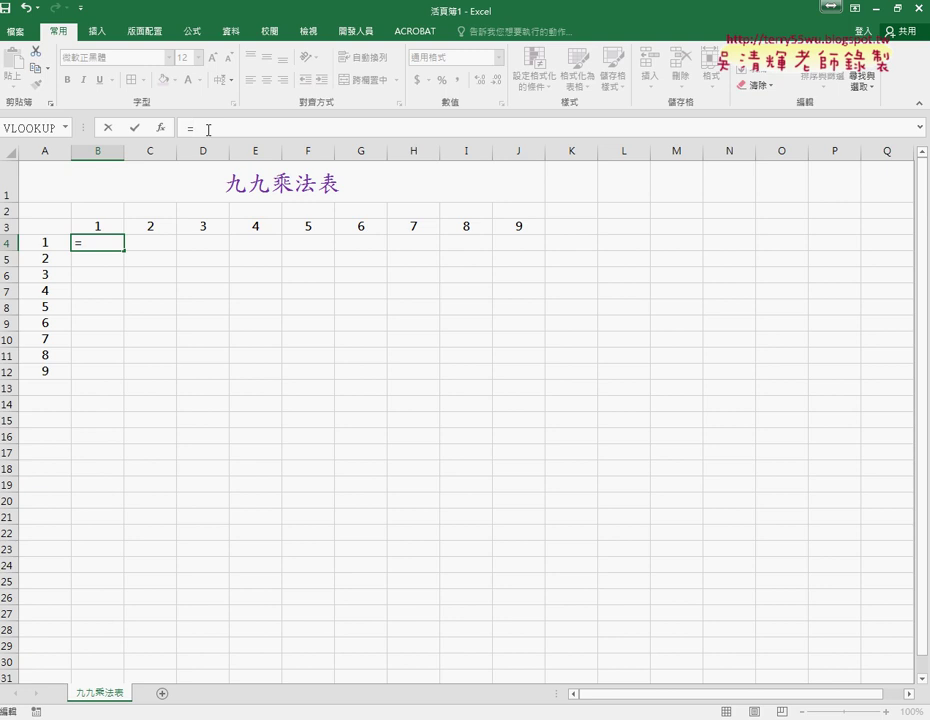
{"action": "left_click", "coordinate": [100, 226]}
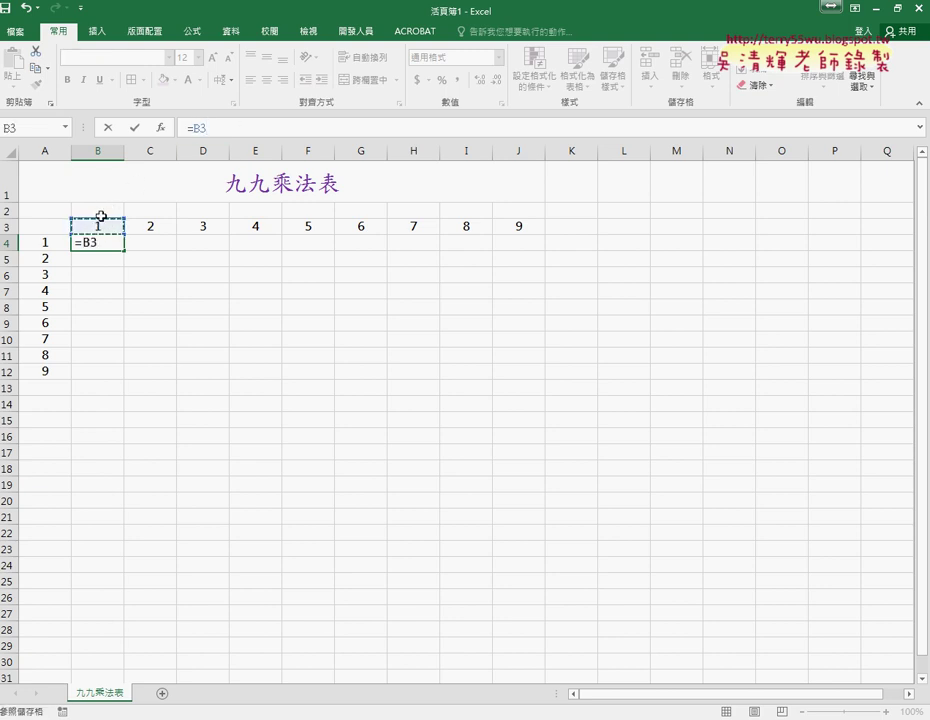
{"action": "type", "text": "&"}
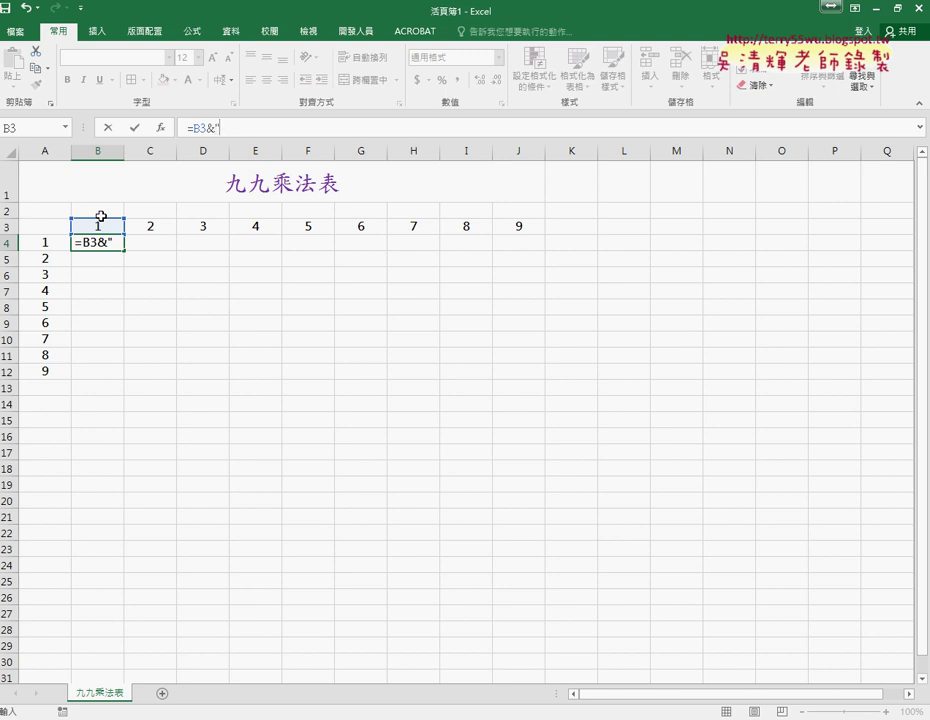
{"action": "type", "text": "\"x\"&"}
{"action": "left_click", "coordinate": [46, 244]}
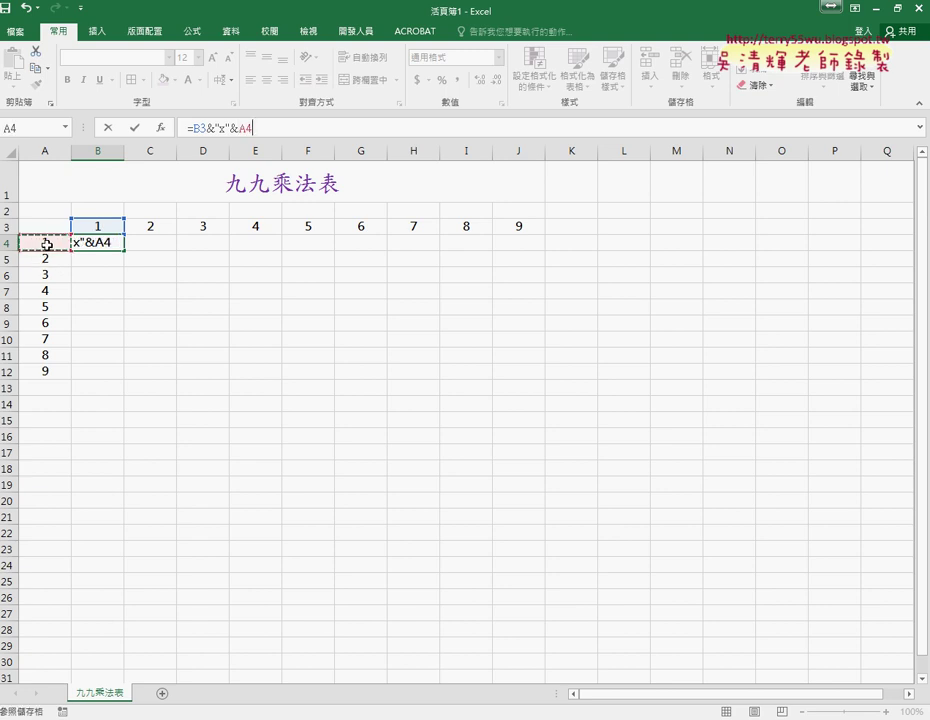
{"action": "type", "text": "&\"x"}
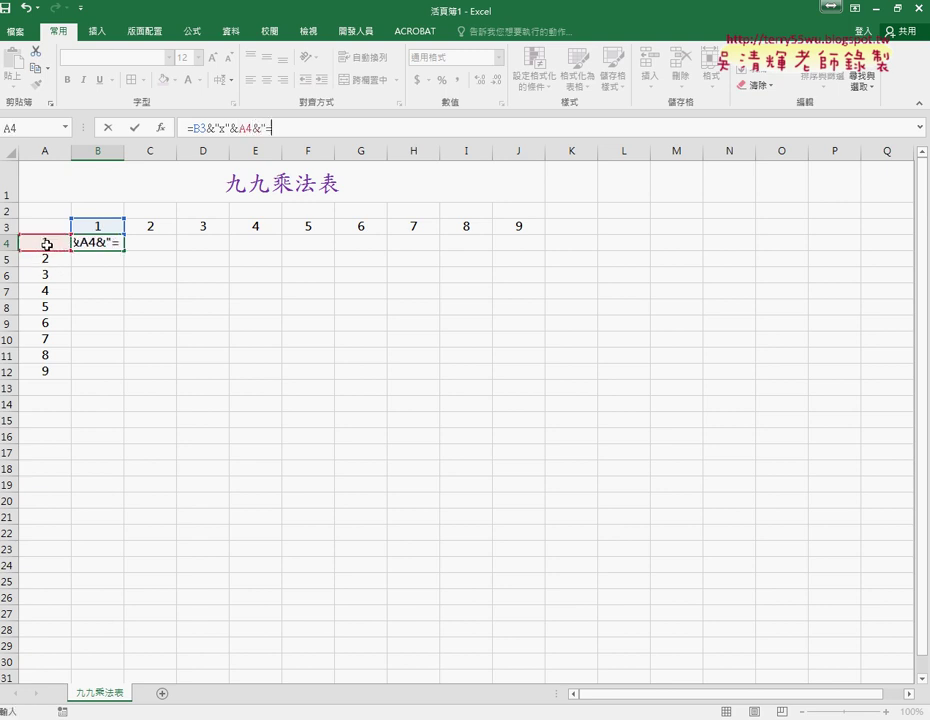
{"action": "type", "text": "\""}
{"action": "type", "text": "&"}
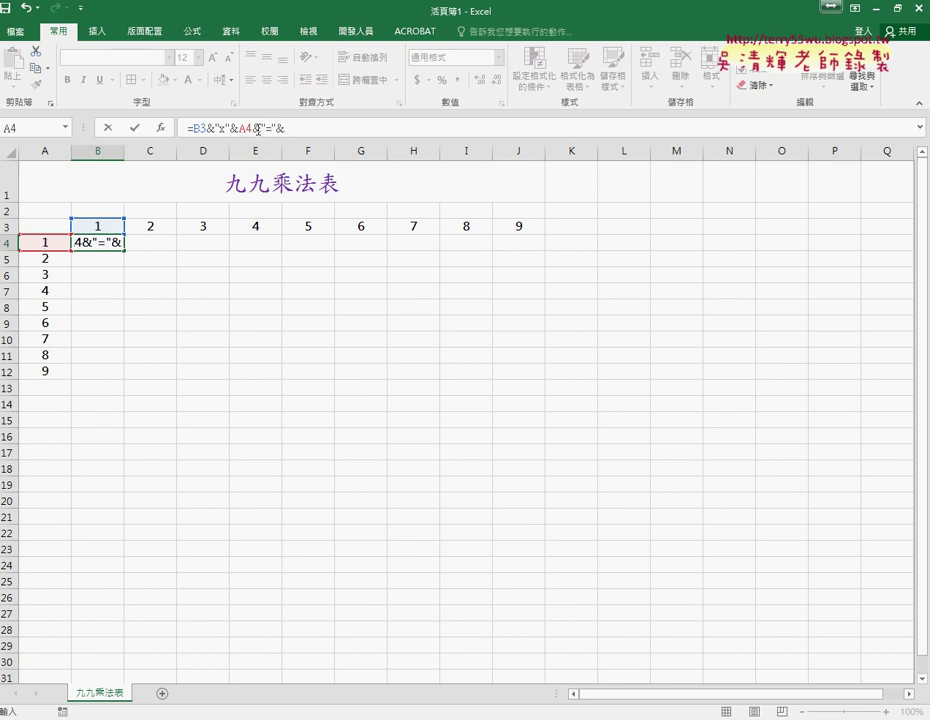
{"action": "left_click", "coordinate": [102, 225]}
{"action": "type", "text": "*"}
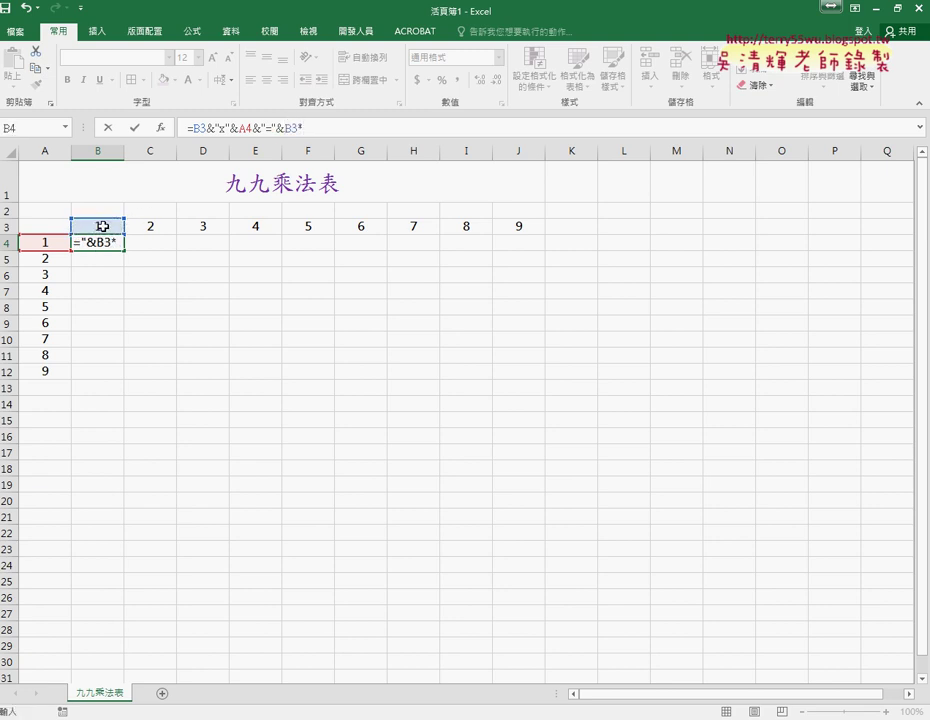
{"action": "left_click", "coordinate": [48, 242]}
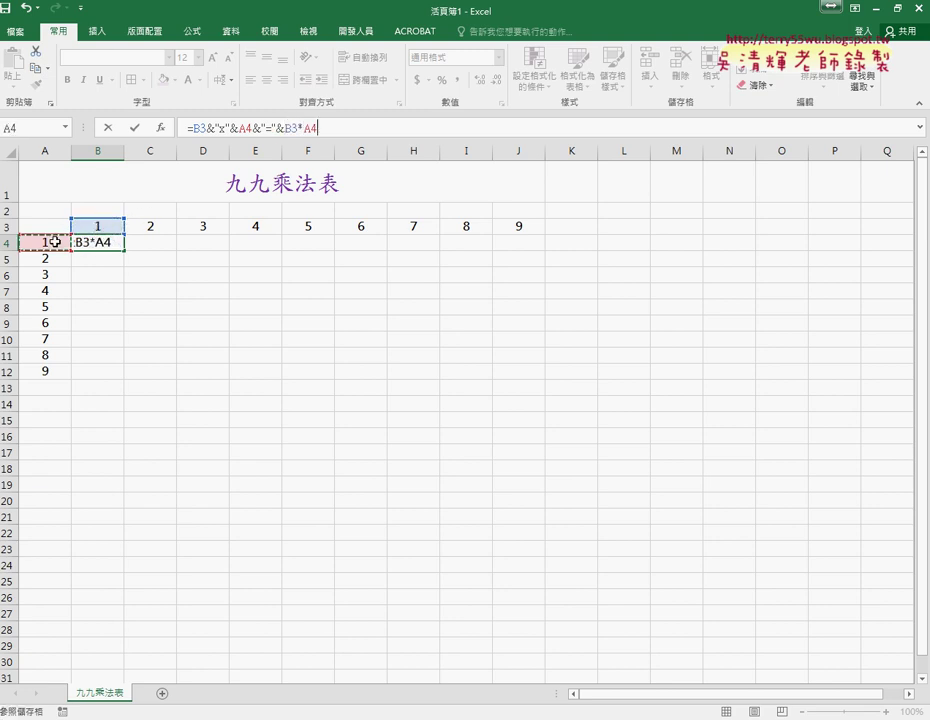
{"action": "left_click", "coordinate": [136, 133]}
Step: Fill B4's formula down to B12 and compare the B4 and B5 formulas behind the ###### results
{"action": "mouse_move", "coordinate": [124, 250]}
{"action": "left_mouse_down"}
{"action": "mouse_move", "coordinate": [117, 390]}
{"action": "mouse_move", "coordinate": [117, 378]}
{"action": "left_mouse_up"}
{"action": "left_click", "coordinate": [95, 243]}
{"action": "left_click", "coordinate": [101, 259]}
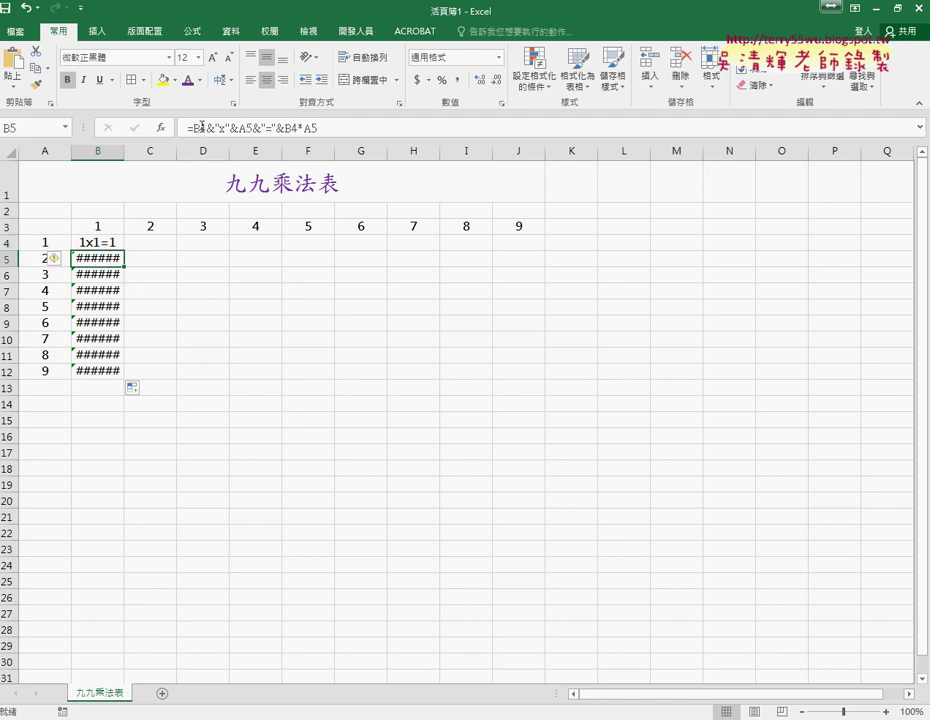
{"action": "left_click", "coordinate": [97, 244]}
{"action": "left_click", "coordinate": [105, 259]}
{"action": "left_click", "coordinate": [90, 243]}
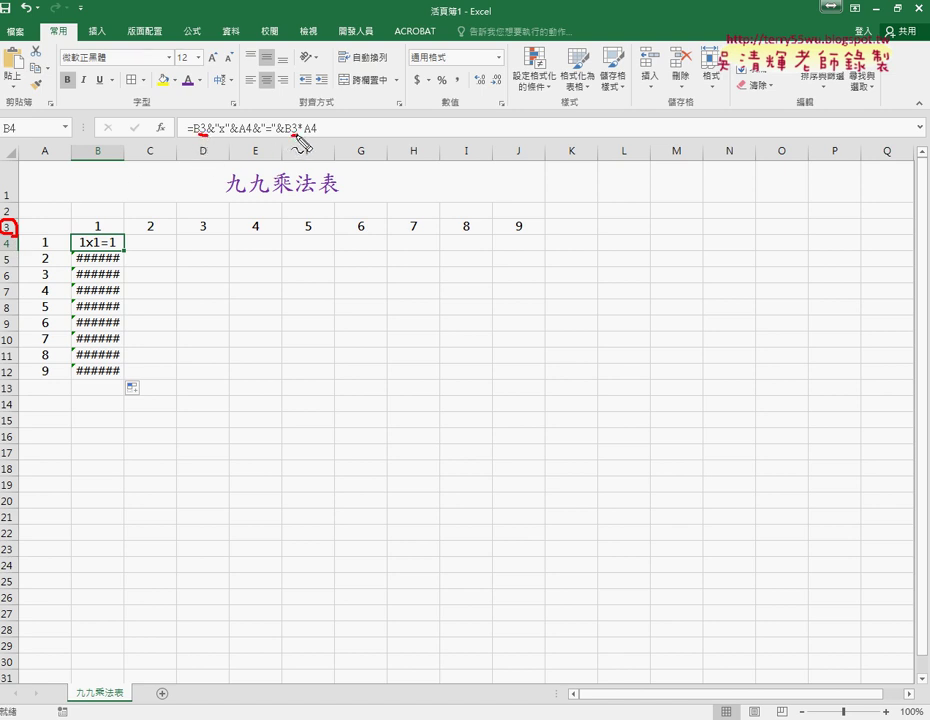
{"action": "key", "text": "Escape"}
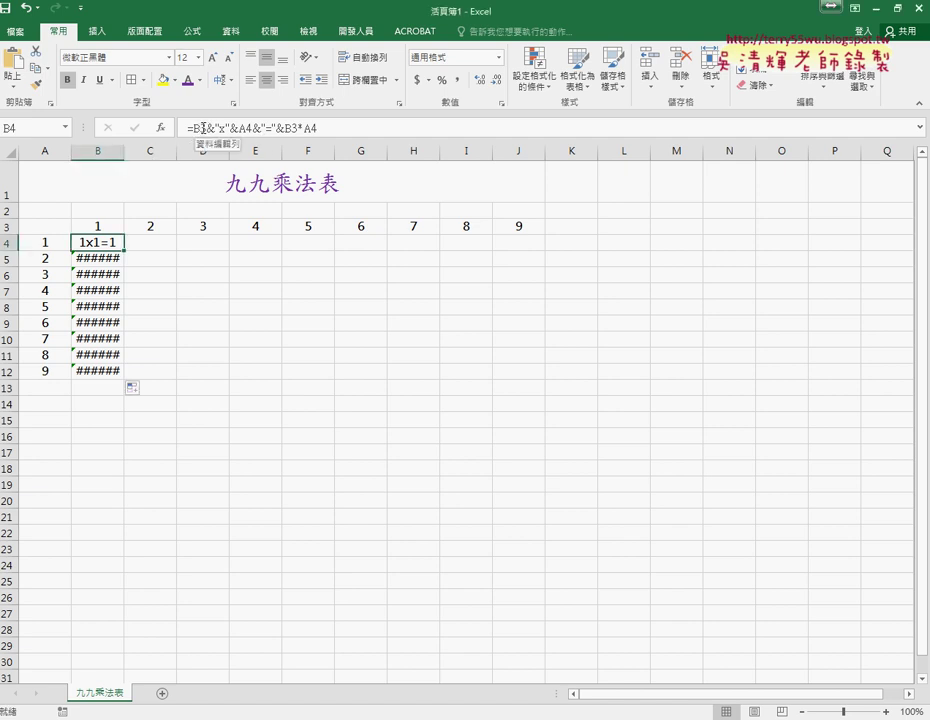
{"action": "left_click", "coordinate": [196, 127]}
Step: Lock row 3 as B$3 in B4's formula and fill it across B4:J12
{"action": "type", "text": "$"}
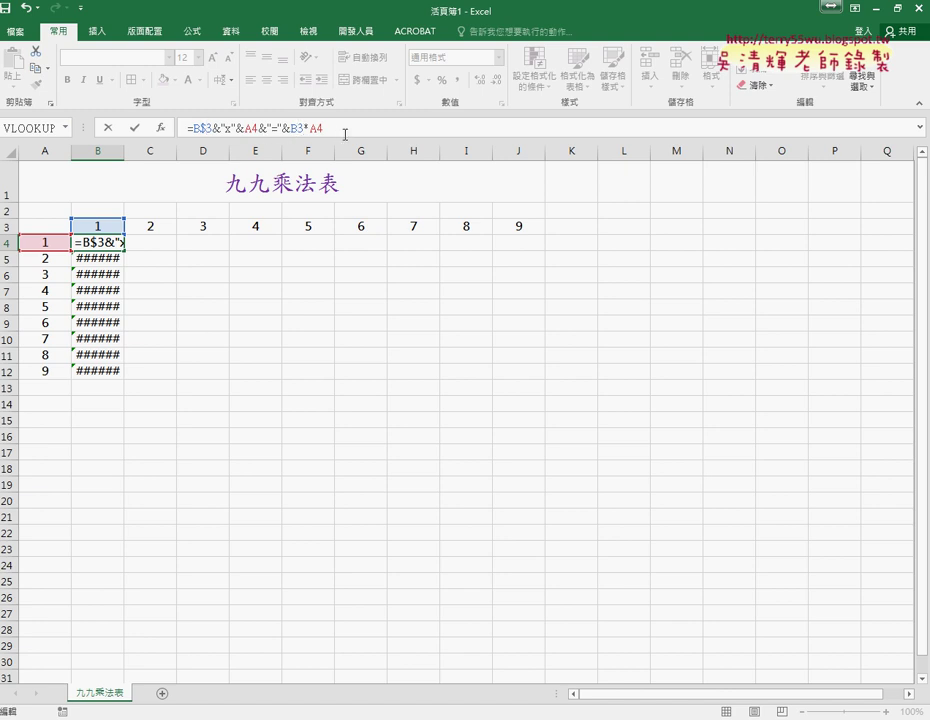
{"action": "type", "text": "$"}
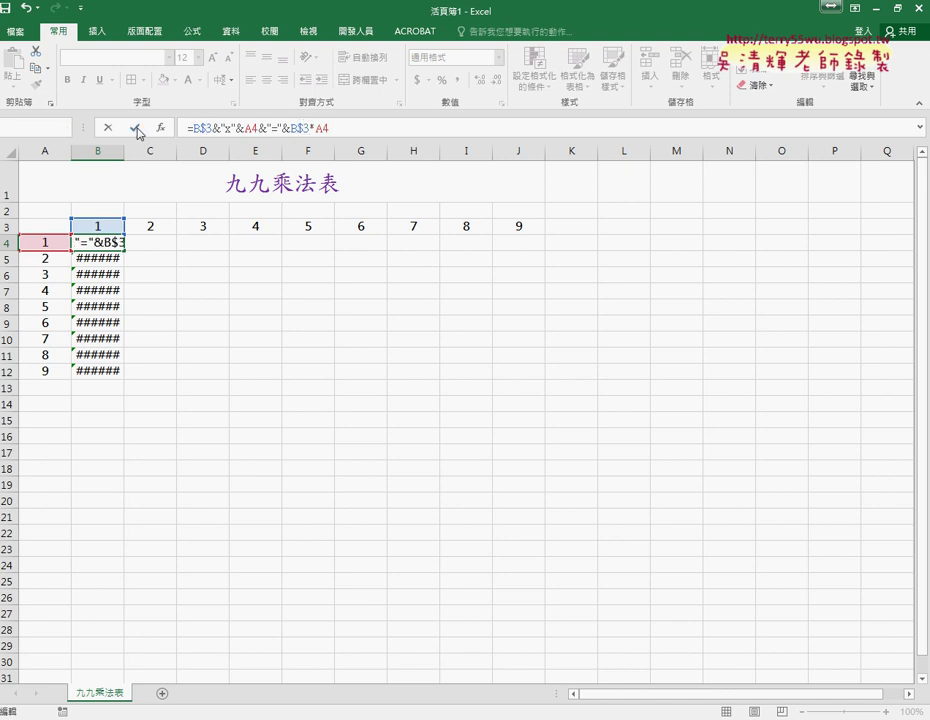
{"action": "left_click", "coordinate": [135, 128]}
{"action": "mouse_move", "coordinate": [125, 256]}
{"action": "left_mouse_down"}
{"action": "mouse_move", "coordinate": [124, 378]}
{"action": "mouse_move", "coordinate": [538, 398]}
{"action": "left_mouse_up"}
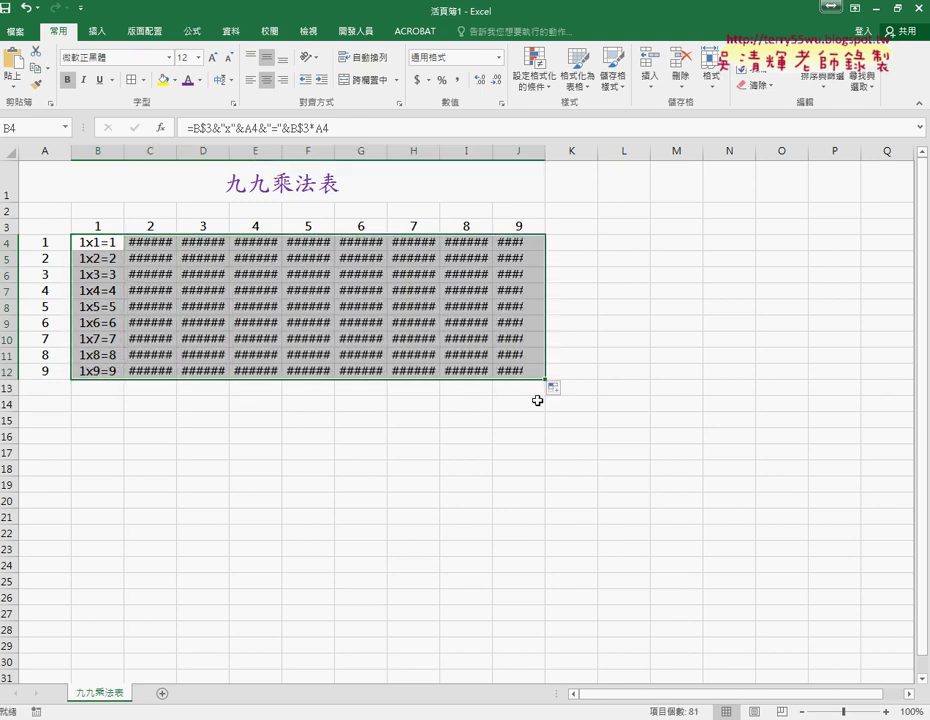
{"action": "left_click", "coordinate": [83, 245]}
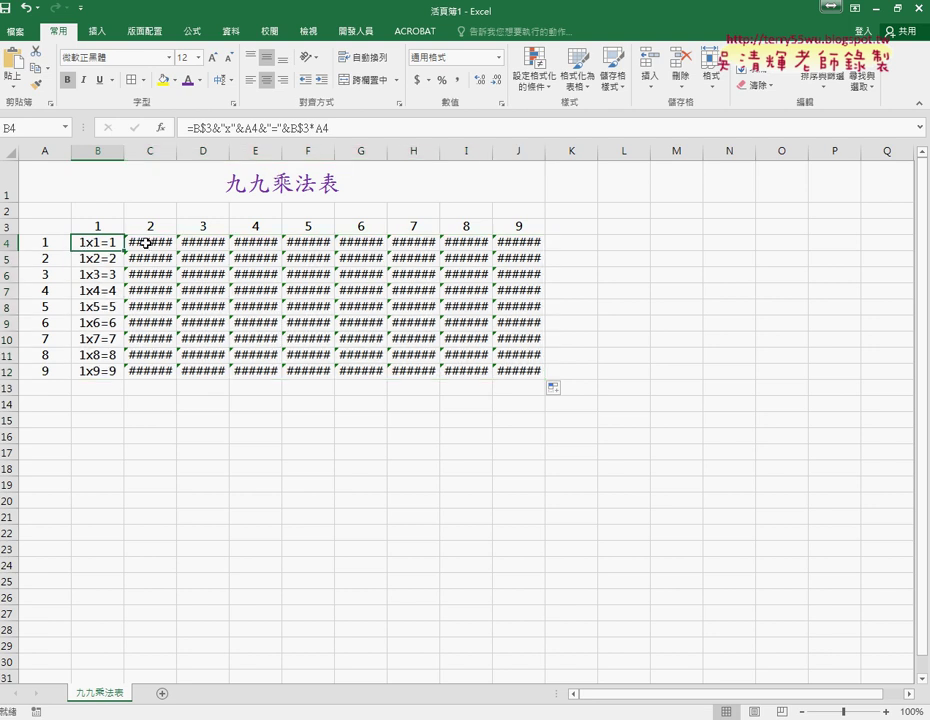
Step: Compare the formulas copied into C4 and D4 with B4's formula
{"action": "left_click", "coordinate": [140, 242]}
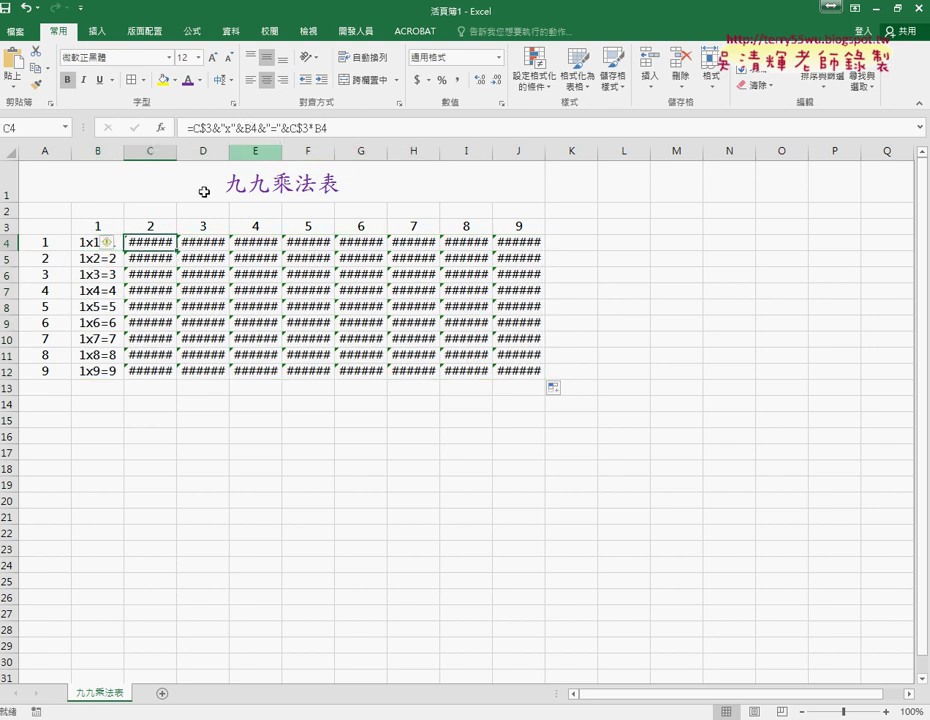
{"action": "left_click", "coordinate": [205, 237]}
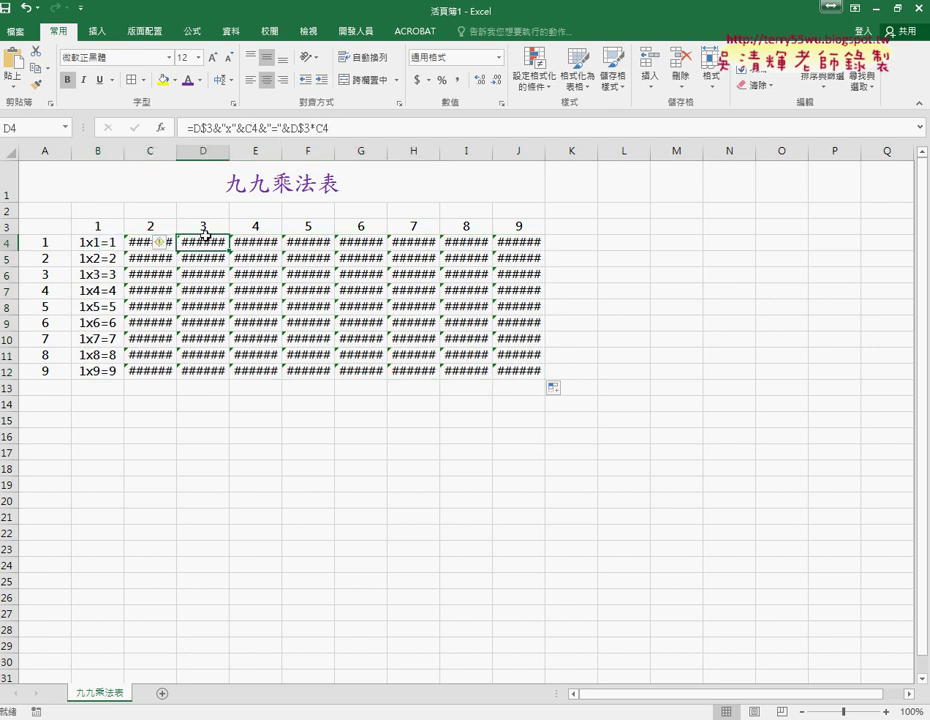
{"action": "left_click", "coordinate": [101, 242]}
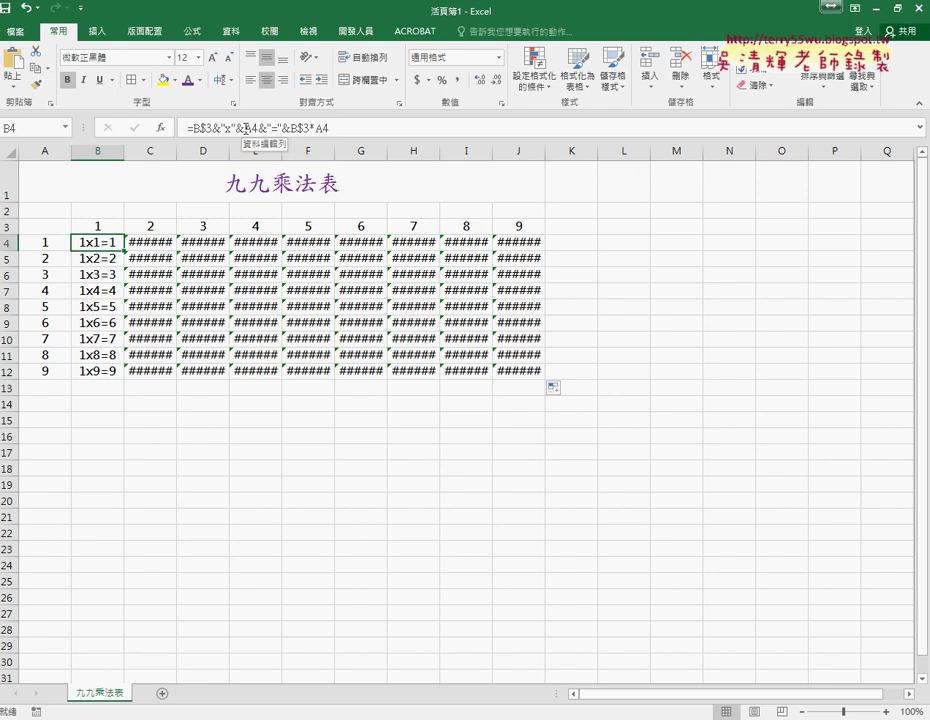
{"action": "left_click", "coordinate": [243, 128]}
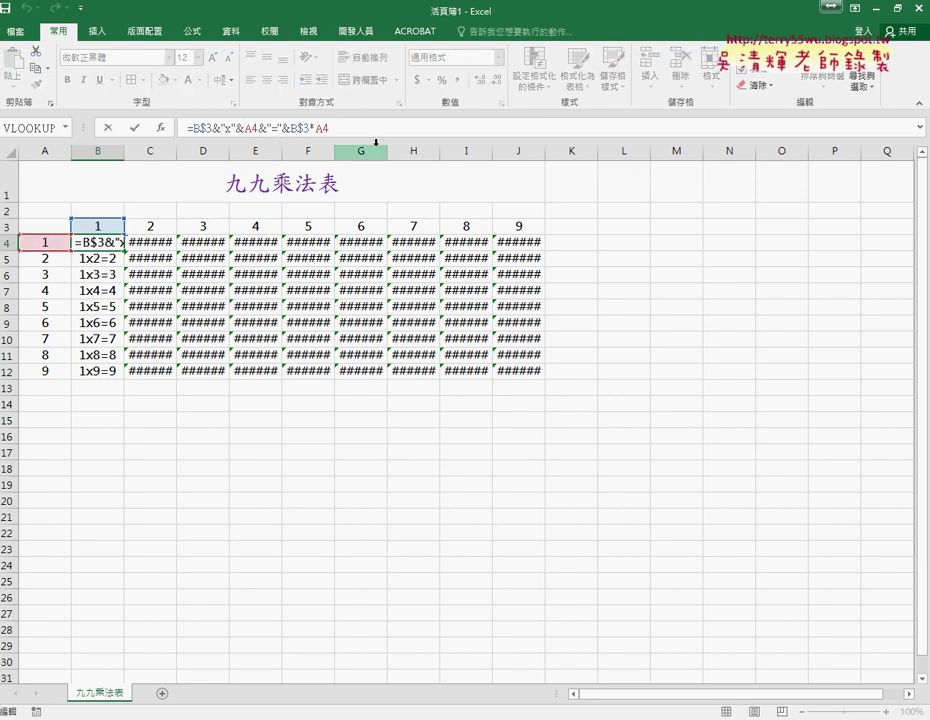
Step: Lock column A as $A4 in B4's formula and refill it across B4:J12
{"action": "type", "text": "$"}
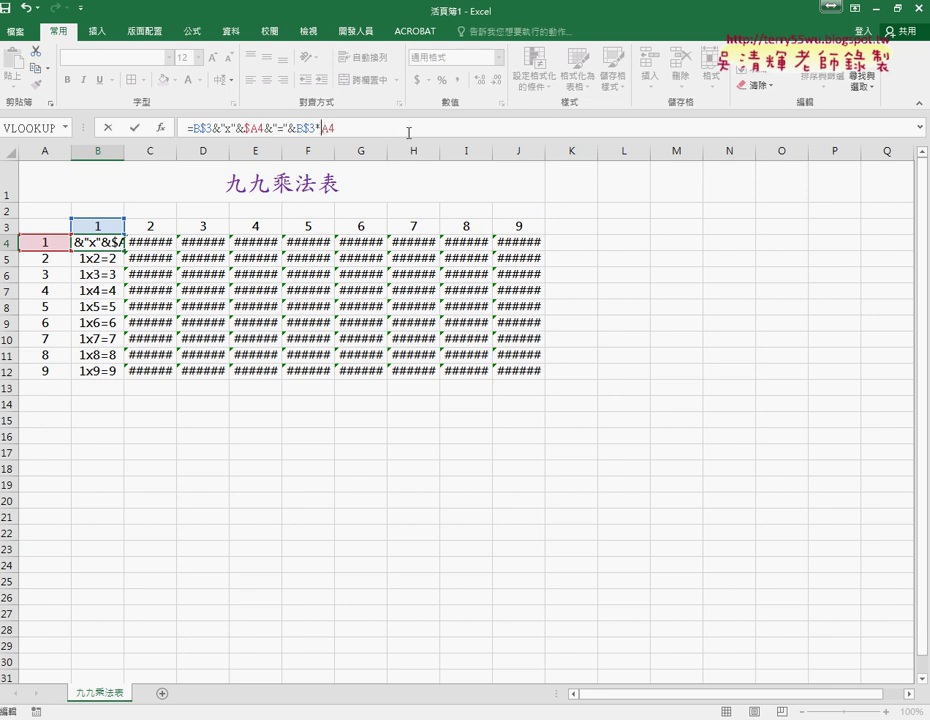
{"action": "left_click", "coordinate": [409, 132]}
{"action": "key", "text": "Left"}
{"action": "key", "text": "Left"}
{"action": "type", "text": "$"}
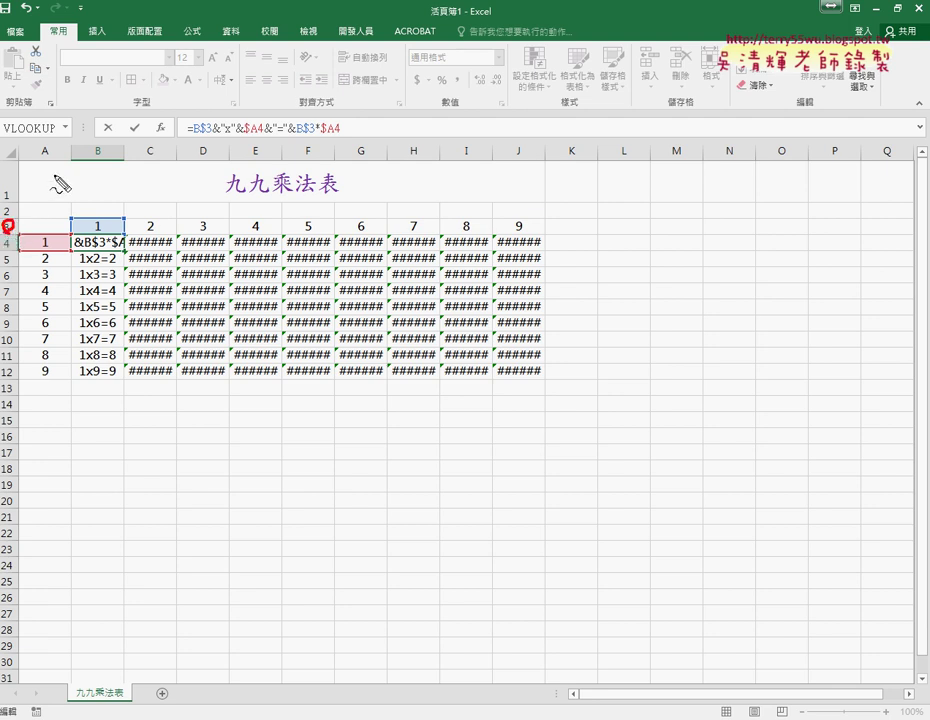
{"action": "left_click_drag", "start_coordinate": [50, 146], "coordinate": [52, 160]}
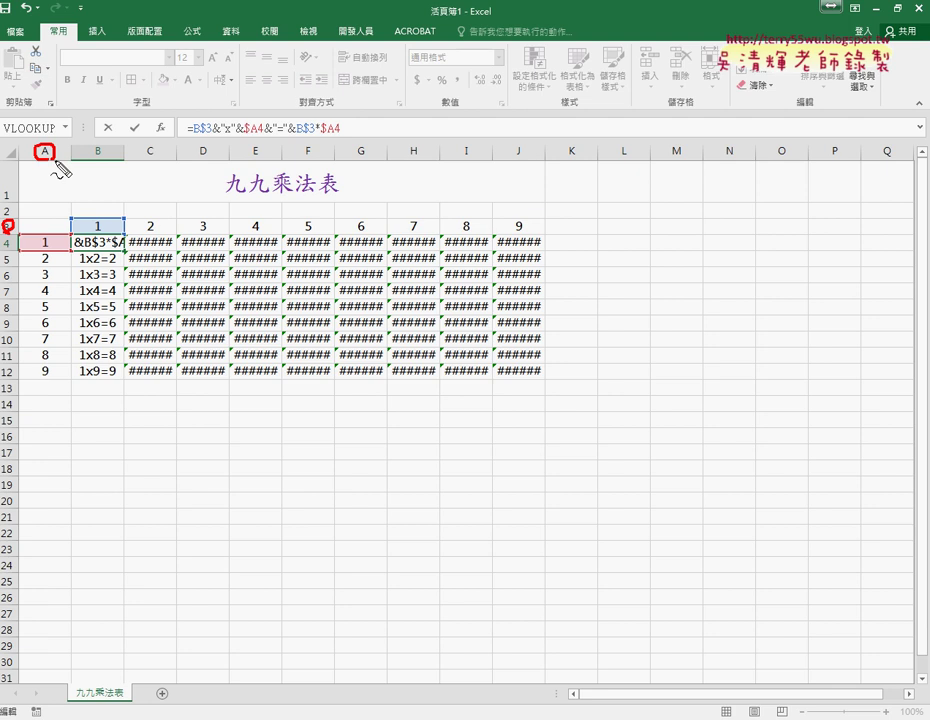
{"action": "key", "text": "Escape"}
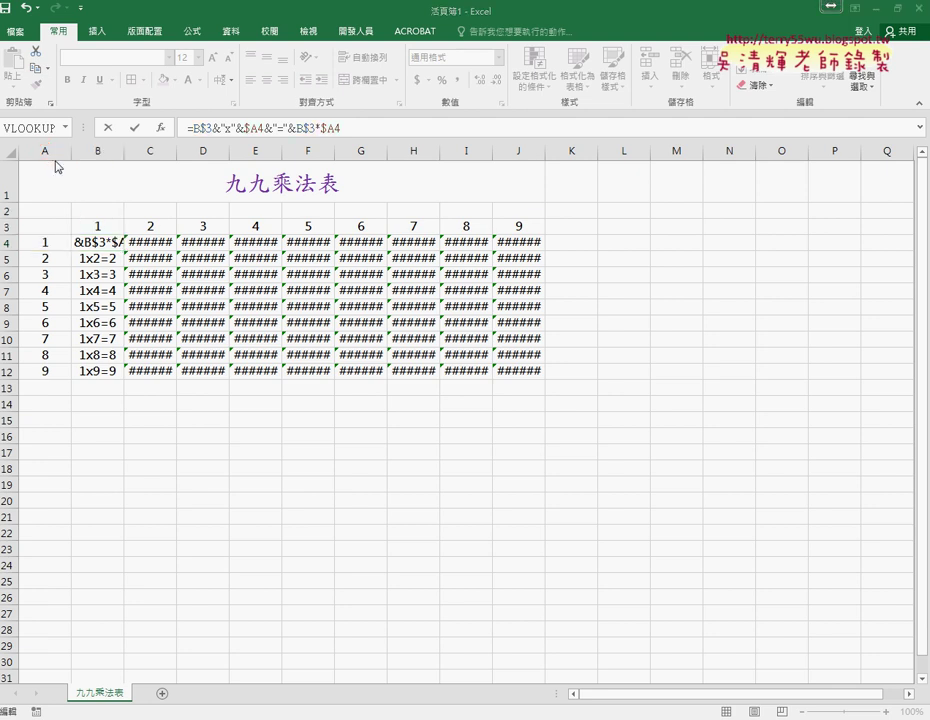
{"action": "left_click", "coordinate": [135, 128]}
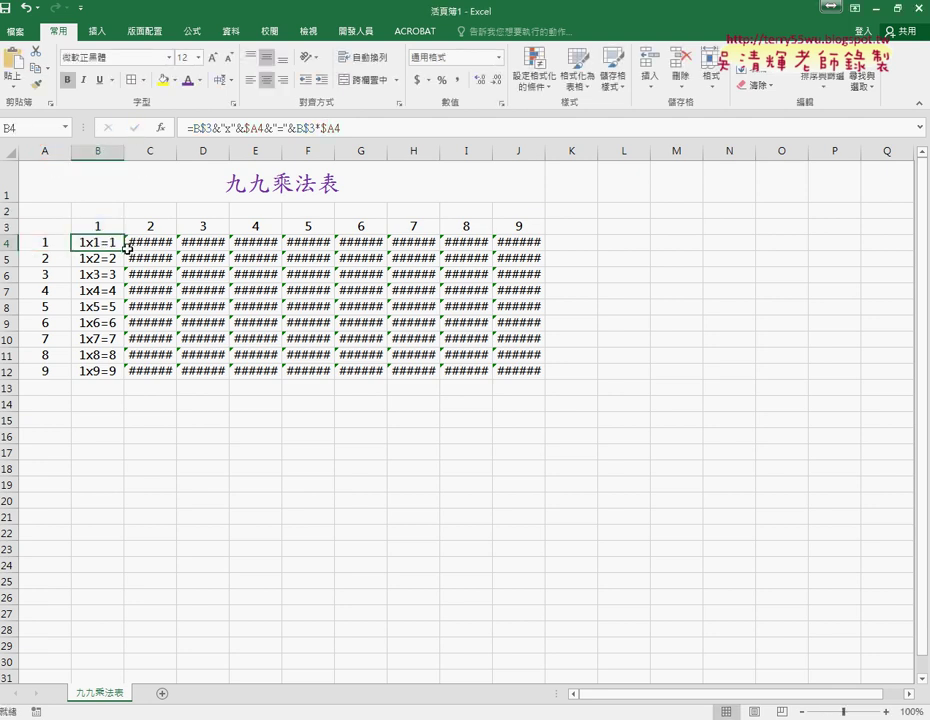
{"action": "mouse_move", "coordinate": [125, 248]}
{"action": "left_mouse_down"}
{"action": "mouse_move", "coordinate": [120, 373]}
{"action": "mouse_move", "coordinate": [540, 382]}
{"action": "left_mouse_up"}
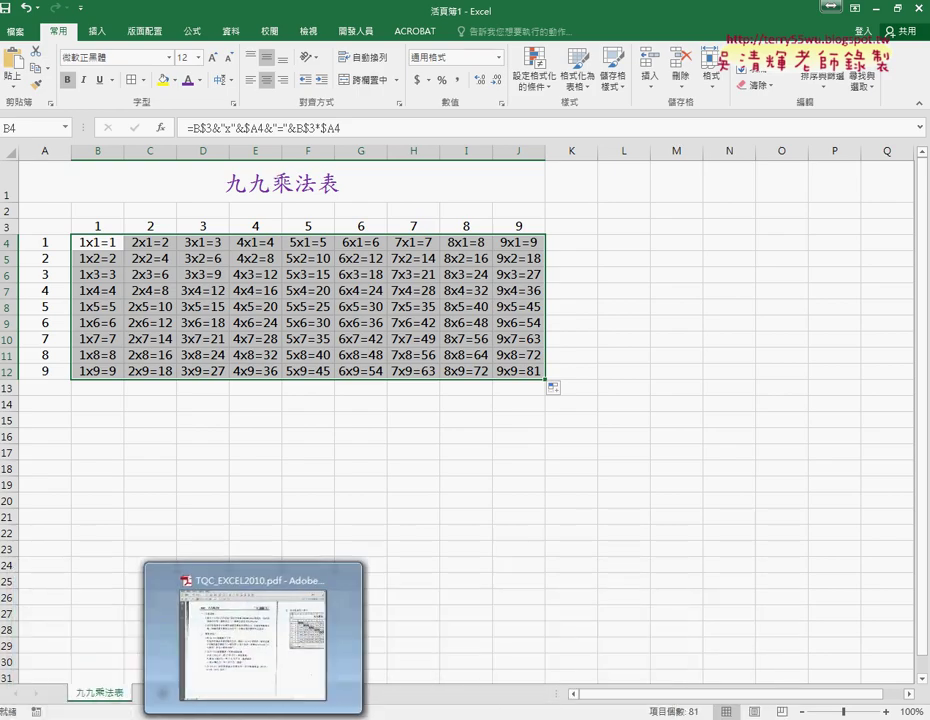
Step: Read the exercise 107 requirements in the PDF, then bring up the Google Docs notes
{"action": "left_click", "coordinate": [240, 677]}
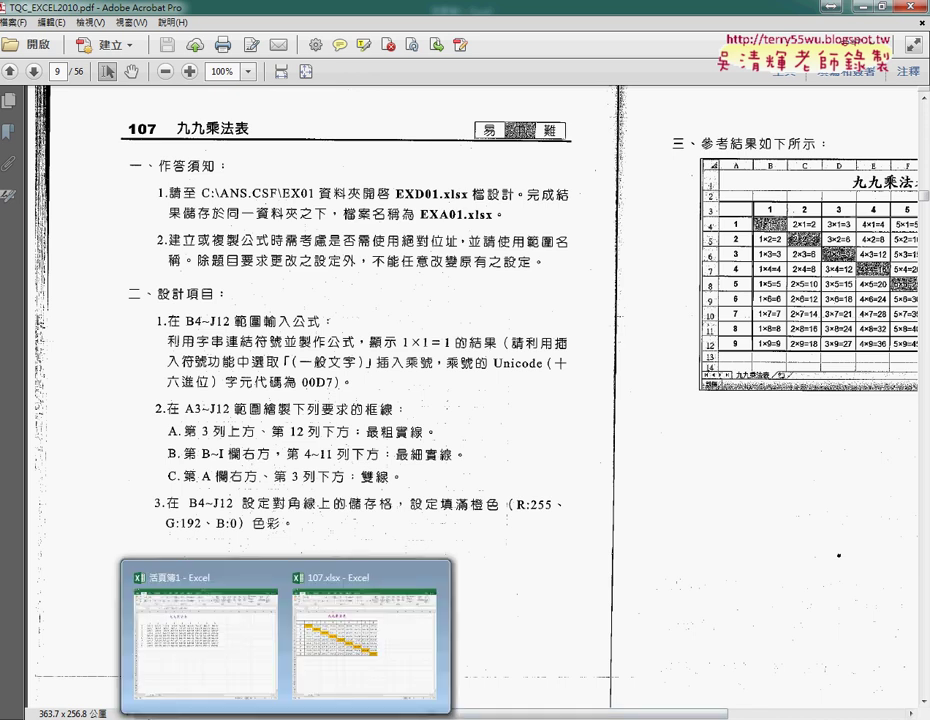
{"action": "left_click", "coordinate": [120, 630]}
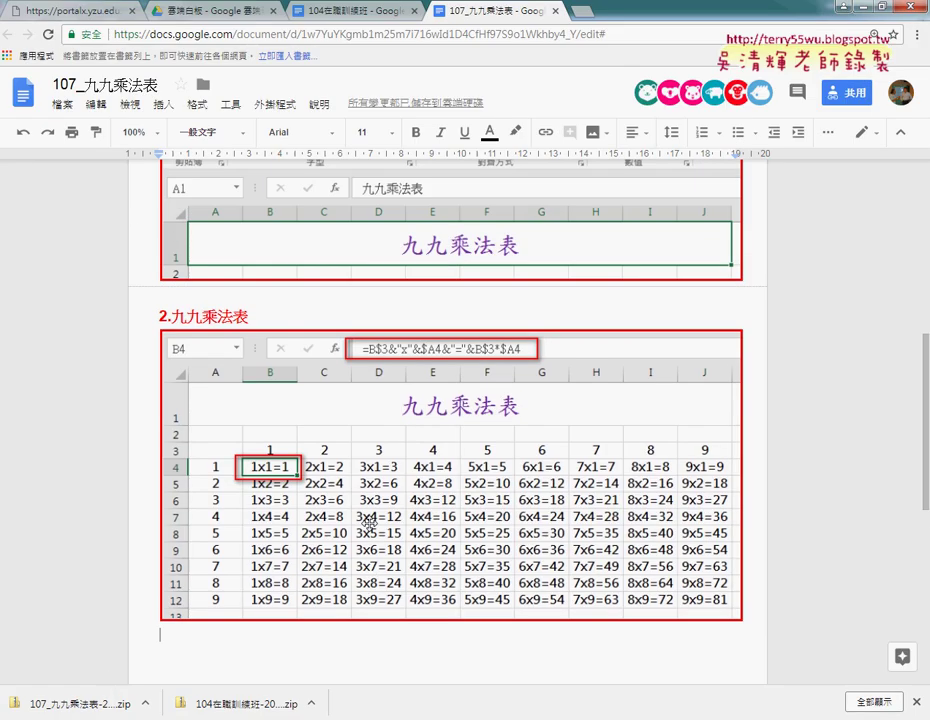
Step: View the 完成畫面 finished-table image at the top of the Google Doc, then return to Excel
{"action": "scroll", "coordinate": [369, 523], "scroll_direction": "up", "scroll_amount": 5}
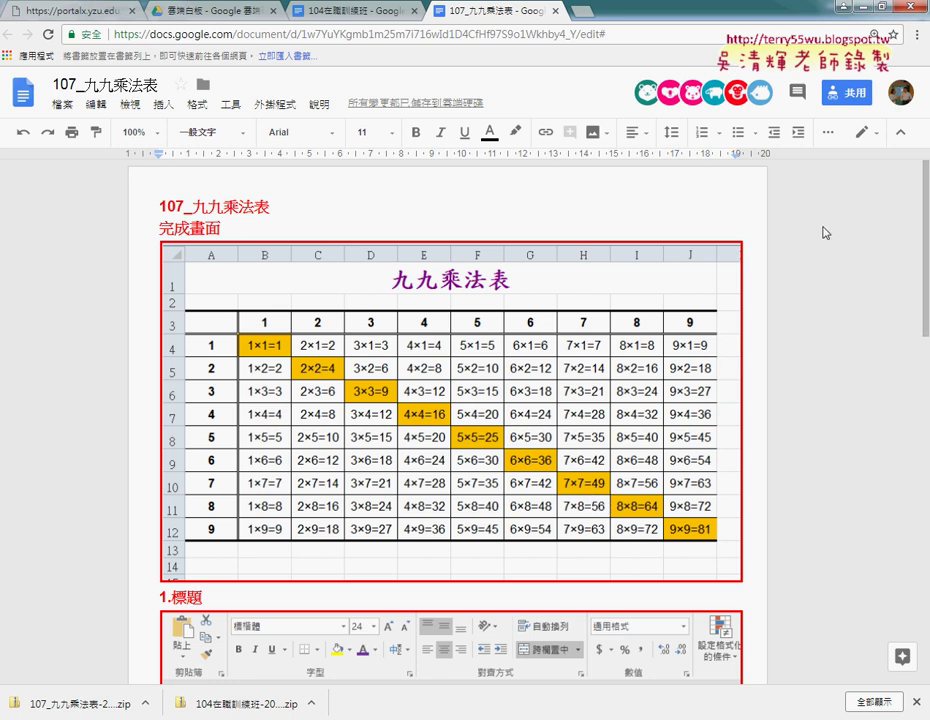
{"action": "left_click", "coordinate": [860, 10]}
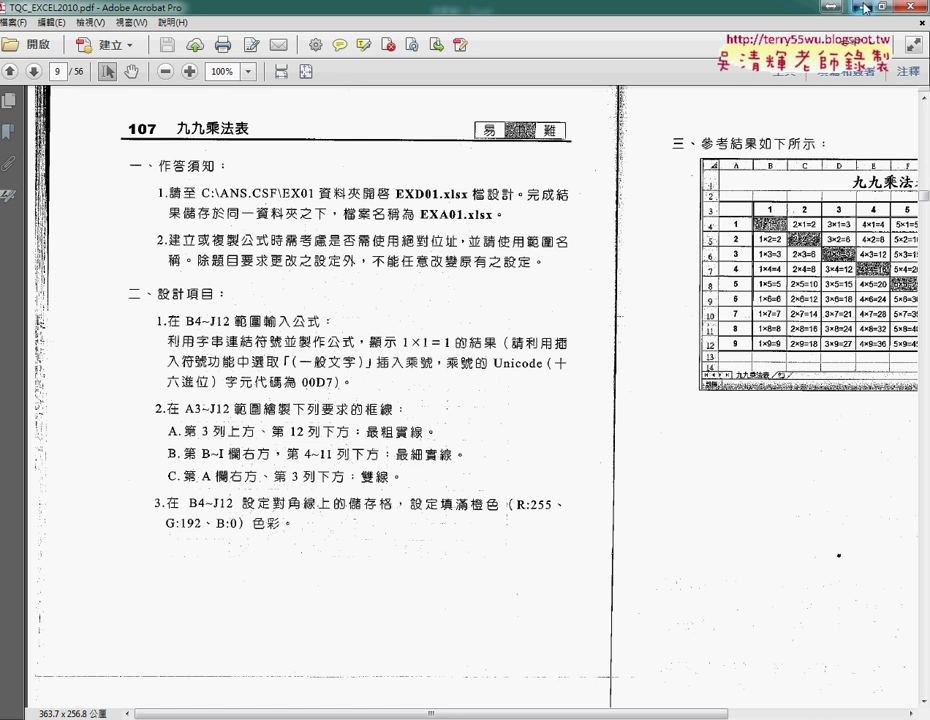
{"action": "key", "text": "alt+Tab"}
Step: Select the table range A3:J12 and show the Borders dropdown on the Home tab
{"action": "left_click", "coordinate": [97, 243]}
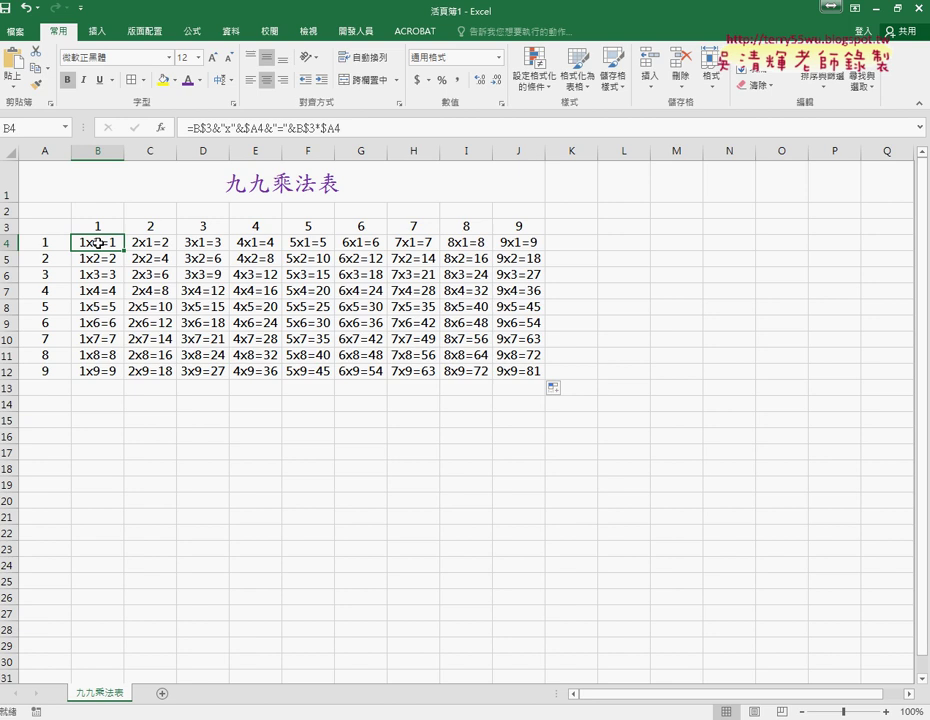
{"action": "left_click", "coordinate": [44, 227]}
{"action": "left_click_drag", "start_coordinate": [44, 227], "coordinate": [526, 372]}
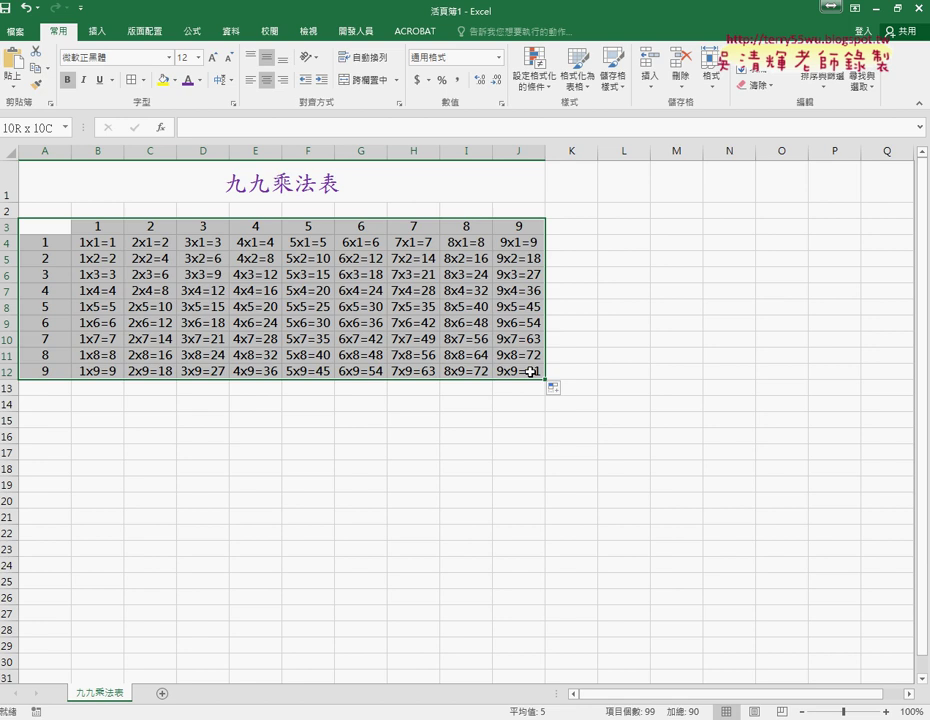
{"action": "mouse_move", "coordinate": [44, 227]}
{"action": "left_mouse_down"}
{"action": "mouse_move", "coordinate": [472, 278]}
{"action": "mouse_move", "coordinate": [537, 372]}
{"action": "left_mouse_up"}
{"action": "left_click", "coordinate": [143, 80]}
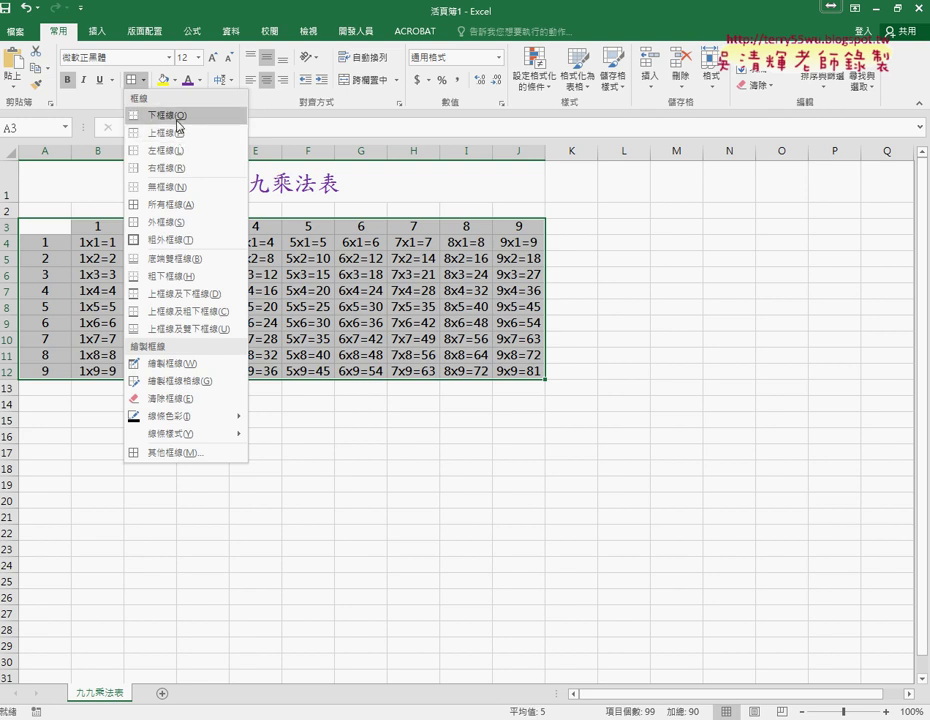
Step: Give A3:J12 a thick solid top and bottom border, then compare it against the exercise PDF
{"action": "left_click", "coordinate": [195, 459]}
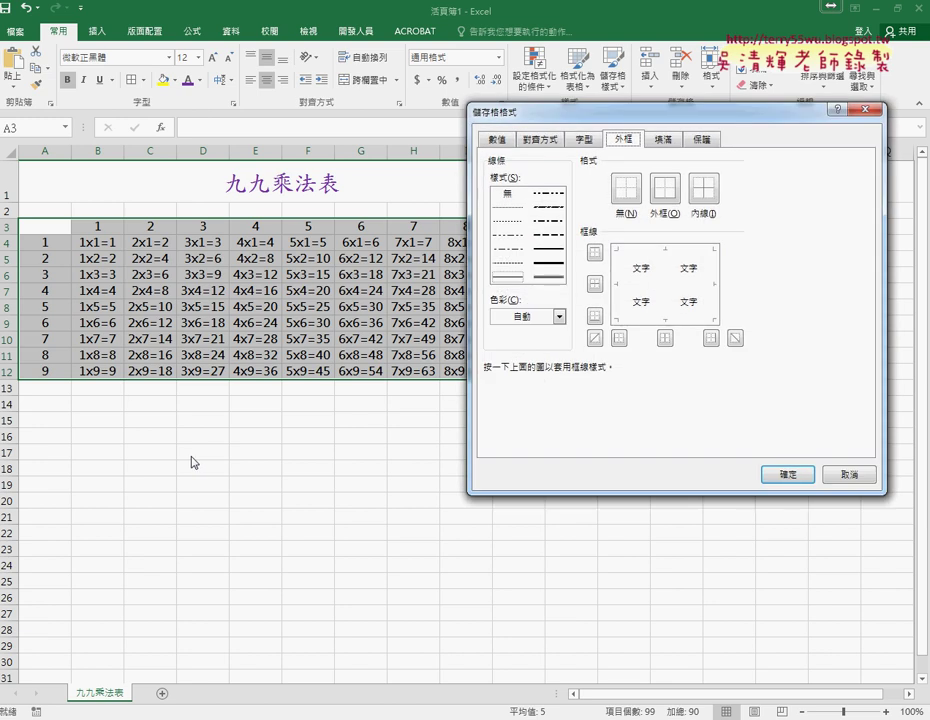
{"action": "left_click", "coordinate": [549, 266]}
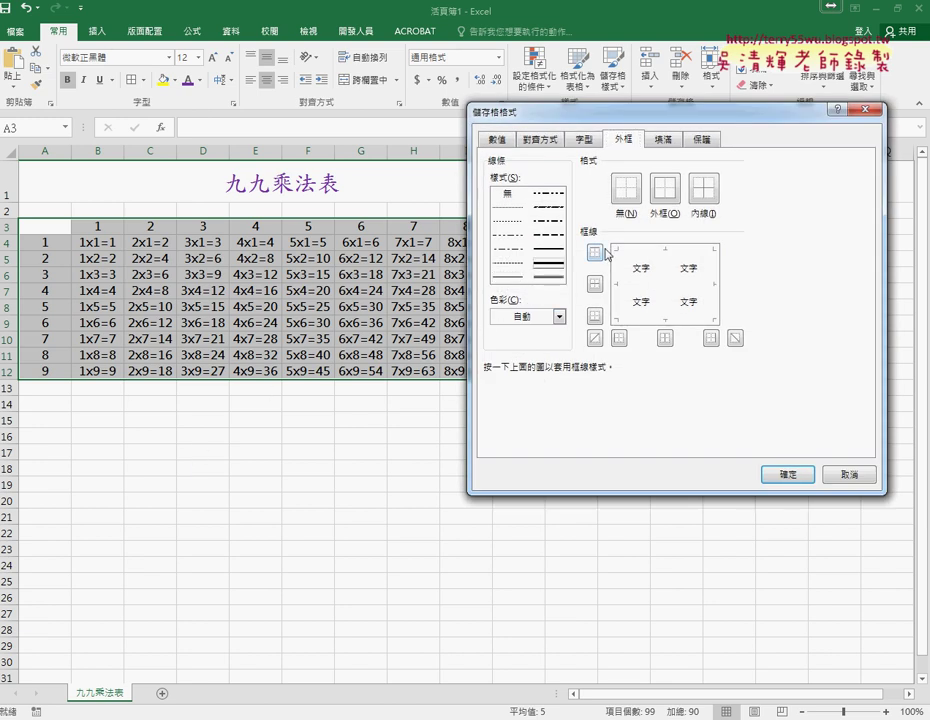
{"action": "left_click", "coordinate": [656, 249]}
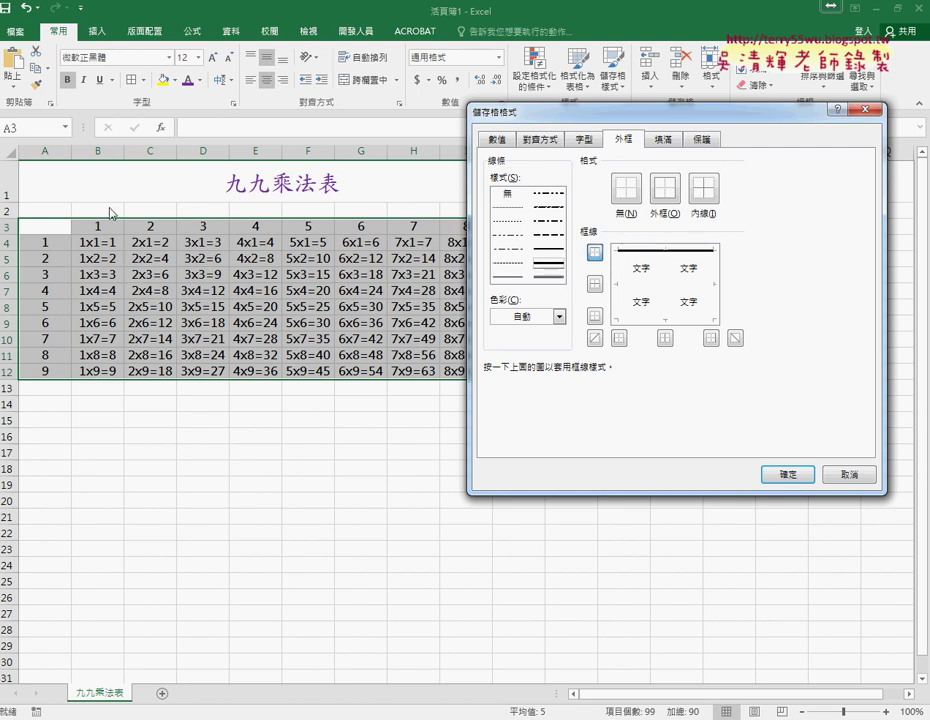
{"action": "left_click", "coordinate": [673, 317]}
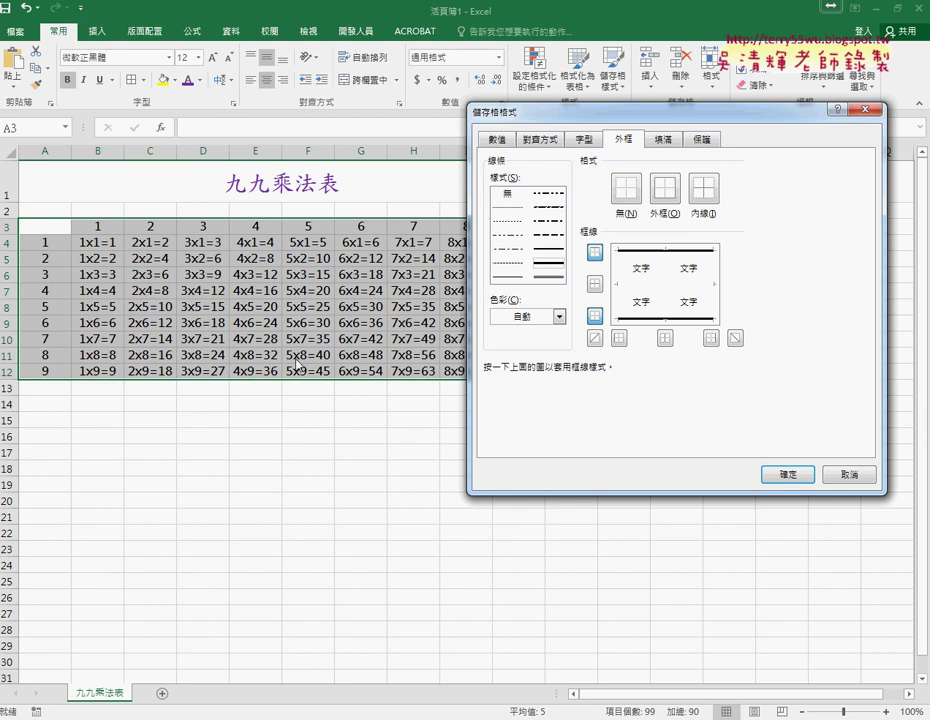
{"action": "left_click", "coordinate": [790, 474]}
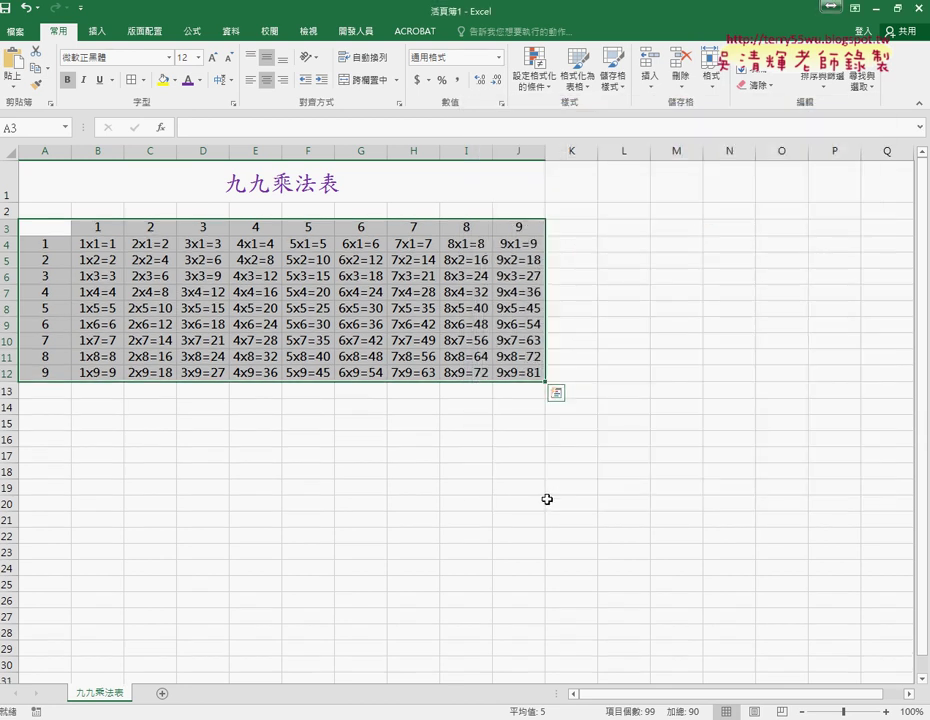
{"action": "left_click", "coordinate": [544, 499]}
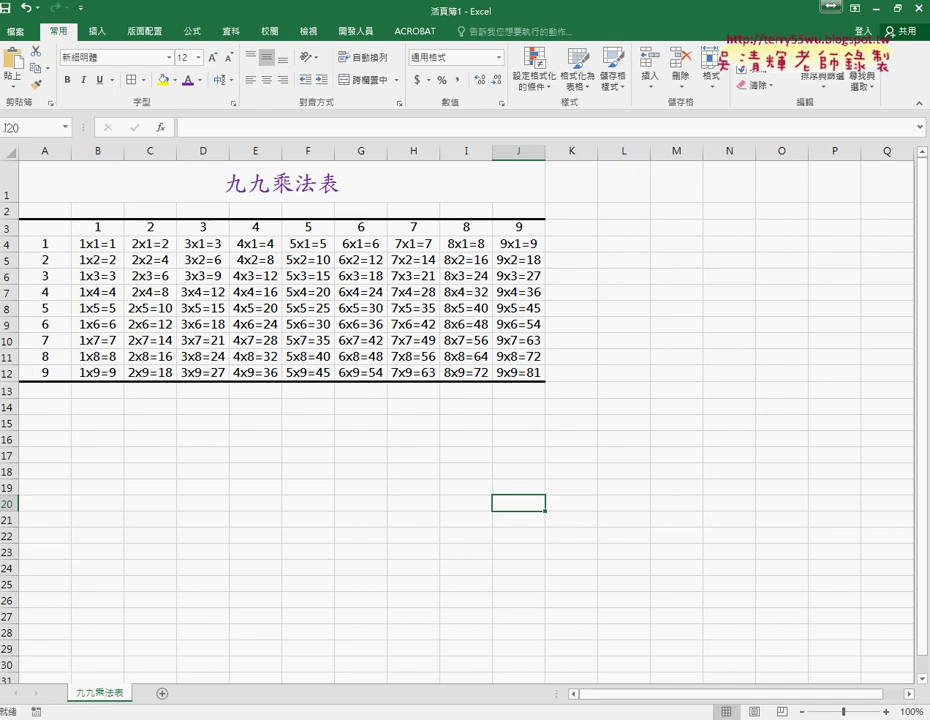
{"action": "key", "text": "alt+Tab"}
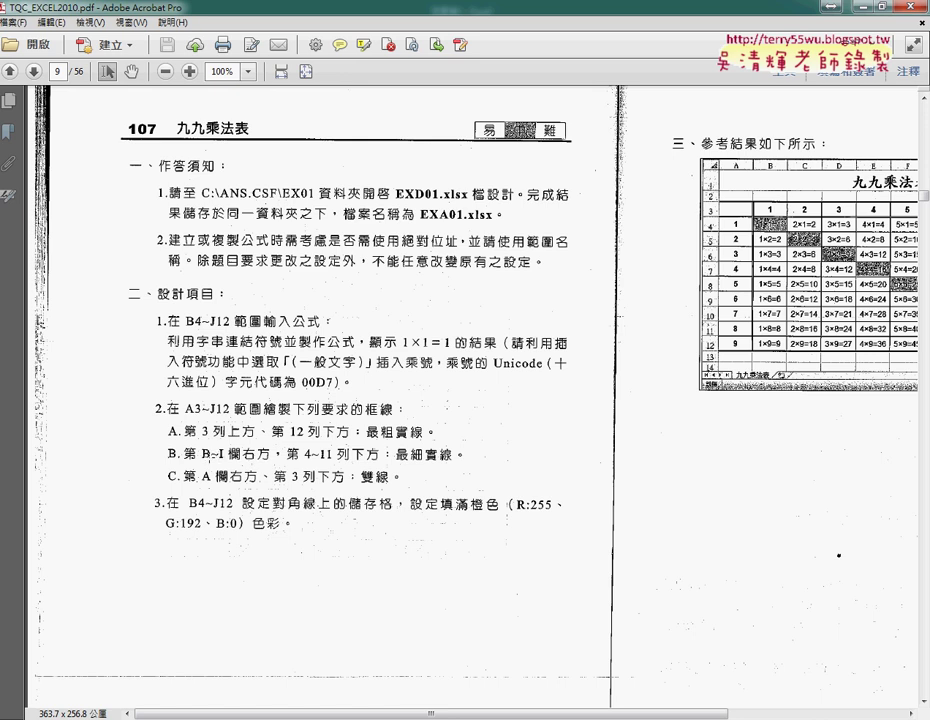
{"action": "left_click", "coordinate": [866, 6]}
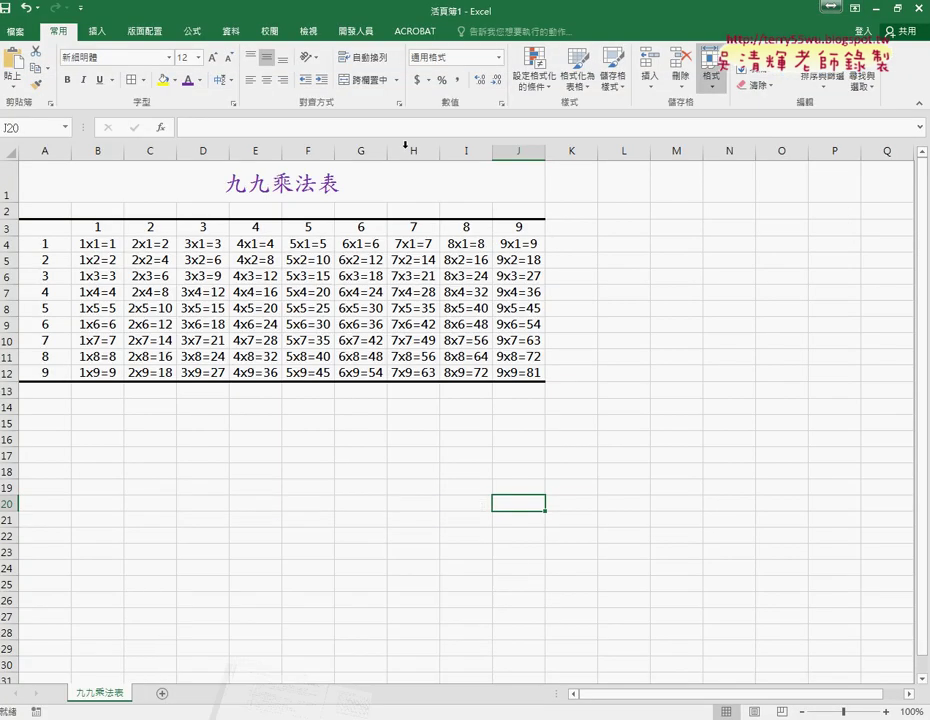
Step: Select B3:I12 and give it a double-line right border through More Borders
{"action": "left_click", "coordinate": [95, 228]}
{"action": "left_click_drag", "start_coordinate": [95, 228], "coordinate": [487, 372]}
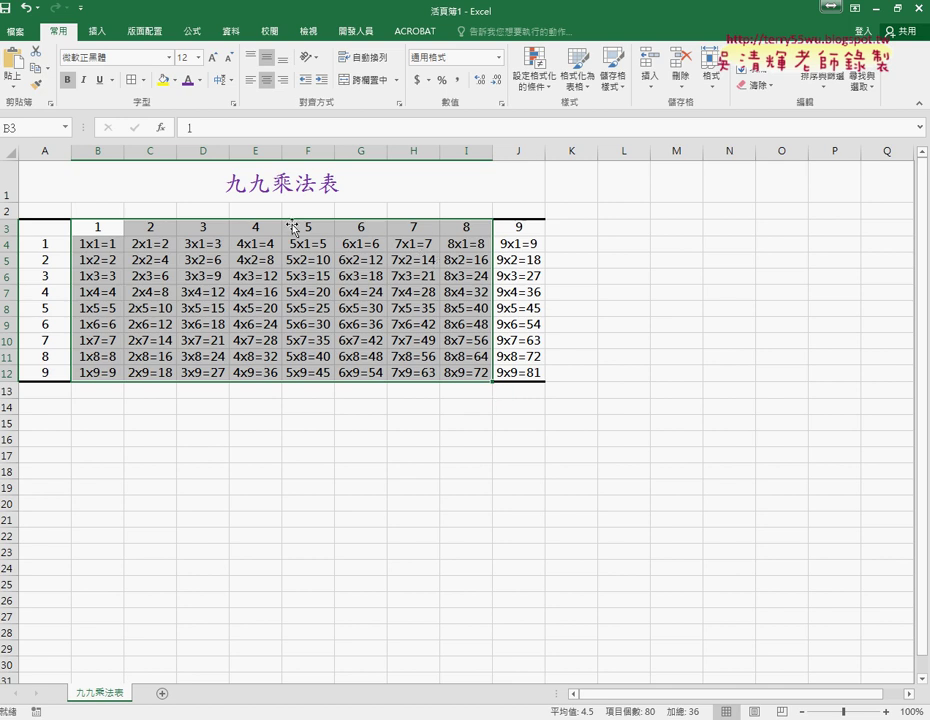
{"action": "left_click", "coordinate": [142, 80]}
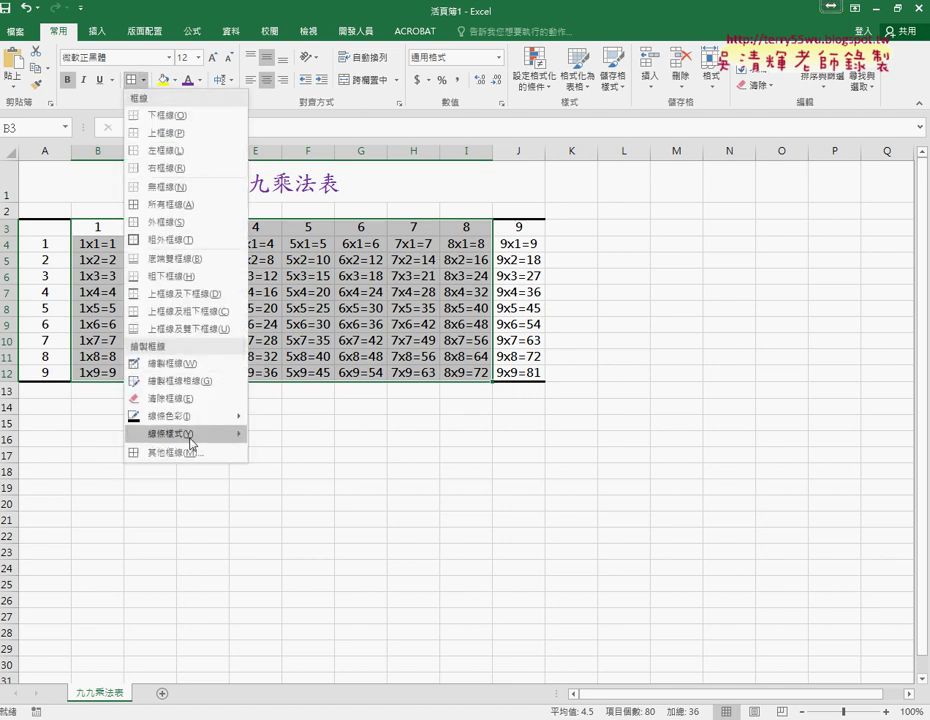
{"action": "left_click", "coordinate": [188, 453]}
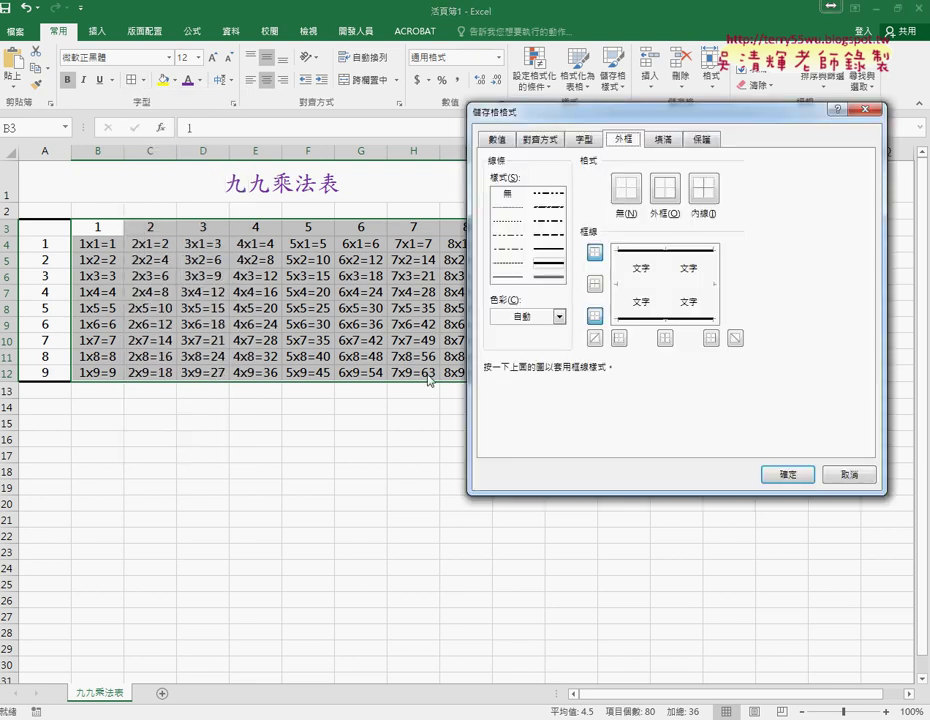
{"action": "key", "text": "alt+Tab"}
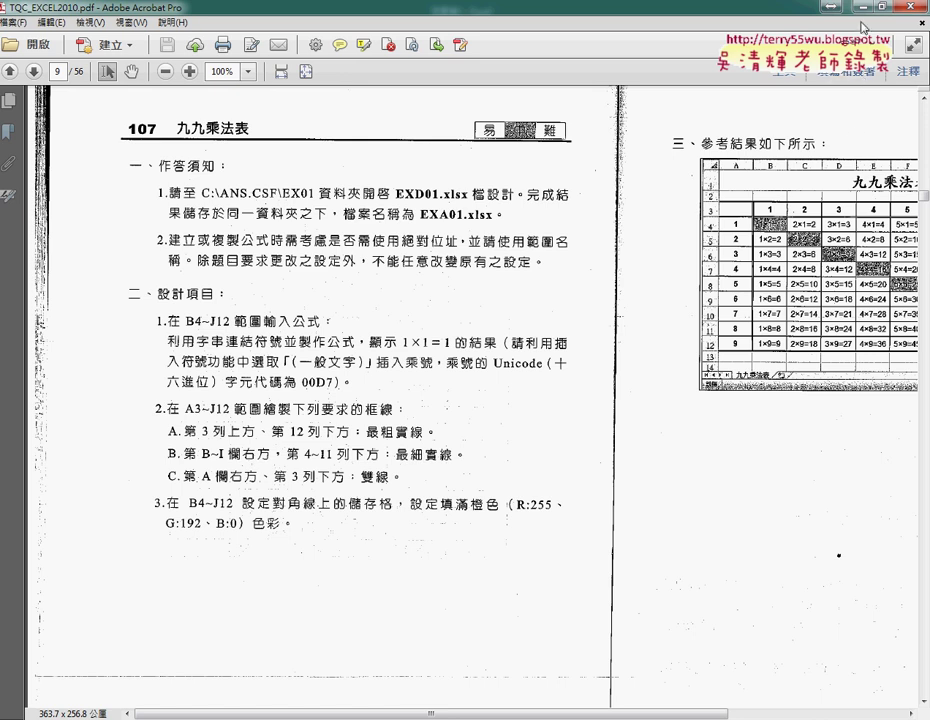
{"action": "key", "text": "alt+Tab"}
{"action": "left_click", "coordinate": [512, 278]}
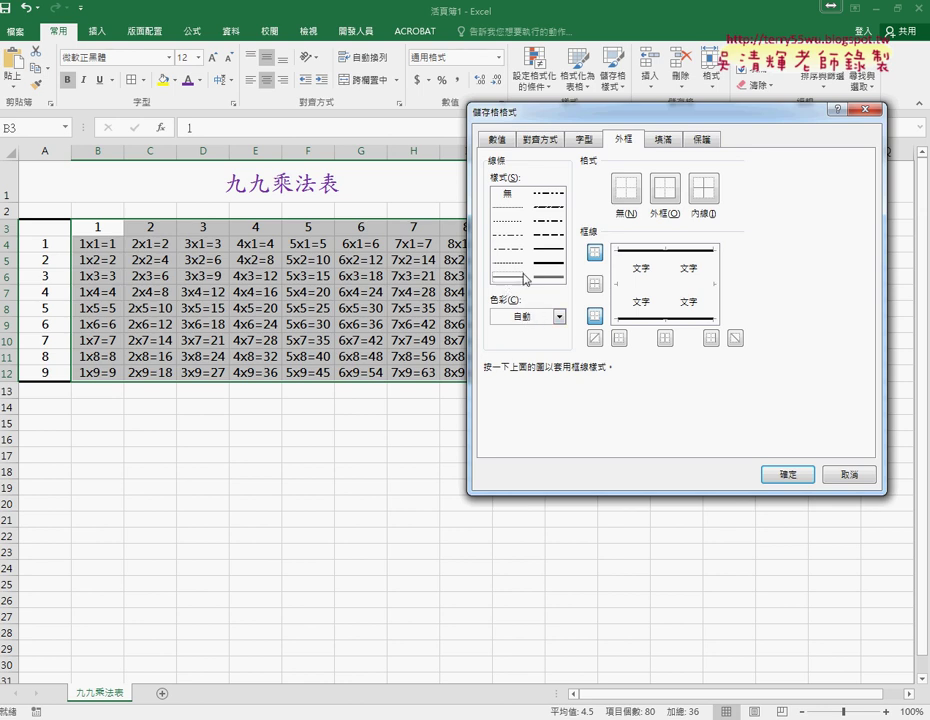
{"action": "left_click", "coordinate": [712, 289]}
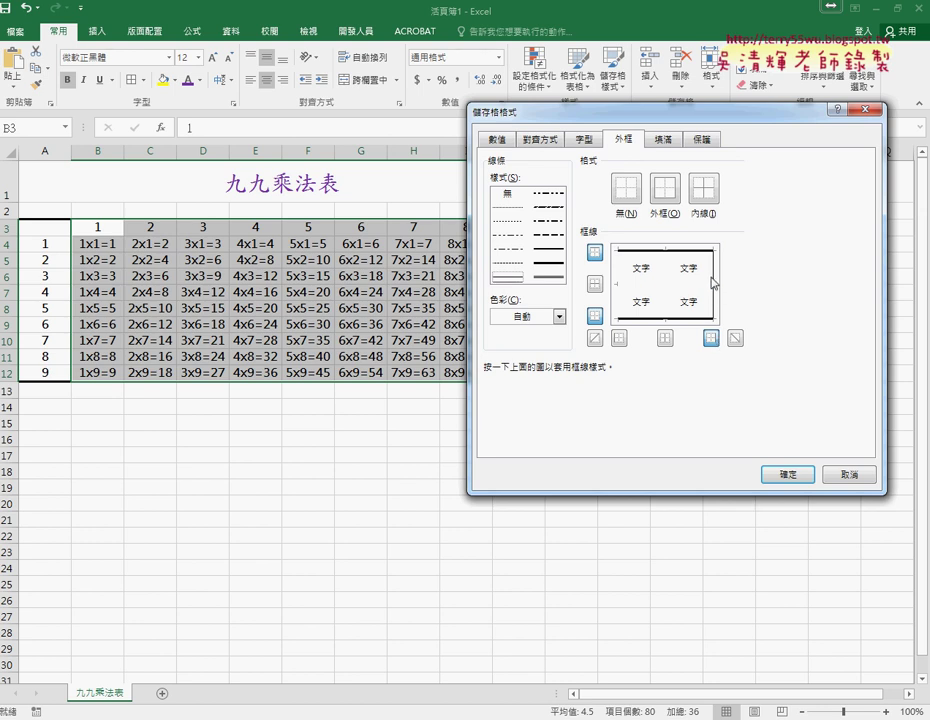
{"action": "left_click", "coordinate": [793, 480]}
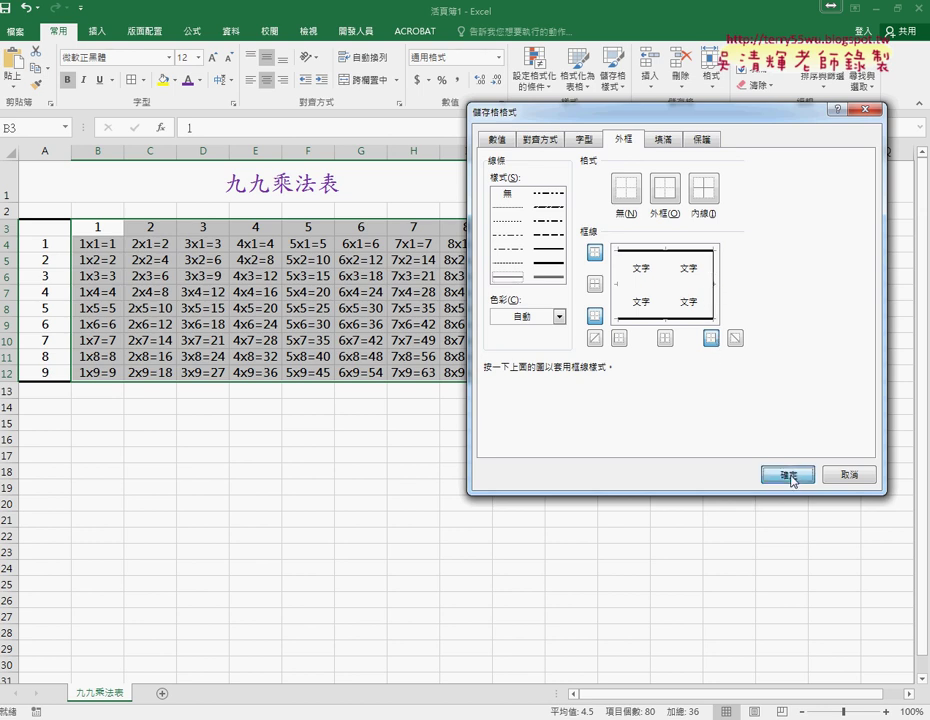
{"action": "left_click", "coordinate": [677, 470]}
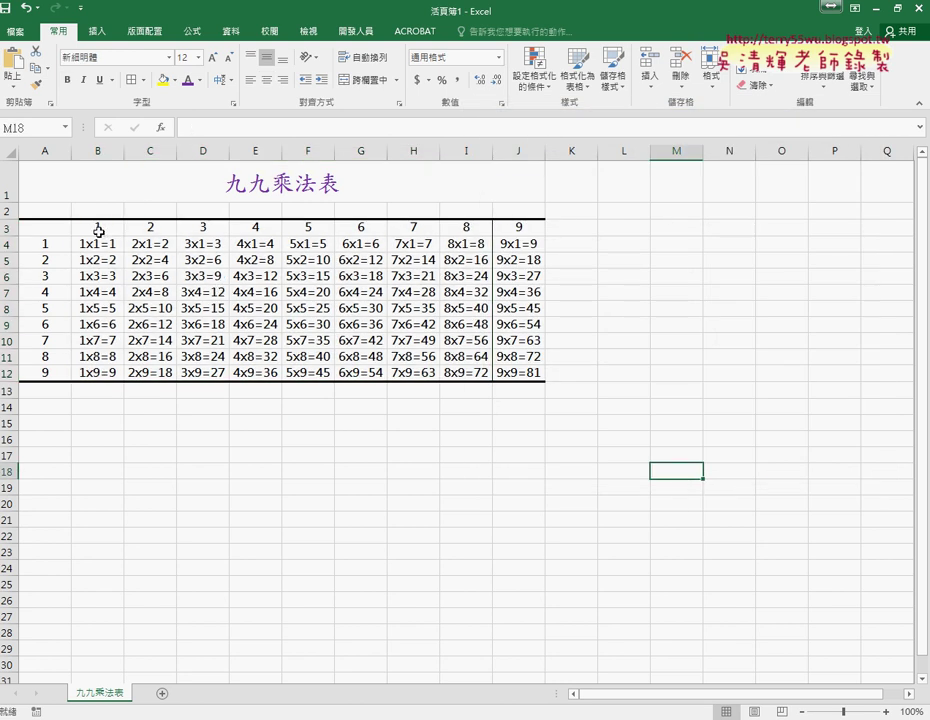
Step: Add thin solid inside vertical borders across B3:I12 through More Borders
{"action": "left_click_drag", "start_coordinate": [99, 231], "coordinate": [458, 367]}
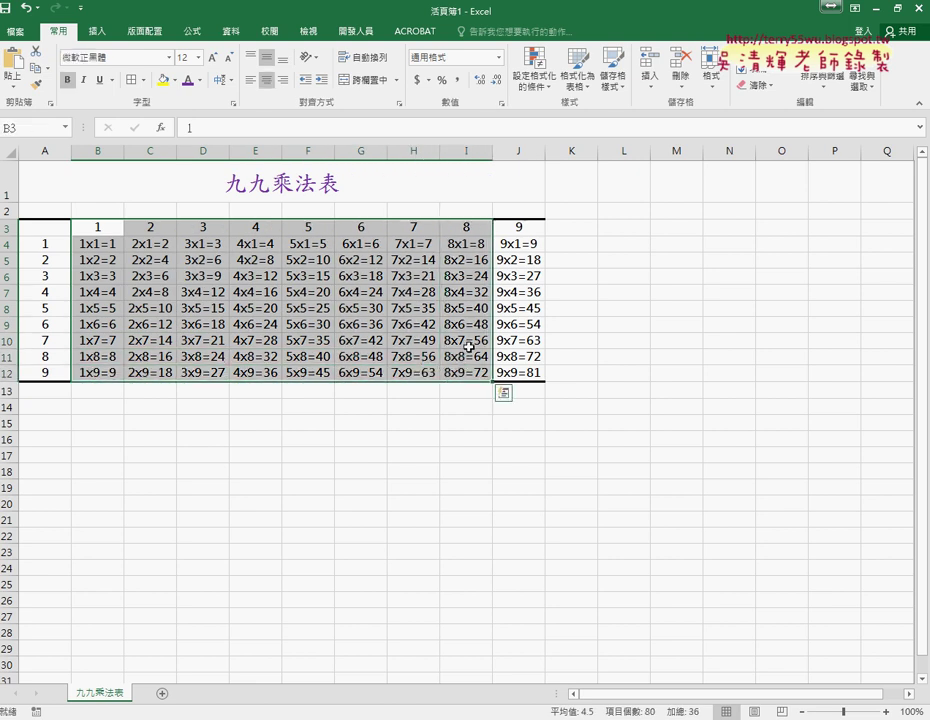
{"action": "left_click", "coordinate": [144, 81]}
{"action": "left_click", "coordinate": [199, 450]}
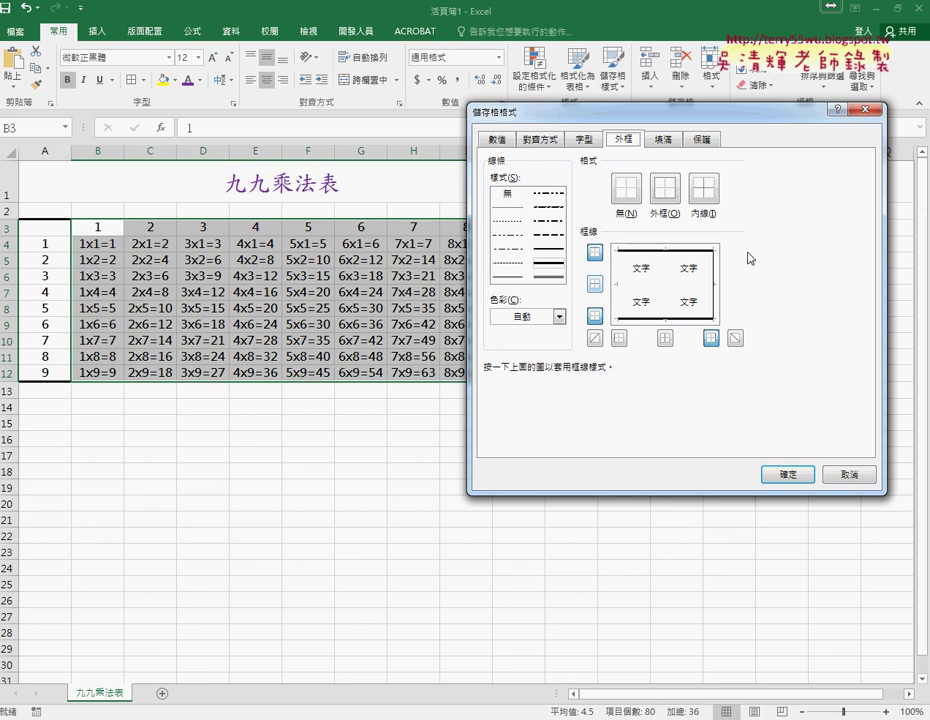
{"action": "left_click", "coordinate": [669, 292]}
{"action": "left_click", "coordinate": [669, 292]}
{"action": "left_click", "coordinate": [512, 278]}
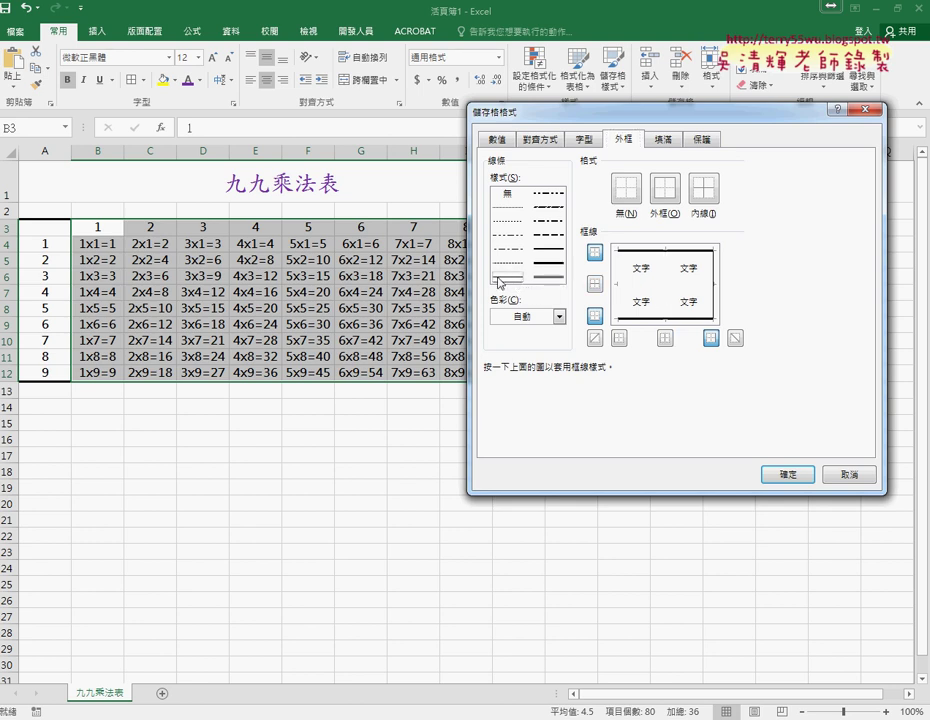
{"action": "left_click", "coordinate": [665, 288]}
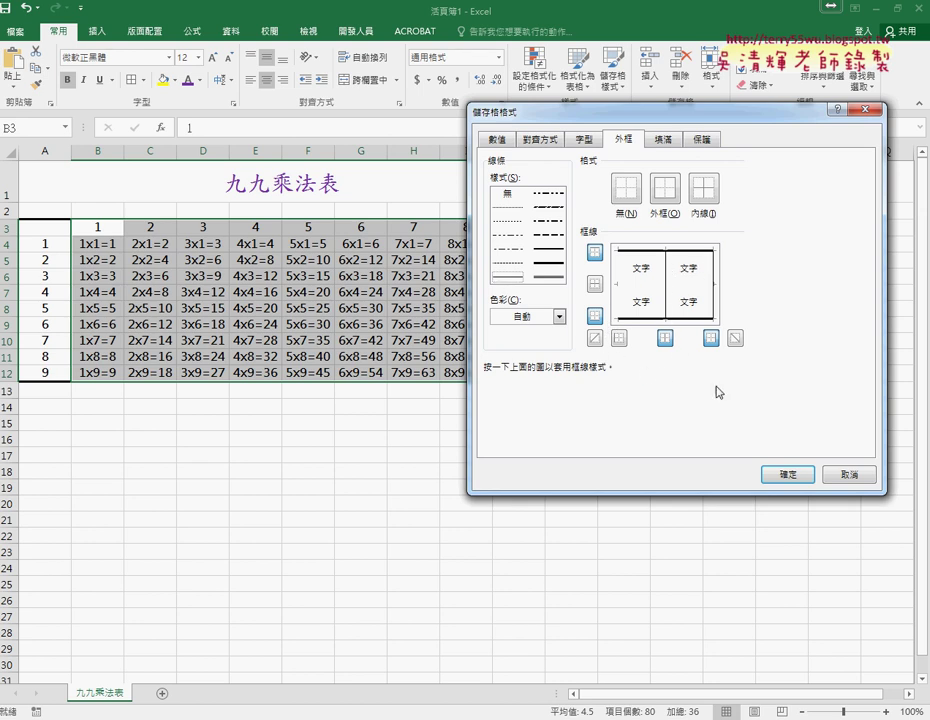
{"action": "left_click", "coordinate": [796, 477]}
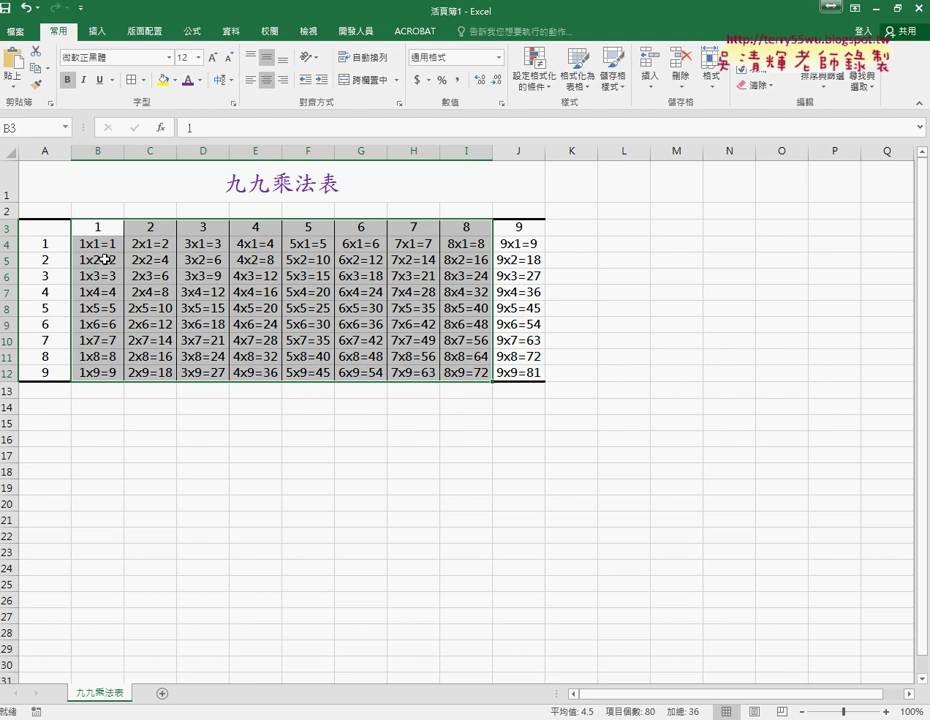
Step: Give A4:J11 bottom and inside horizontal borders so each table row is separated
{"action": "key", "text": "alt+Tab"}
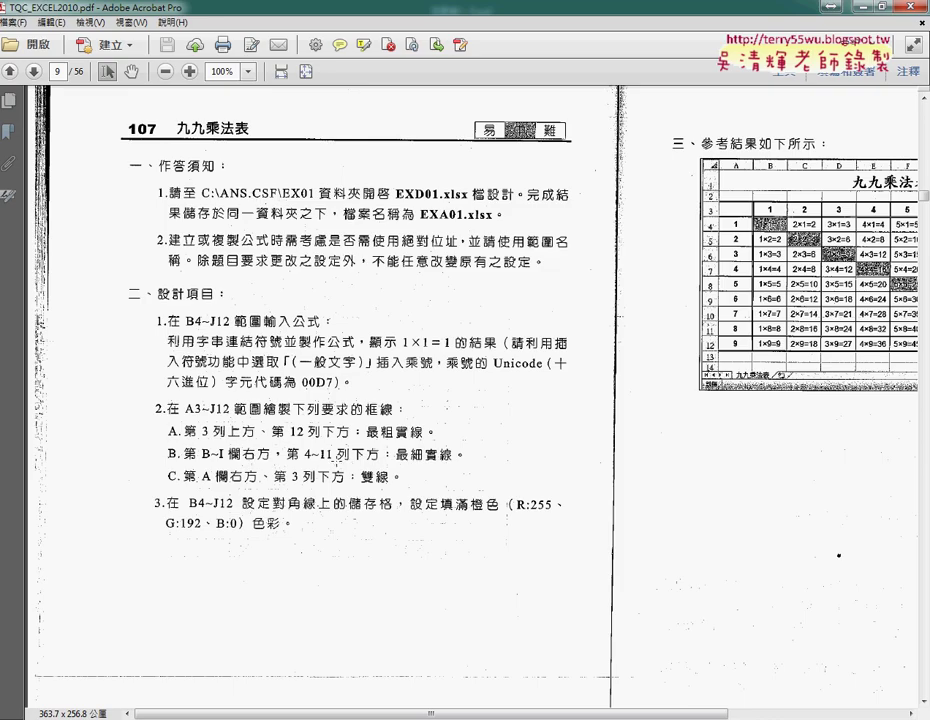
{"action": "key", "text": "alt+Tab"}
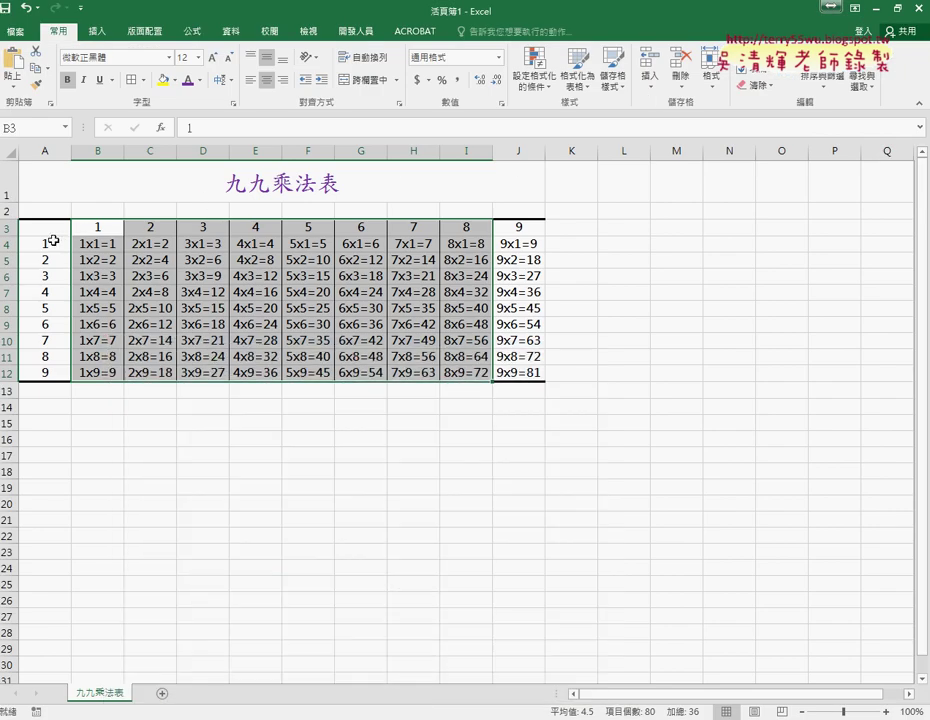
{"action": "mouse_move", "coordinate": [60, 241]}
{"action": "left_mouse_down"}
{"action": "mouse_move", "coordinate": [499, 250]}
{"action": "mouse_move", "coordinate": [511, 342]}
{"action": "left_mouse_up"}
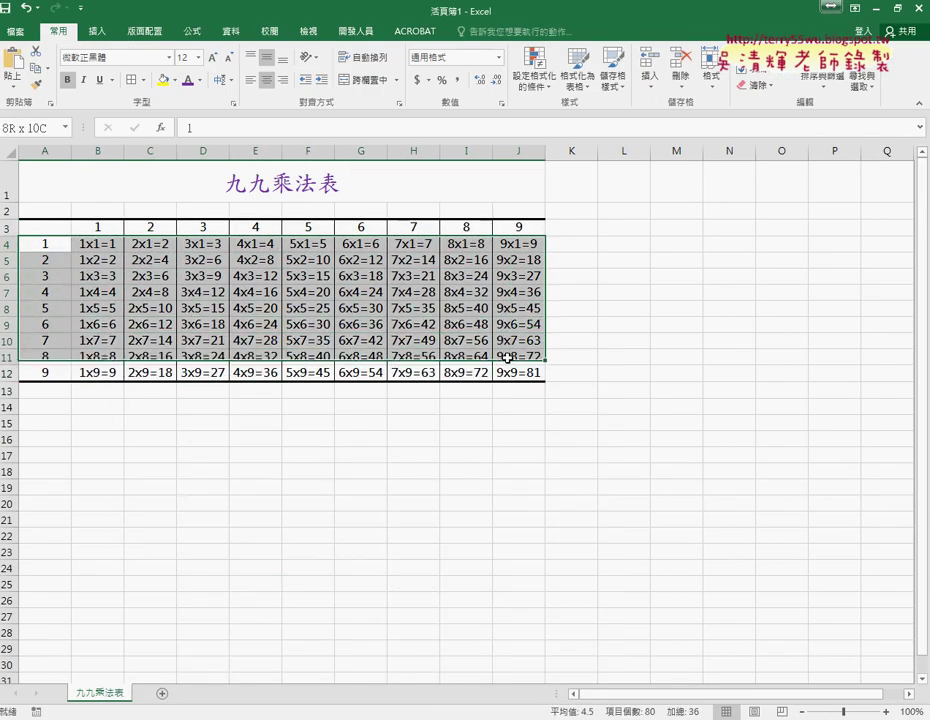
{"action": "left_click", "coordinate": [112, 80]}
{"action": "left_click", "coordinate": [141, 80]}
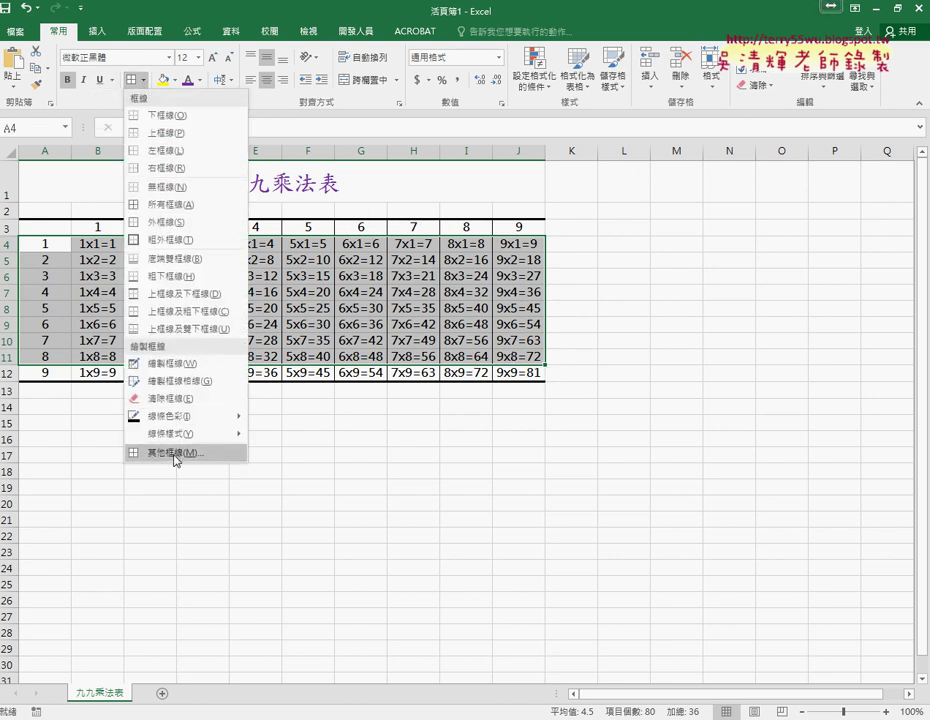
{"action": "left_click", "coordinate": [174, 454]}
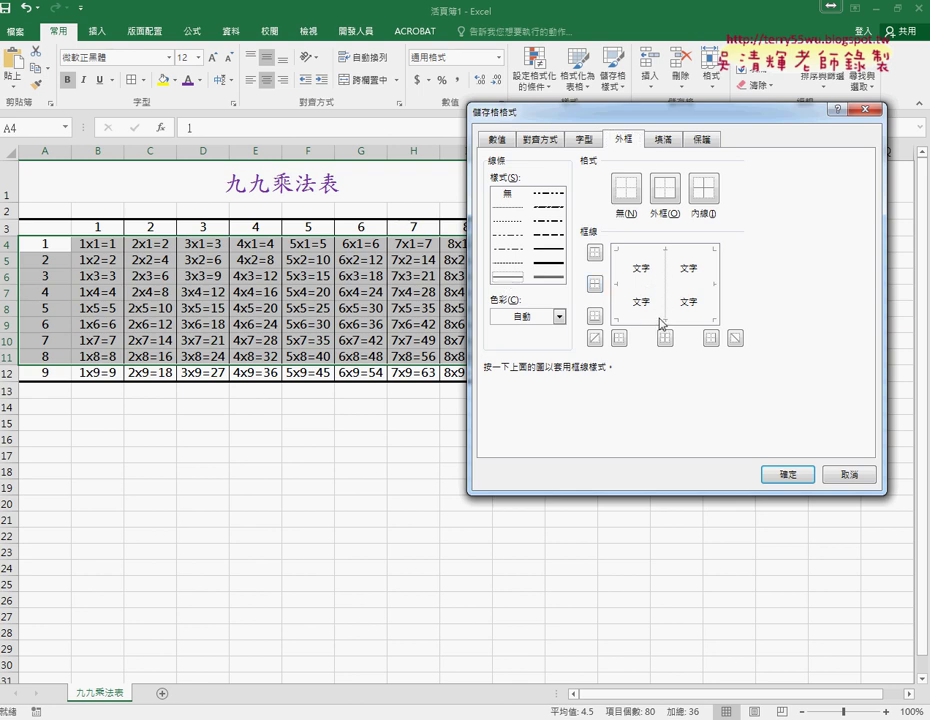
{"action": "left_click", "coordinate": [660, 320]}
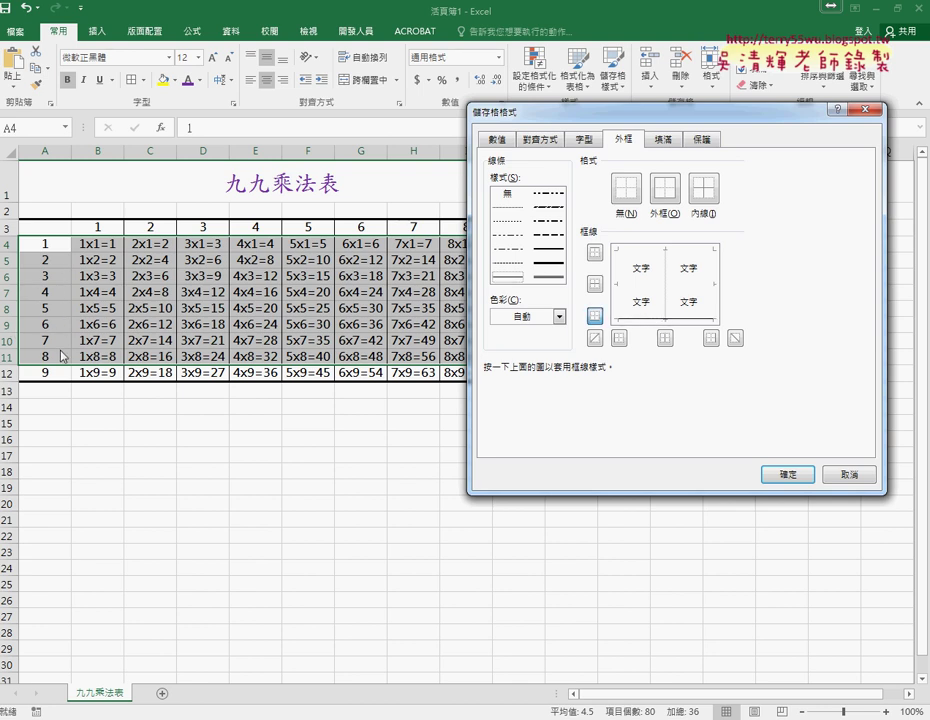
{"action": "left_click", "coordinate": [664, 295]}
{"action": "left_click", "coordinate": [664, 295]}
{"action": "left_click", "coordinate": [636, 287]}
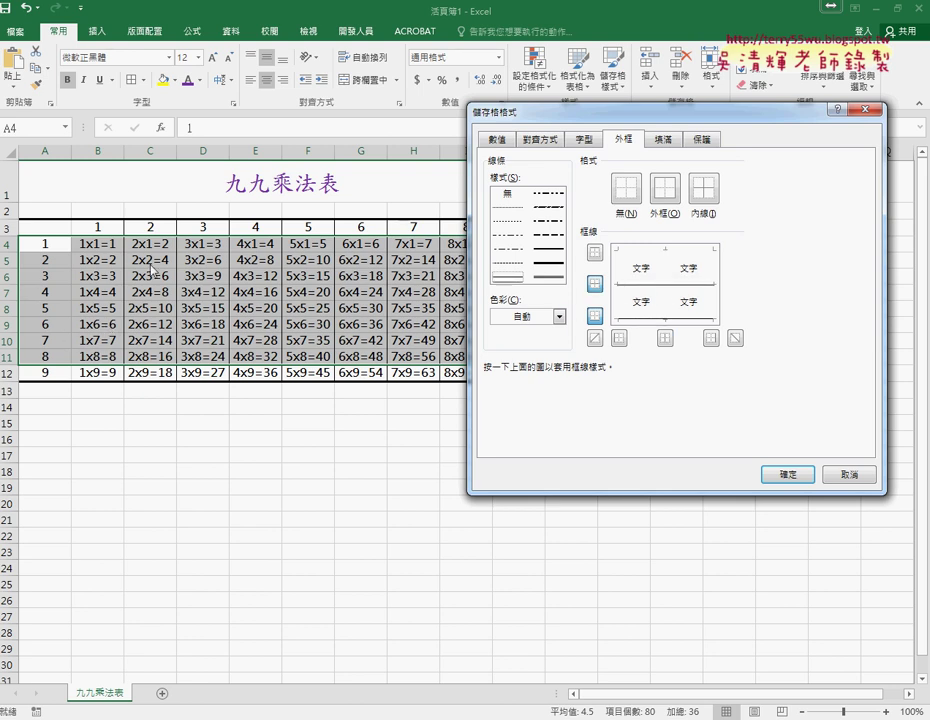
{"action": "left_click", "coordinate": [799, 476]}
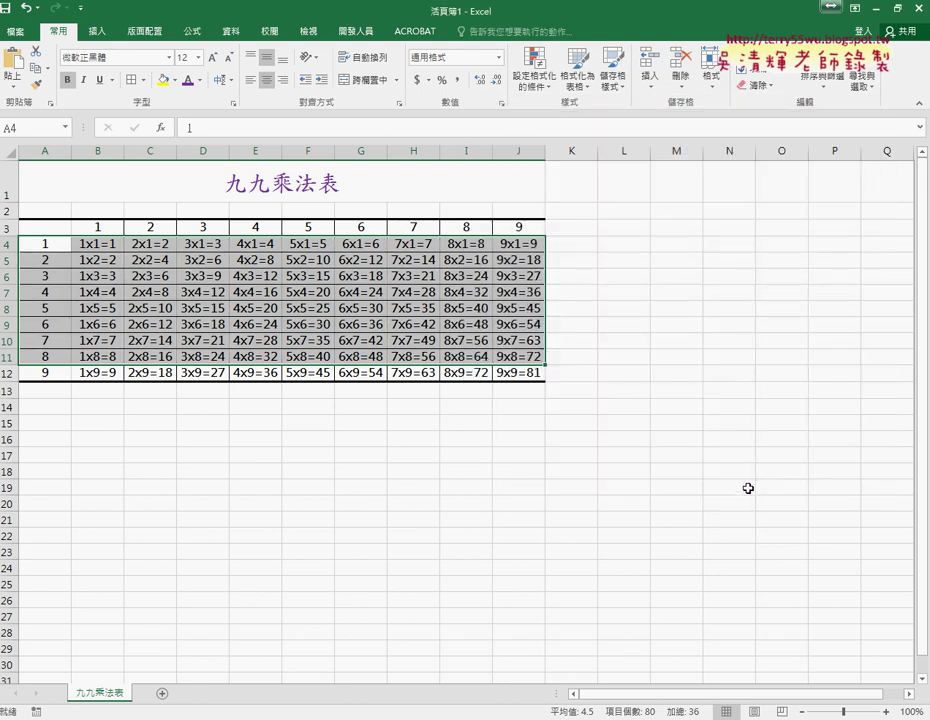
{"action": "left_click", "coordinate": [746, 487]}
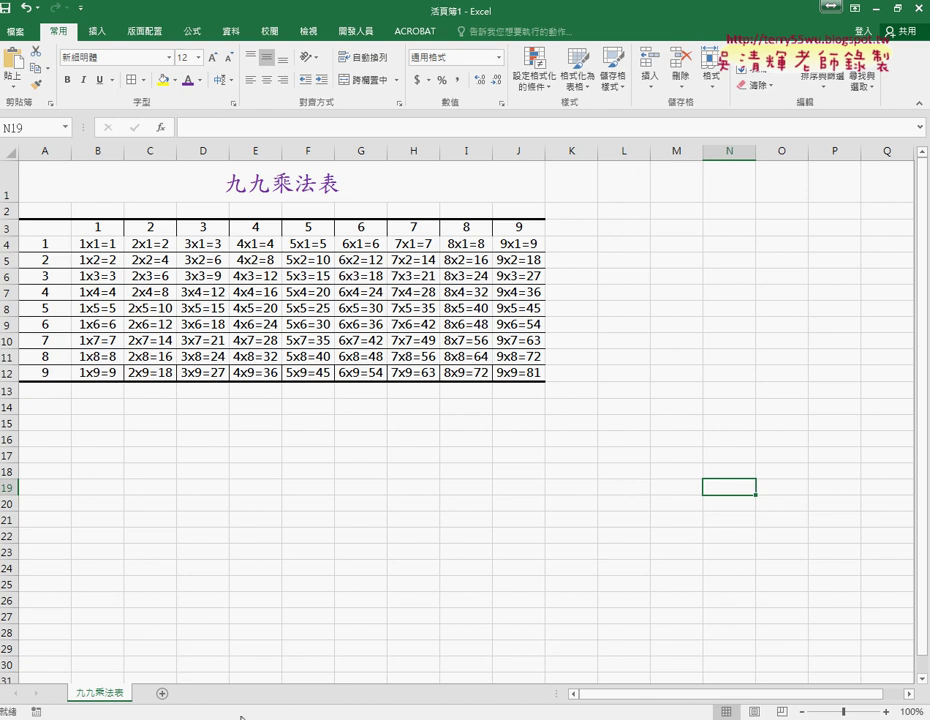
Step: Apply a double-line right border to A3:A12
{"action": "key", "text": "alt+Tab"}
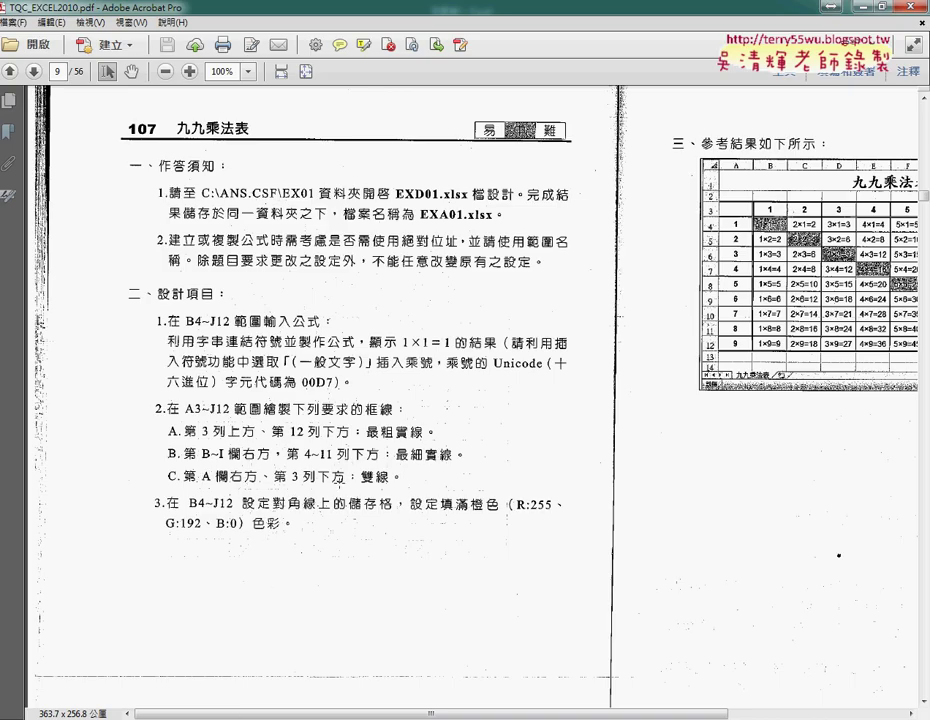
{"action": "key", "text": "alt+Tab"}
{"action": "left_click_drag", "start_coordinate": [45, 243], "coordinate": [52, 372]}
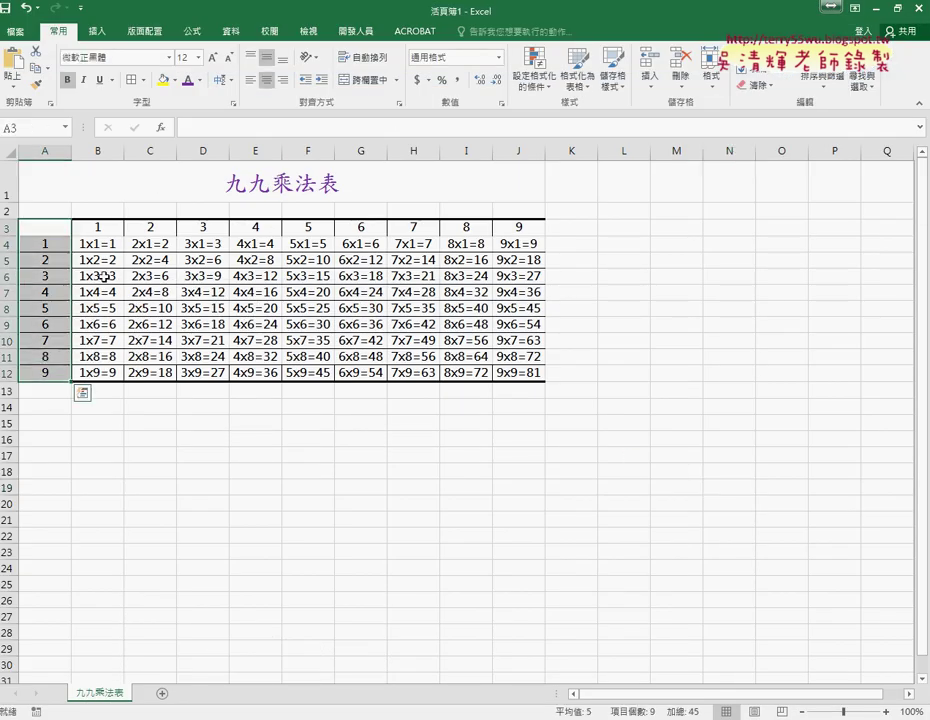
{"action": "left_click", "coordinate": [144, 80]}
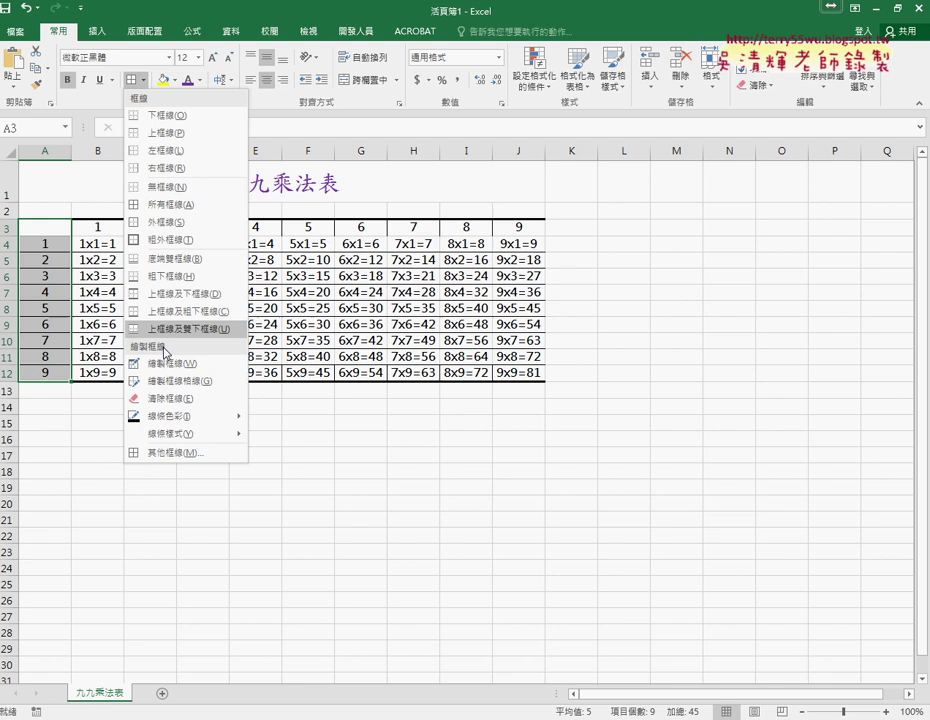
{"action": "left_click", "coordinate": [172, 453]}
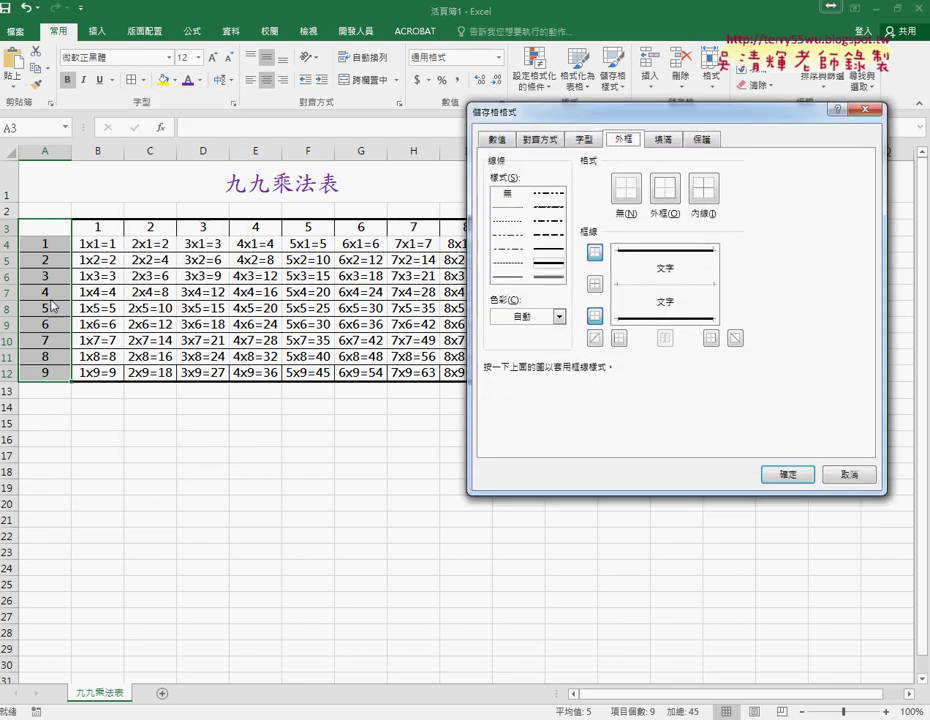
{"action": "left_click", "coordinate": [549, 278]}
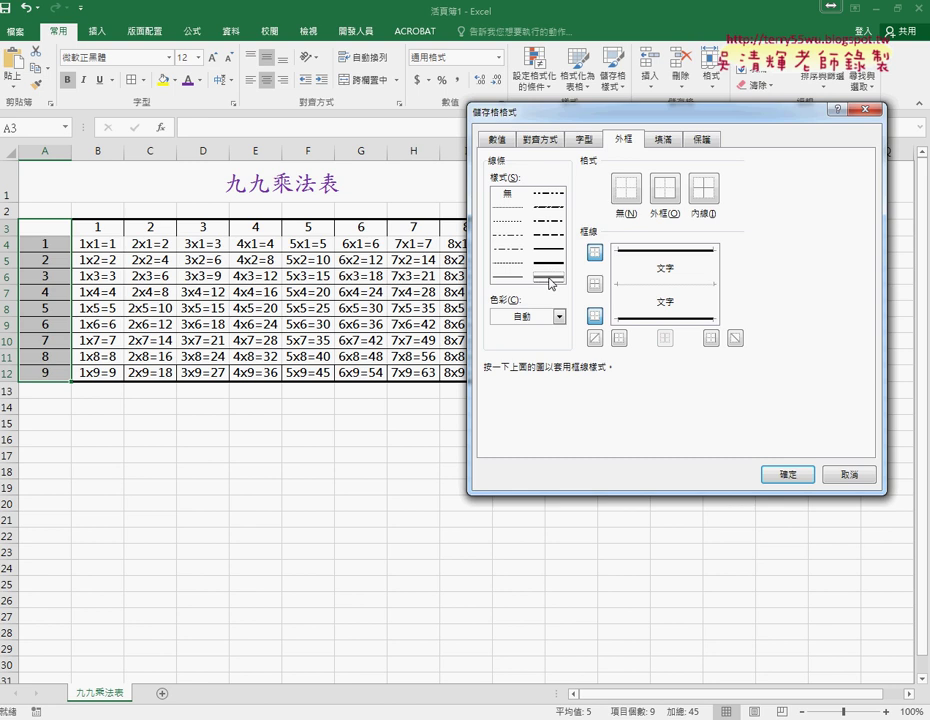
{"action": "left_click", "coordinate": [716, 281]}
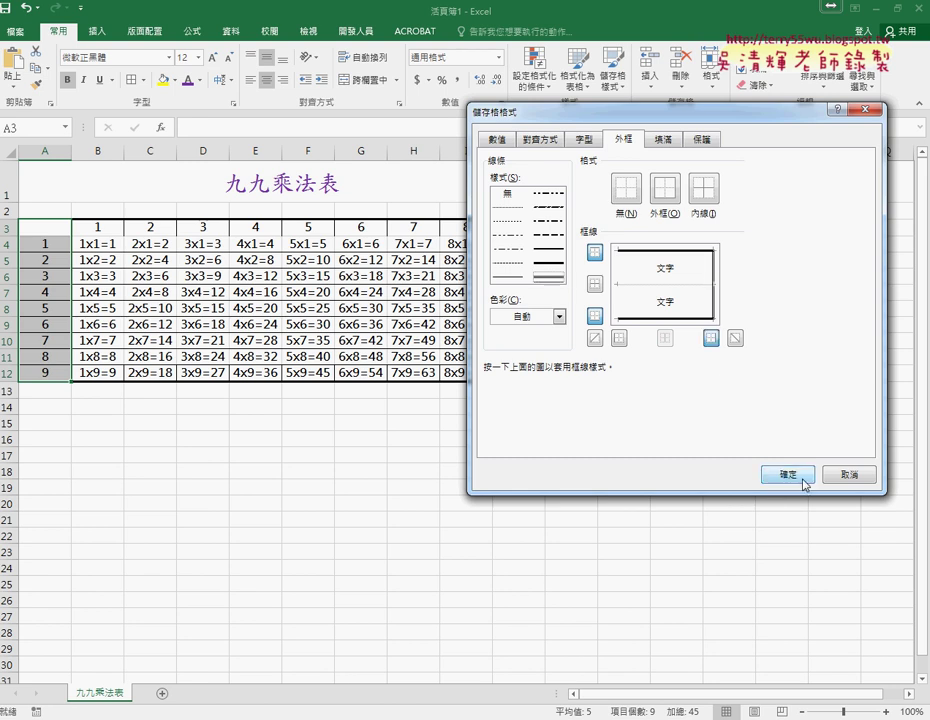
{"action": "left_click", "coordinate": [790, 474]}
{"action": "left_click", "coordinate": [150, 325]}
Step: Apply a double-line bottom border along header row A3:J3
{"action": "left_click_drag", "start_coordinate": [45, 228], "coordinate": [515, 227]}
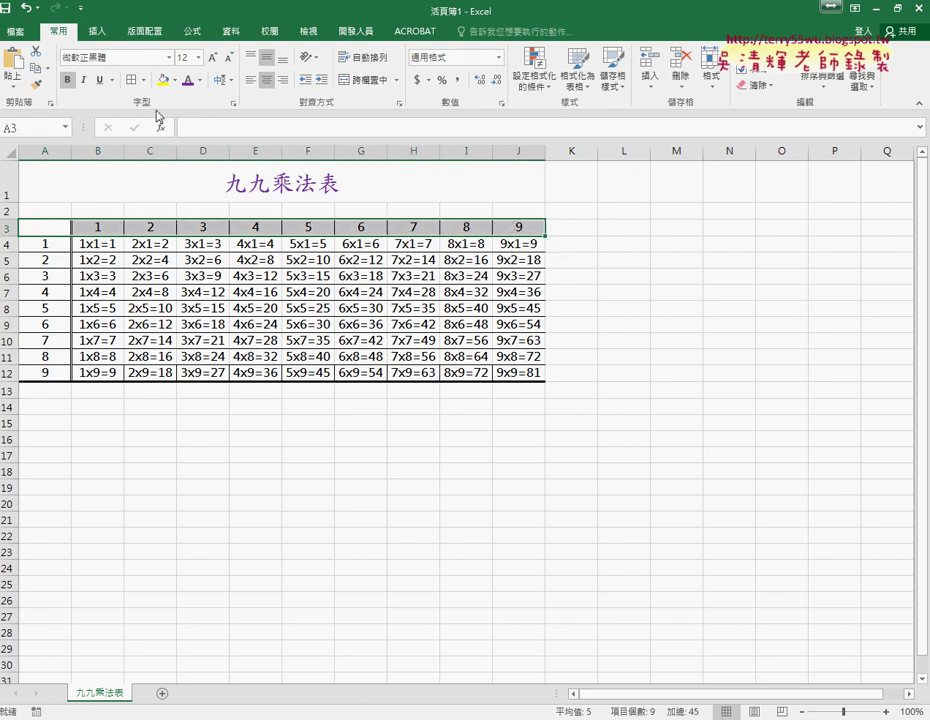
{"action": "left_click", "coordinate": [143, 81]}
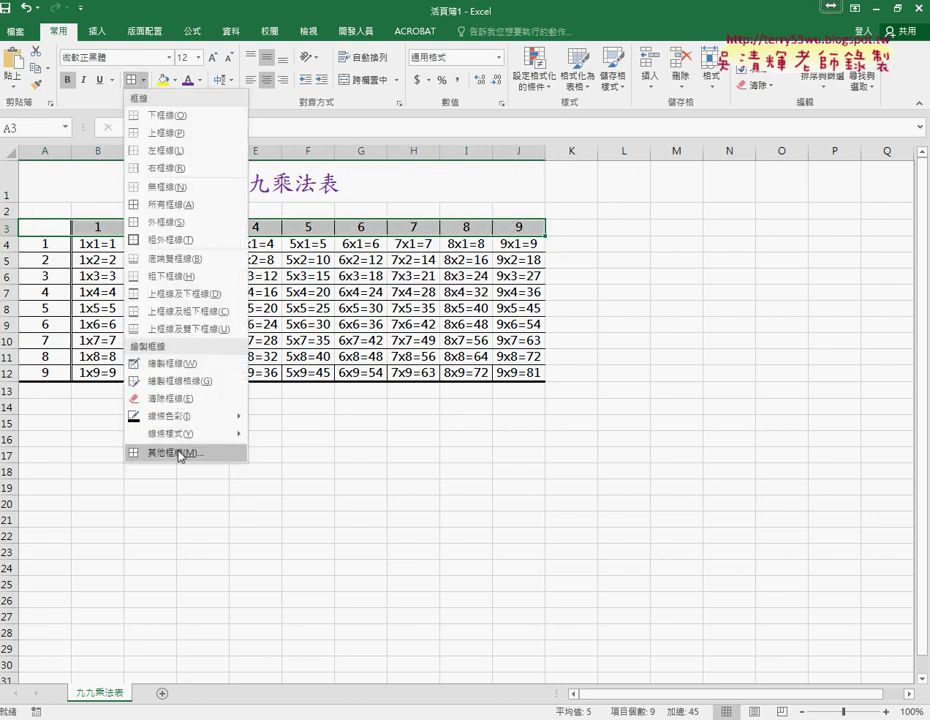
{"action": "left_click", "coordinate": [180, 455]}
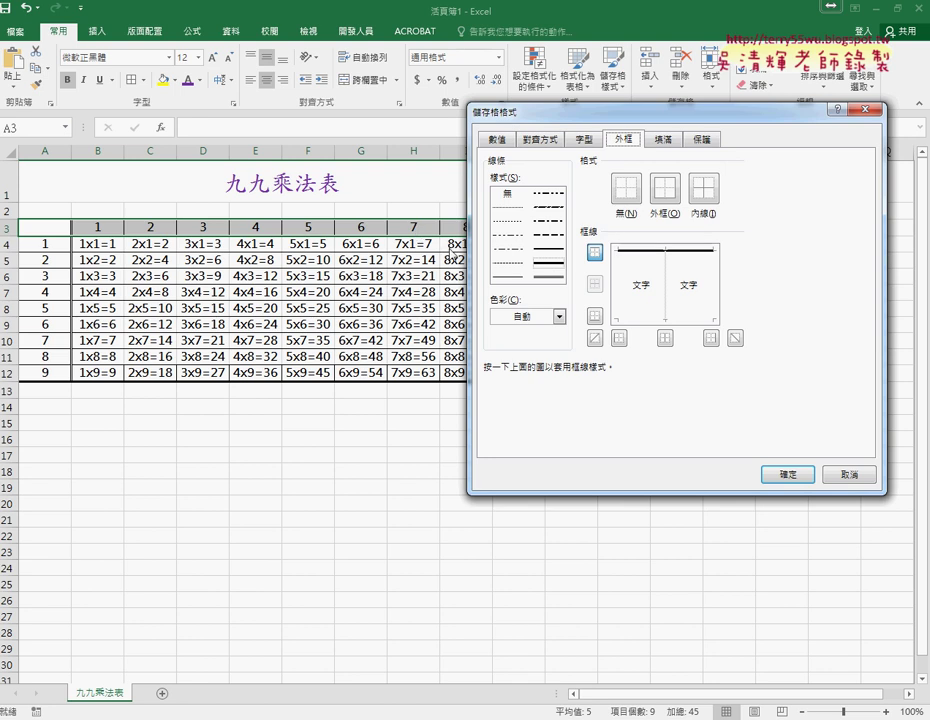
{"action": "left_click", "coordinate": [545, 278]}
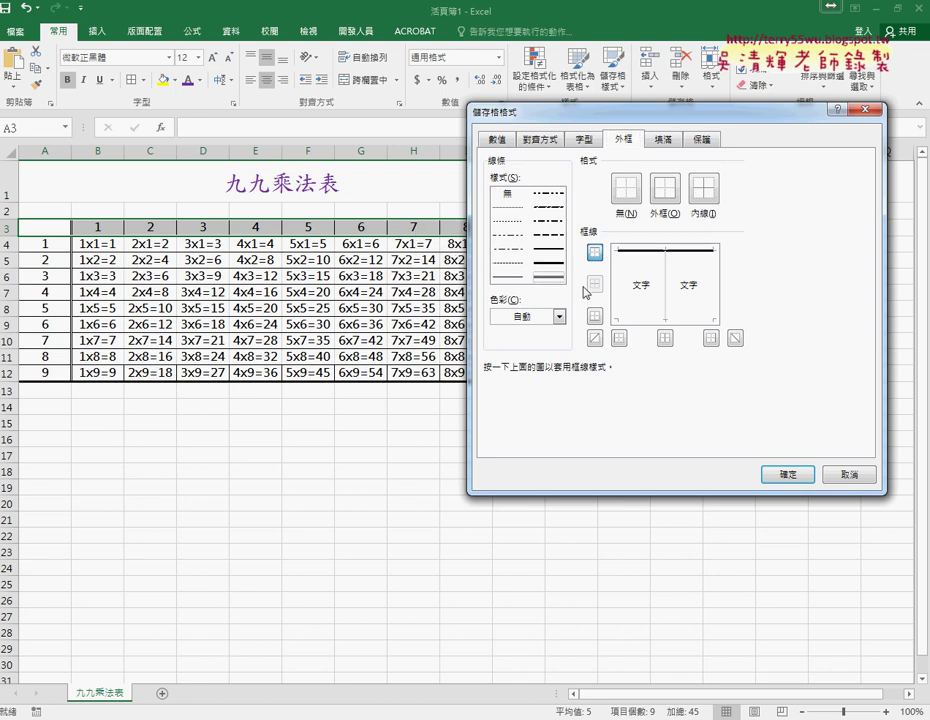
{"action": "left_click", "coordinate": [674, 321]}
{"action": "left_click", "coordinate": [788, 475]}
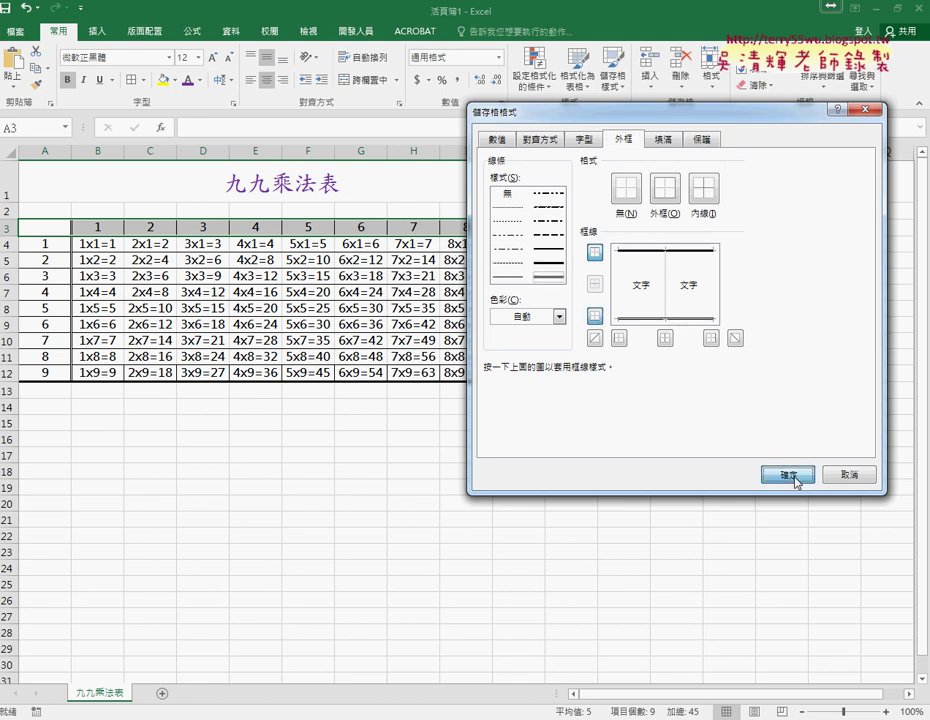
{"action": "left_click", "coordinate": [626, 536]}
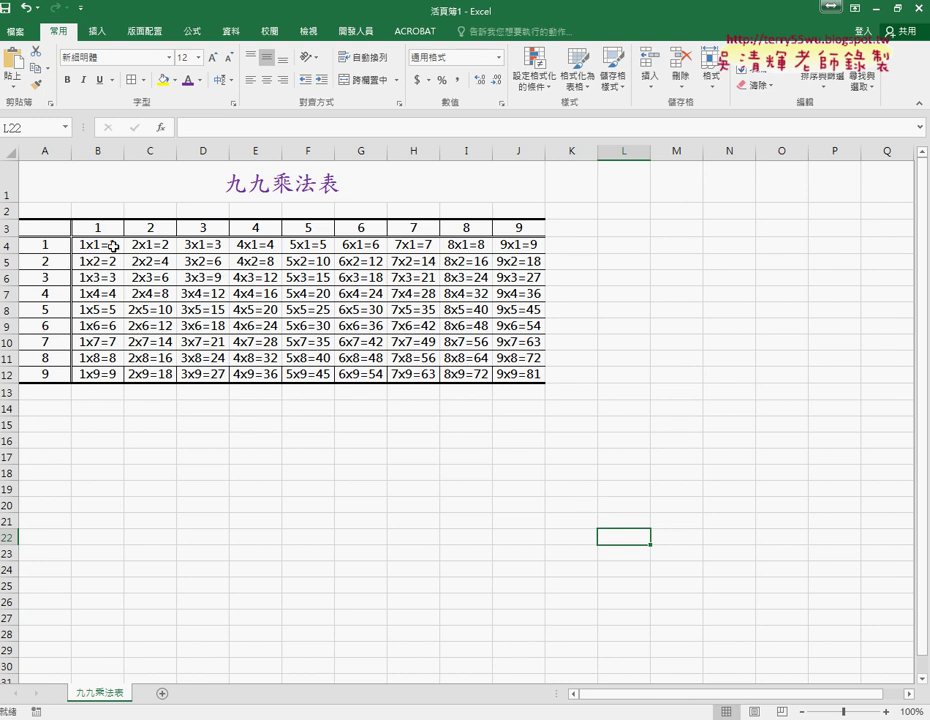
Step: Add thin solid inside vertical lines to the B4:J12 product grid
{"action": "mouse_move", "coordinate": [114, 243]}
{"action": "left_mouse_down"}
{"action": "mouse_move", "coordinate": [122, 361]}
{"action": "mouse_move", "coordinate": [208, 372]}
{"action": "mouse_move", "coordinate": [465, 370]}
{"action": "left_mouse_up"}
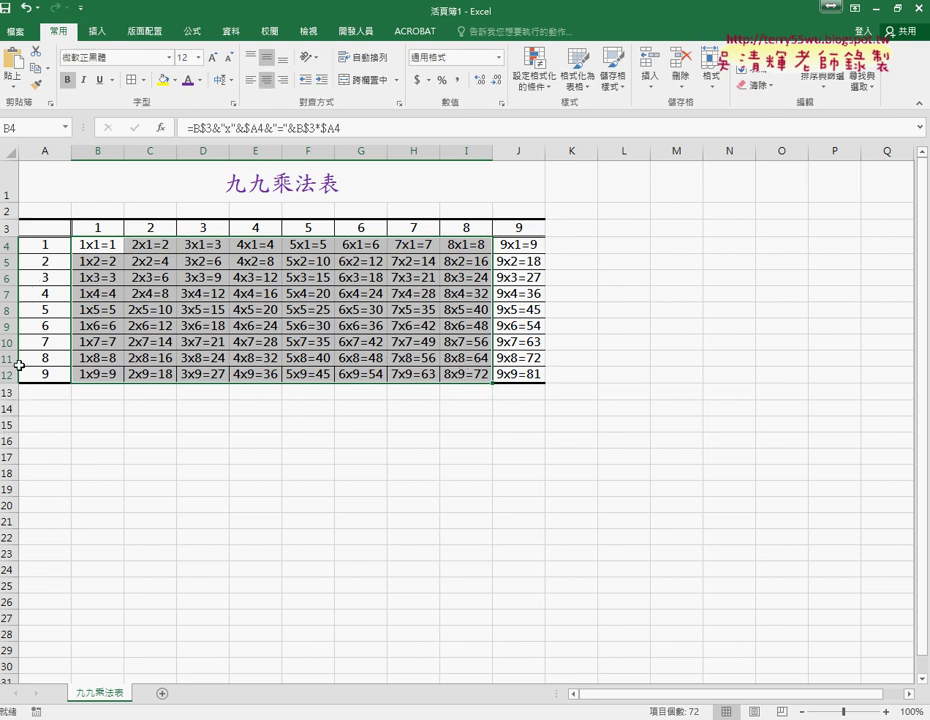
{"action": "left_click", "coordinate": [95, 246]}
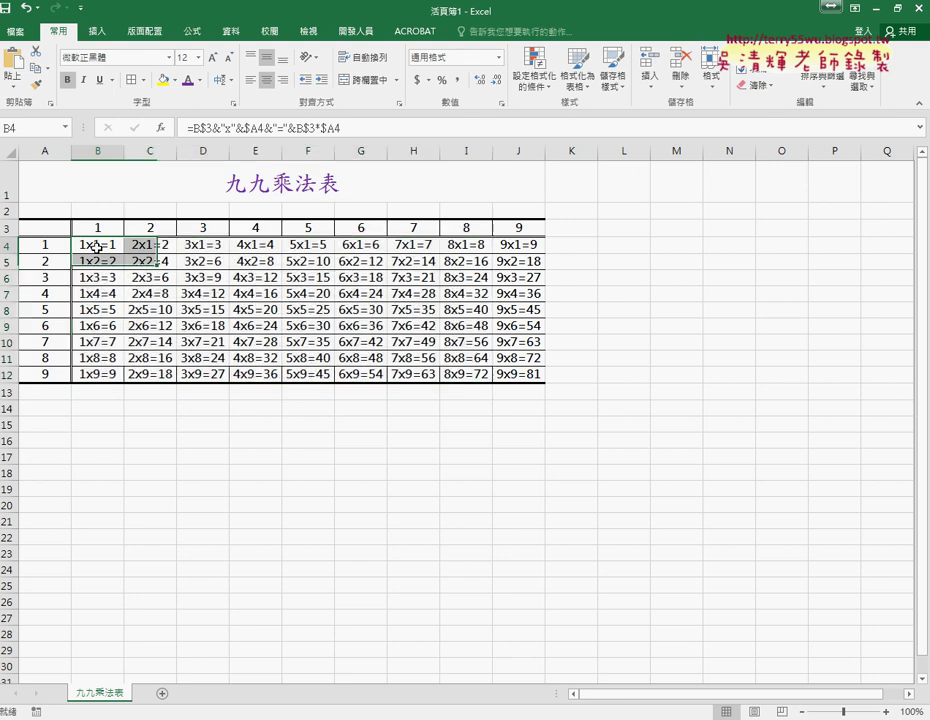
{"action": "mouse_move", "coordinate": [97, 245]}
{"action": "left_mouse_down"}
{"action": "mouse_move", "coordinate": [265, 350]}
{"action": "mouse_move", "coordinate": [471, 357]}
{"action": "left_mouse_up"}
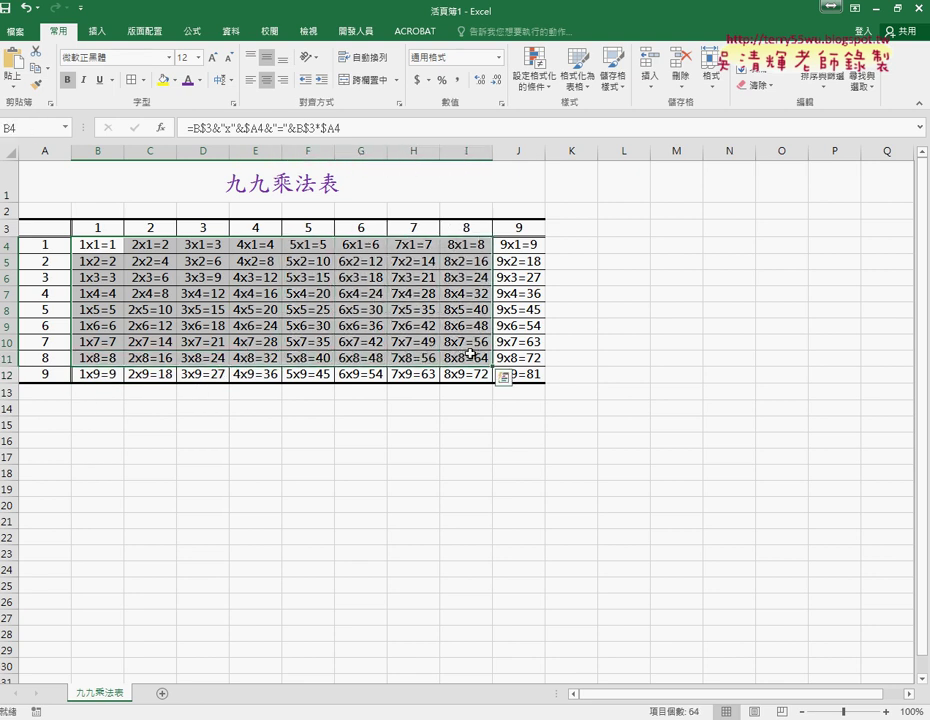
{"action": "left_click", "coordinate": [143, 79]}
{"action": "left_click", "coordinate": [176, 453]}
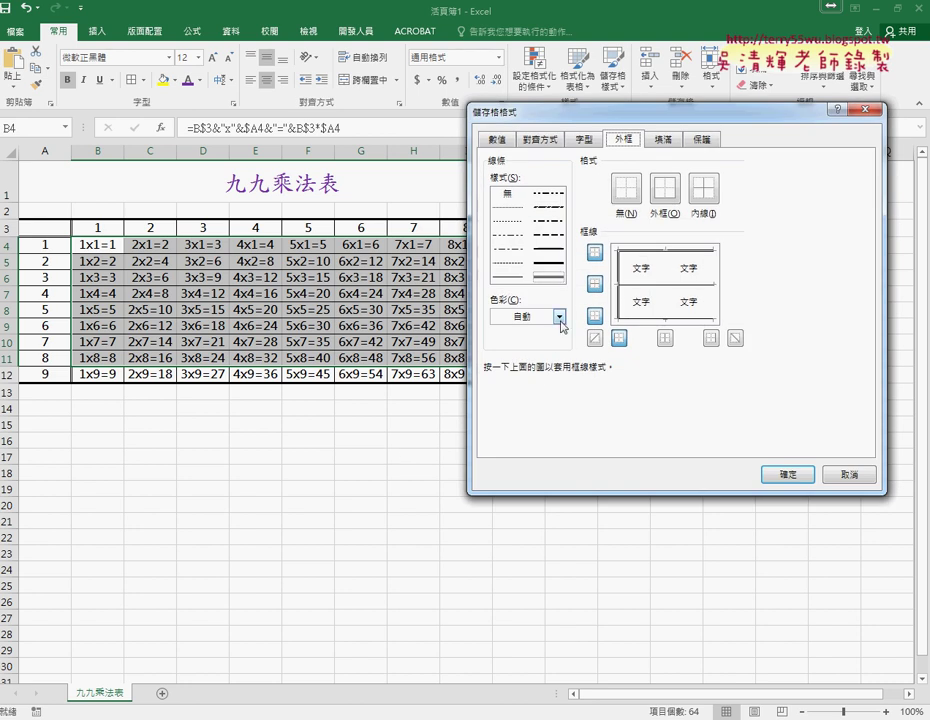
{"action": "left_click", "coordinate": [511, 278]}
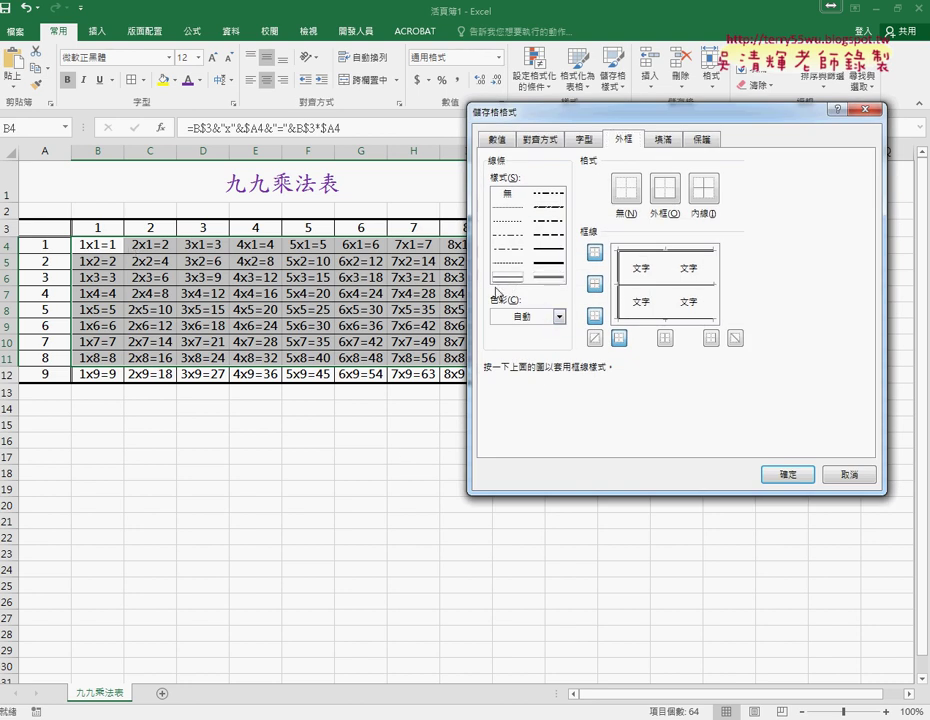
{"action": "left_click", "coordinate": [668, 274]}
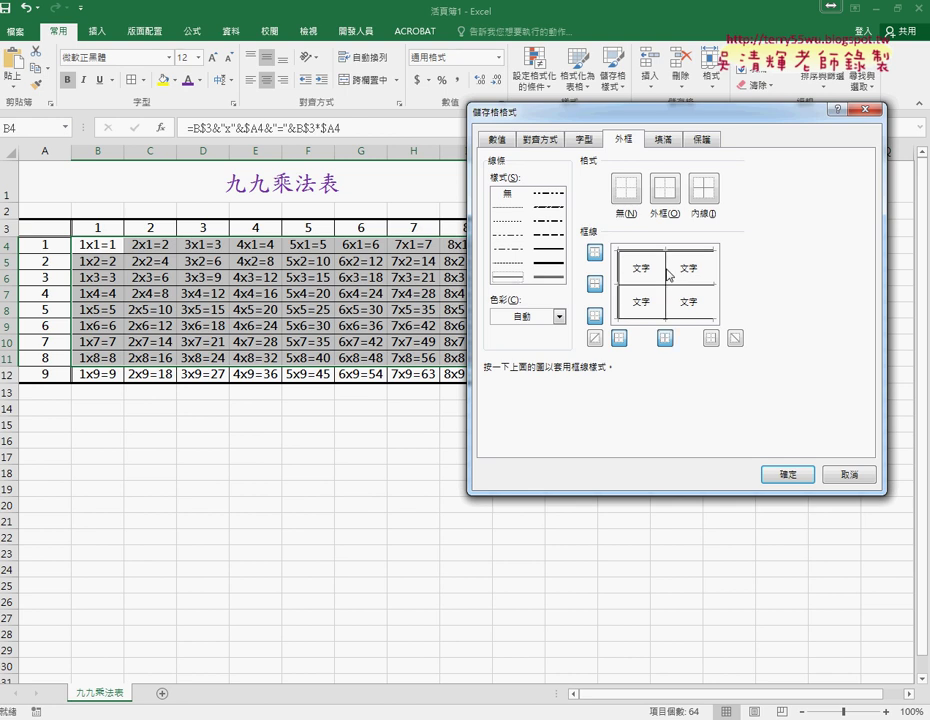
{"action": "mouse_move", "coordinate": [647, 112]}
{"action": "left_mouse_down"}
{"action": "mouse_move", "coordinate": [632, 387]}
{"action": "mouse_move", "coordinate": [718, 149]}
{"action": "left_mouse_up"}
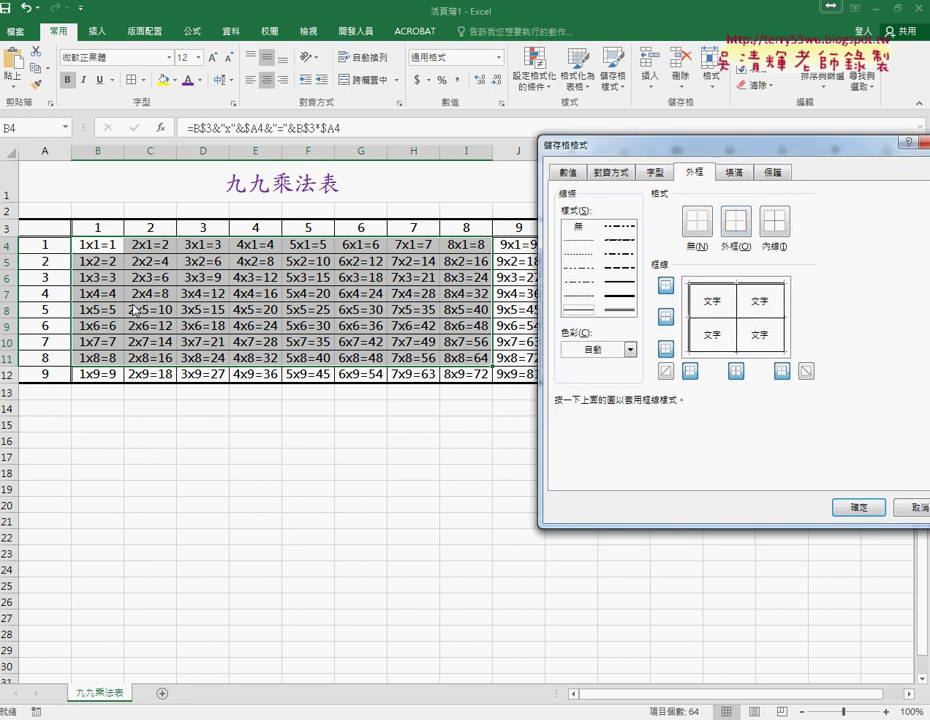
{"action": "left_click", "coordinate": [753, 494]}
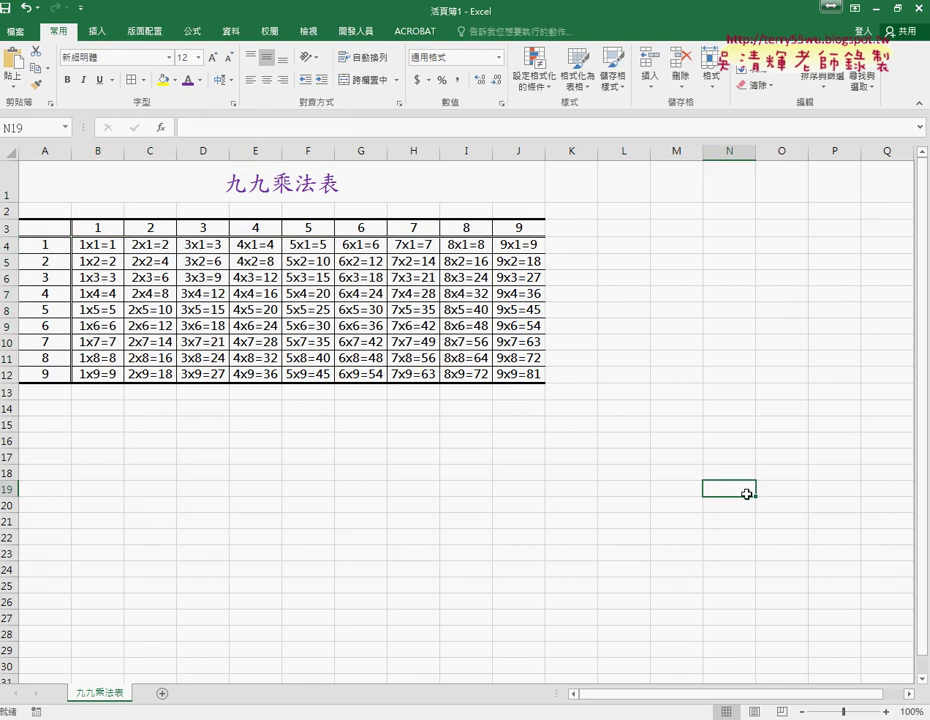
Step: Select B4 to I11, then bring up the finished 107.xlsx example workbook
{"action": "left_click_drag", "start_coordinate": [98, 245], "coordinate": [527, 377]}
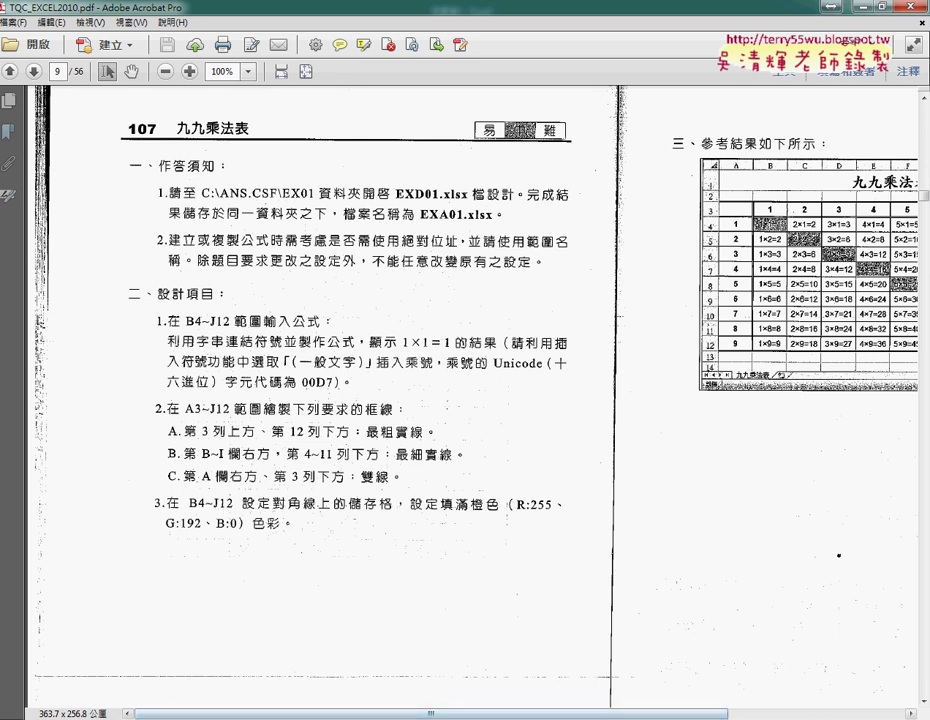
{"action": "left_click", "coordinate": [370, 640]}
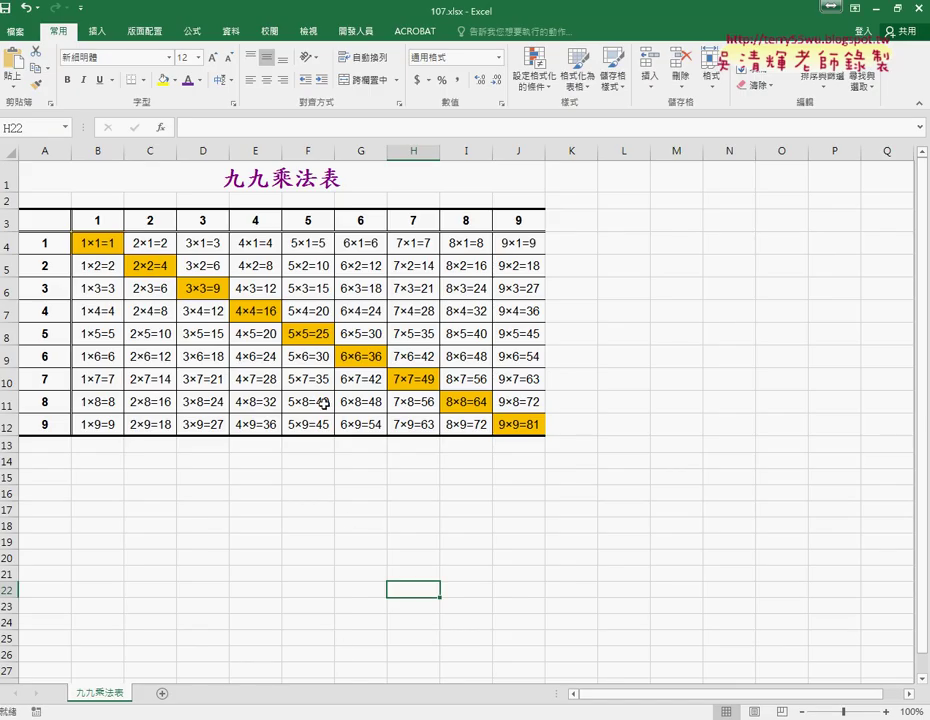
Step: Inspect the example's diagonal cells B4, C5, D6, E7, F8 and their fill colour
{"action": "left_click", "coordinate": [100, 245]}
{"action": "left_click", "coordinate": [151, 265]}
{"action": "left_click", "coordinate": [195, 289]}
{"action": "left_click", "coordinate": [246, 312]}
{"action": "left_click", "coordinate": [307, 334]}
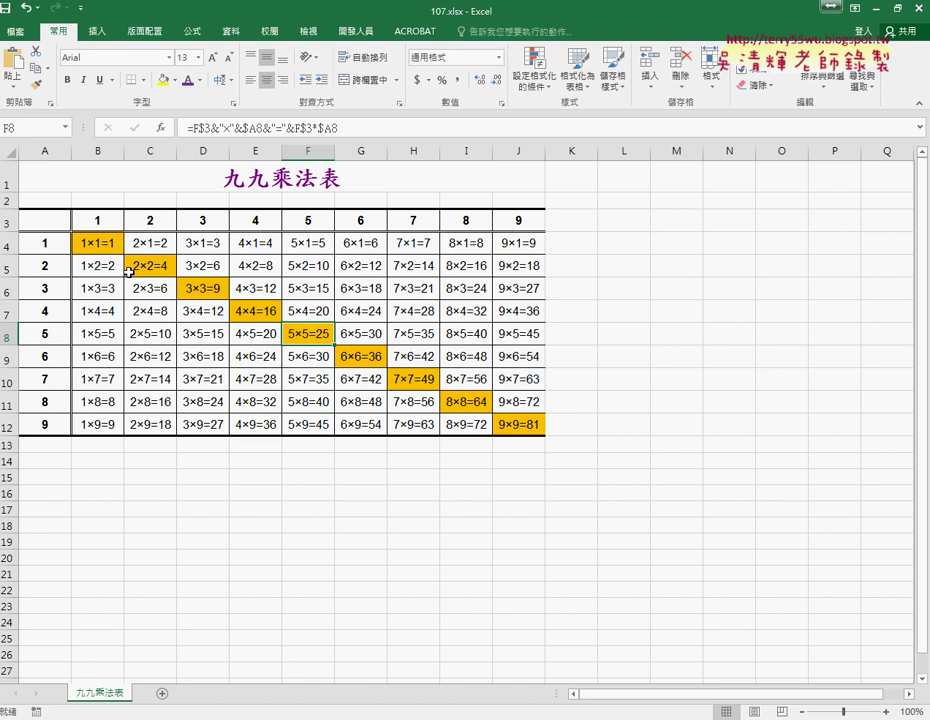
{"action": "left_click", "coordinate": [97, 244]}
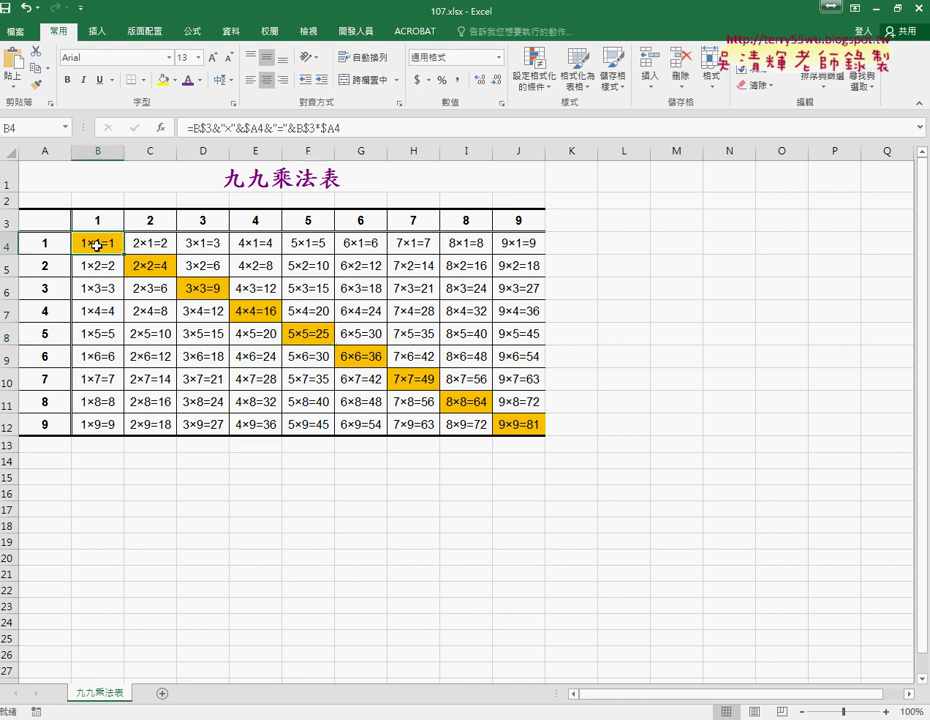
{"action": "left_click", "coordinate": [175, 80]}
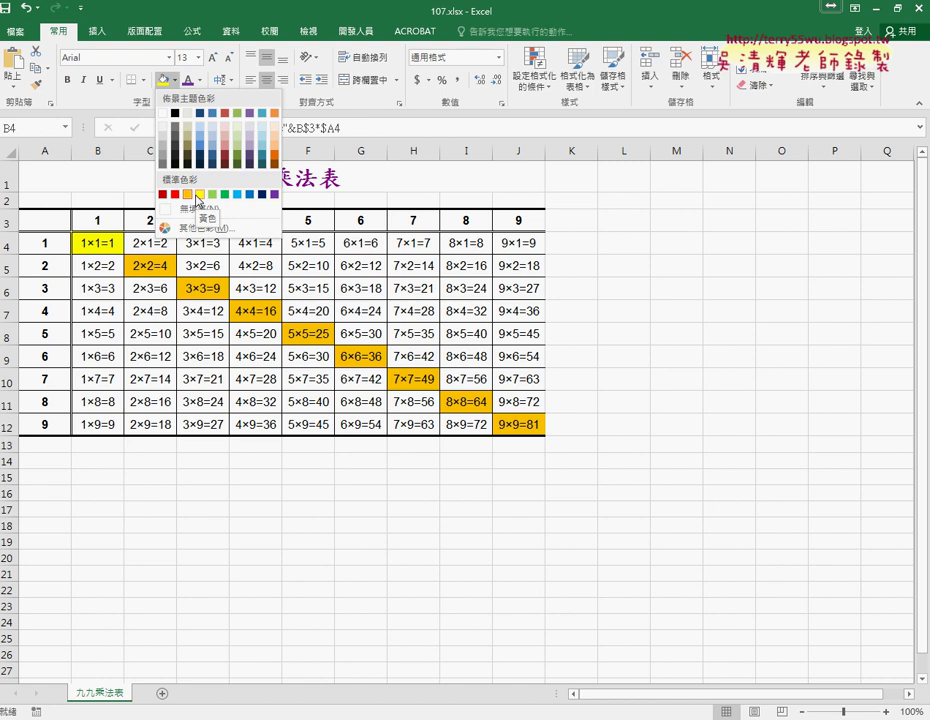
{"action": "left_click", "coordinate": [125, 305]}
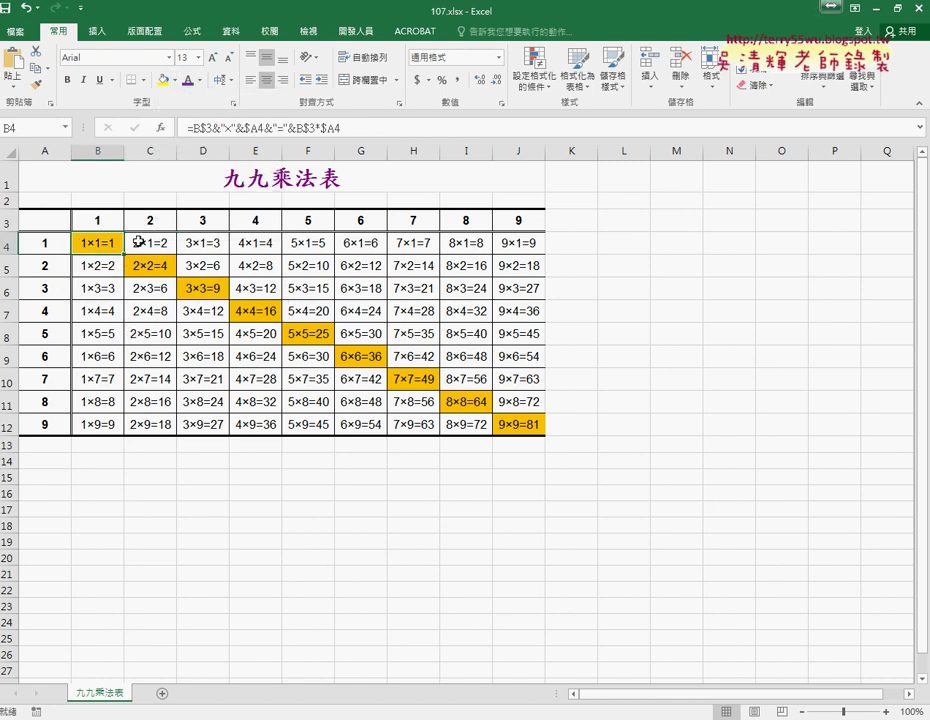
Step: Check the example's conditional formatting on B4:J12, then select B4:J12 in 活頁簿1
{"action": "left_click_drag", "start_coordinate": [97, 243], "coordinate": [538, 427]}
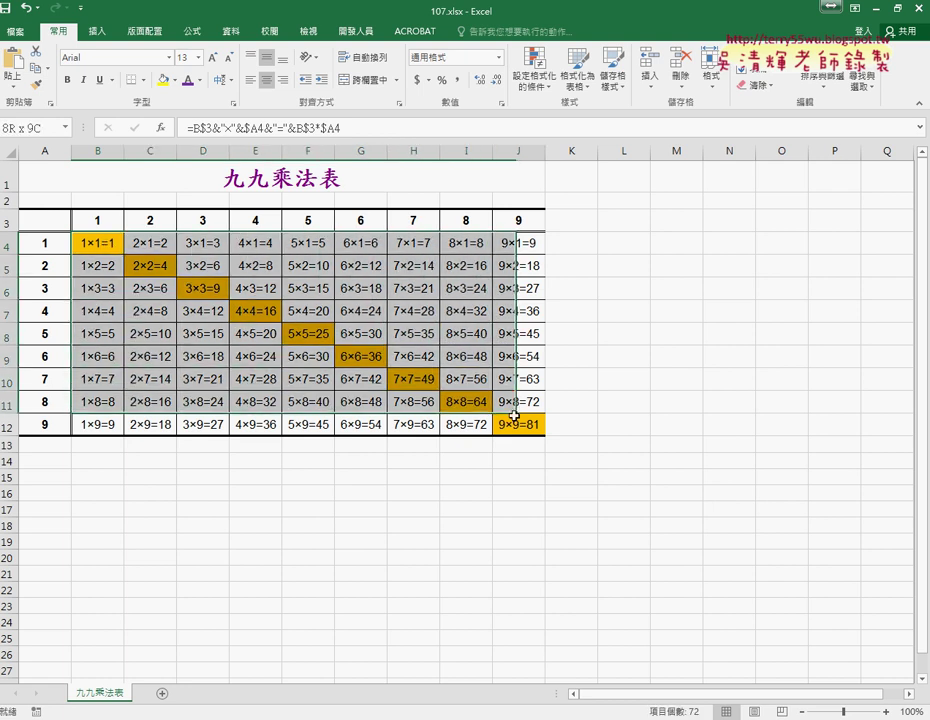
{"action": "left_click", "coordinate": [578, 80]}
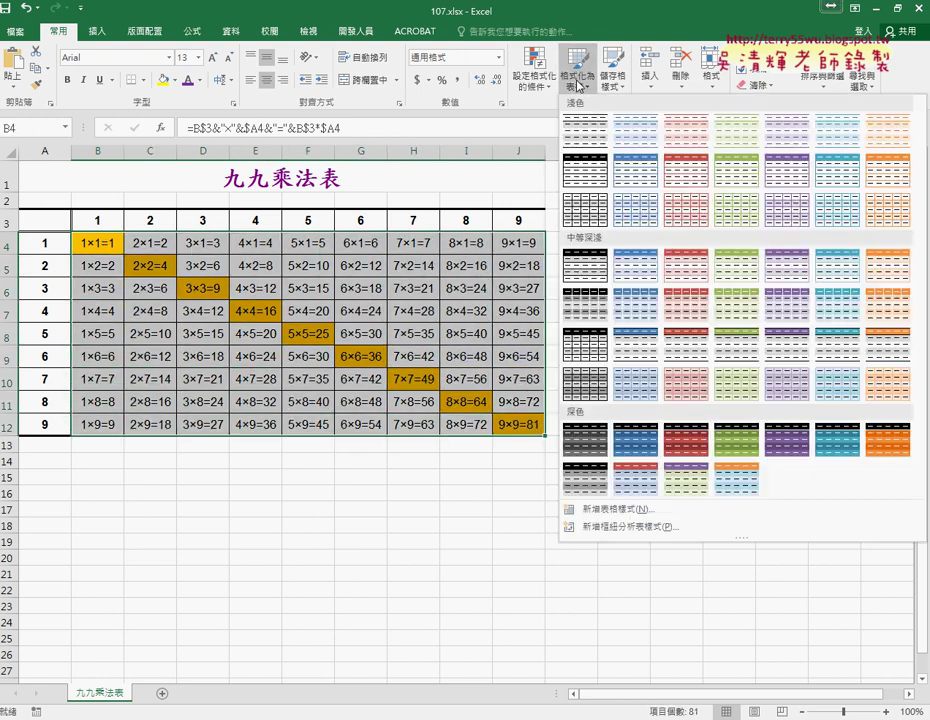
{"action": "left_click", "coordinate": [531, 72]}
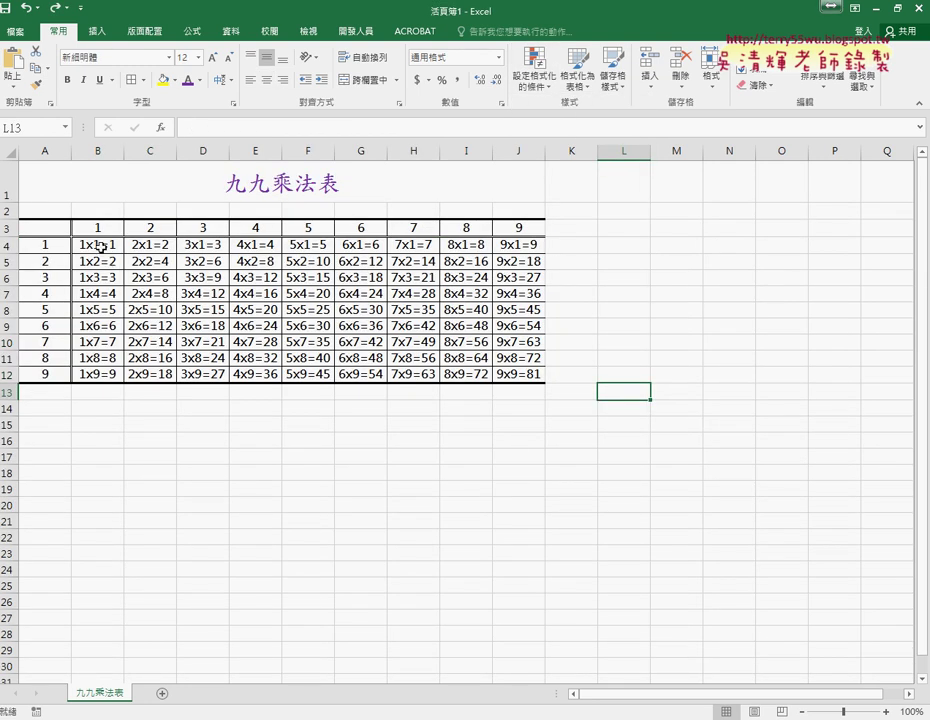
{"action": "mouse_move", "coordinate": [95, 245]}
{"action": "left_mouse_down"}
{"action": "mouse_move", "coordinate": [288, 333]}
{"action": "mouse_move", "coordinate": [527, 376]}
{"action": "left_mouse_up"}
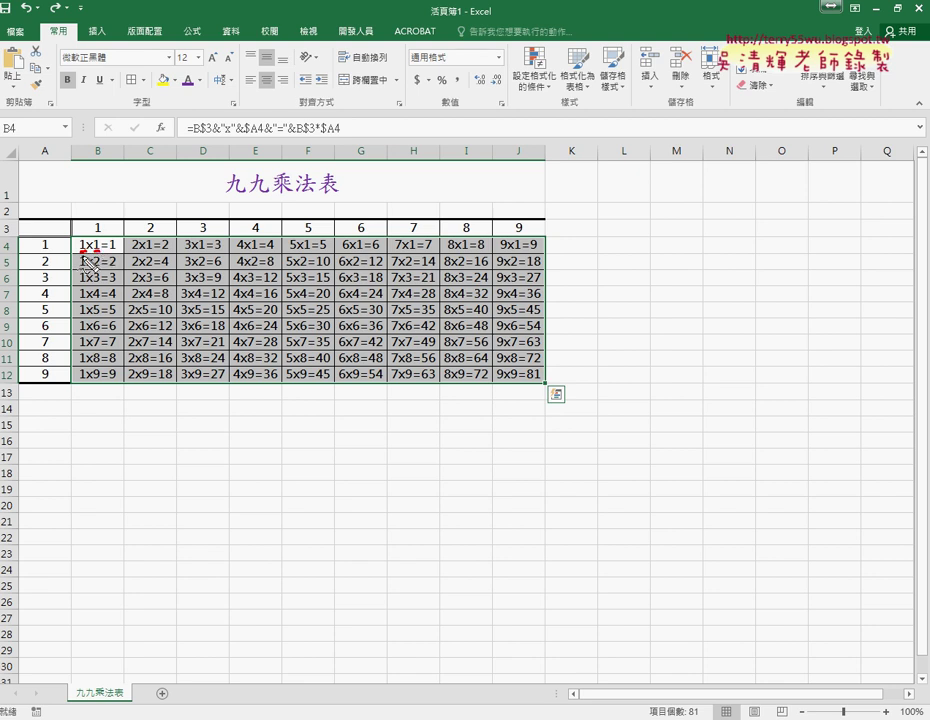
{"action": "left_click_drag", "start_coordinate": [100, 222], "coordinate": [108, 228]}
{"action": "mouse_move", "coordinate": [52, 235]}
{"action": "left_mouse_down"}
{"action": "mouse_move", "coordinate": [44, 252]}
{"action": "mouse_move", "coordinate": [56, 240]}
{"action": "left_mouse_up"}
{"action": "left_click_drag", "start_coordinate": [133, 265], "coordinate": [207, 283]}
{"action": "mouse_move", "coordinate": [196, 222]}
{"action": "left_mouse_down"}
{"action": "mouse_move", "coordinate": [205, 224]}
{"action": "mouse_move", "coordinate": [148, 222]}
{"action": "left_mouse_up"}
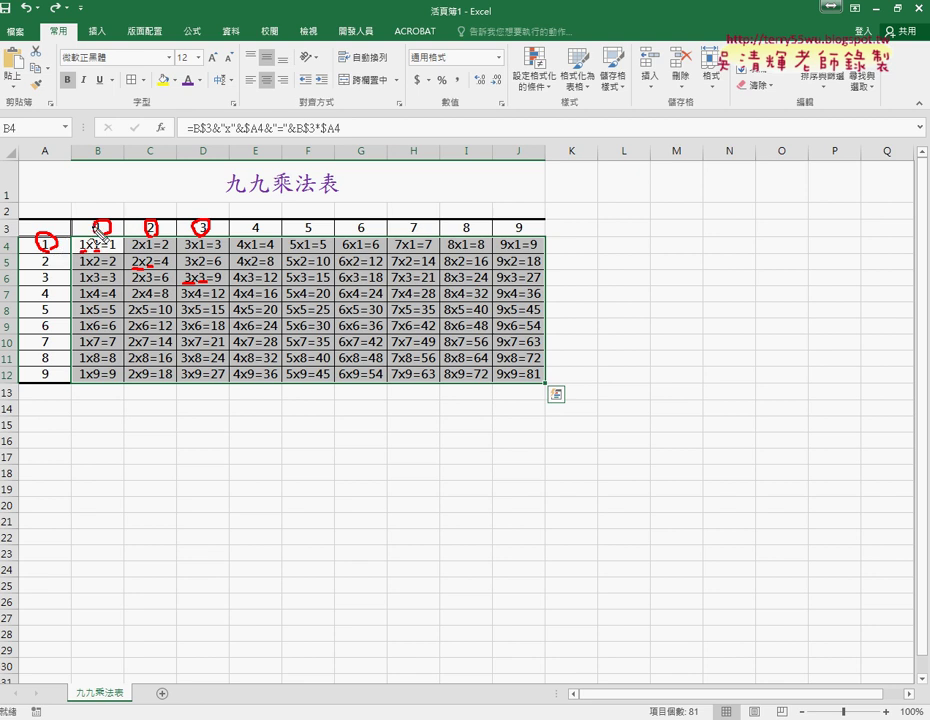
{"action": "mouse_move", "coordinate": [88, 262]}
{"action": "left_mouse_down"}
{"action": "mouse_move", "coordinate": [69, 257]}
{"action": "mouse_move", "coordinate": [72, 240]}
{"action": "mouse_move", "coordinate": [126, 256]}
{"action": "left_mouse_up"}
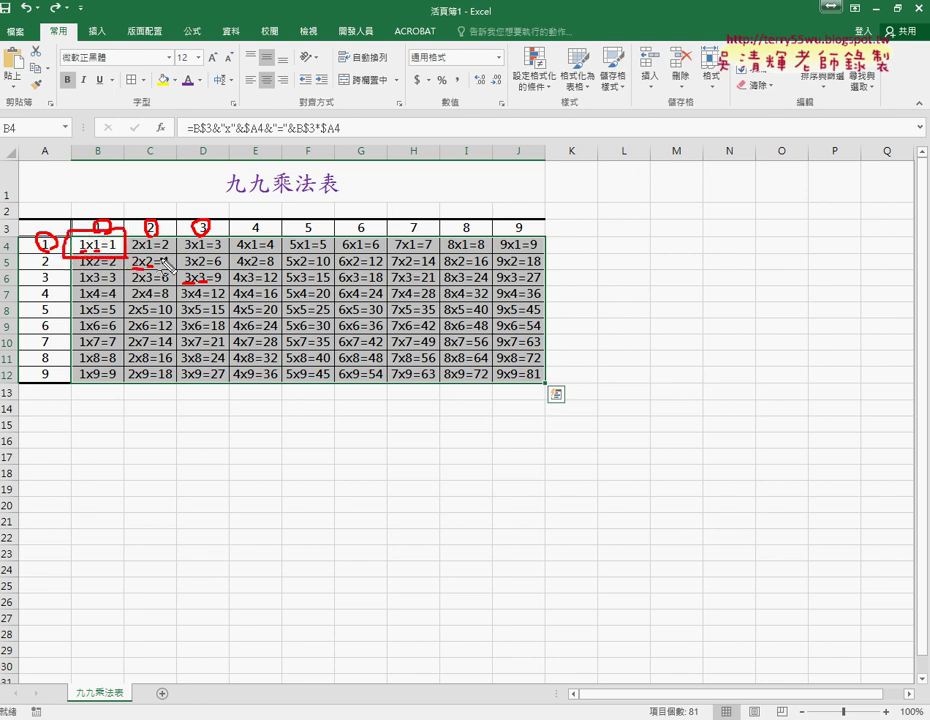
{"action": "key", "text": "Escape"}
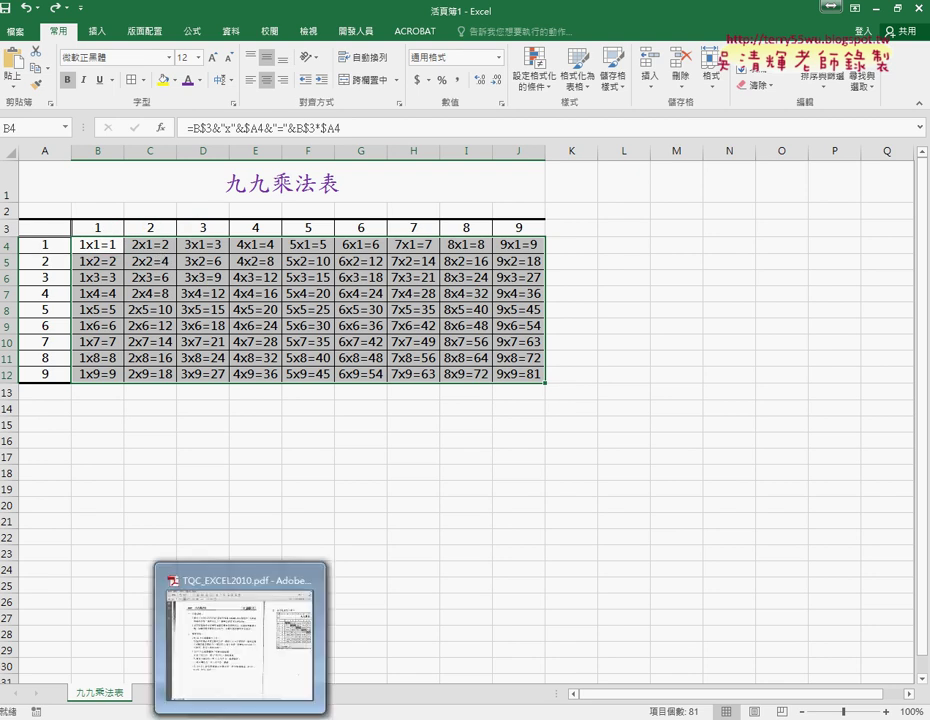
{"action": "left_click", "coordinate": [234, 640]}
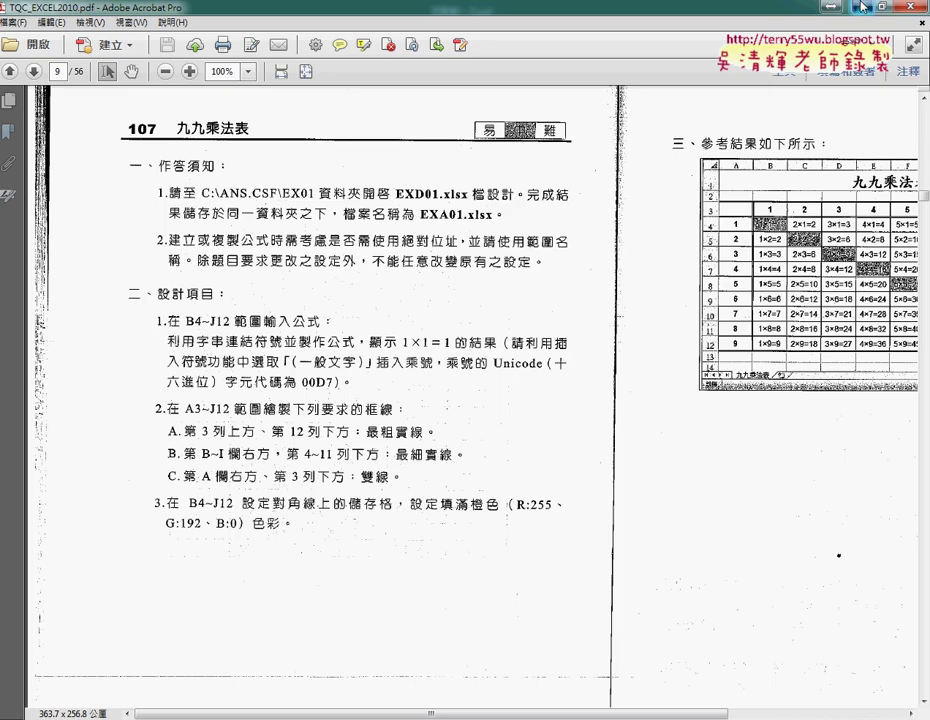
{"action": "key", "text": "alt+Tab"}
{"action": "left_click", "coordinate": [88, 245]}
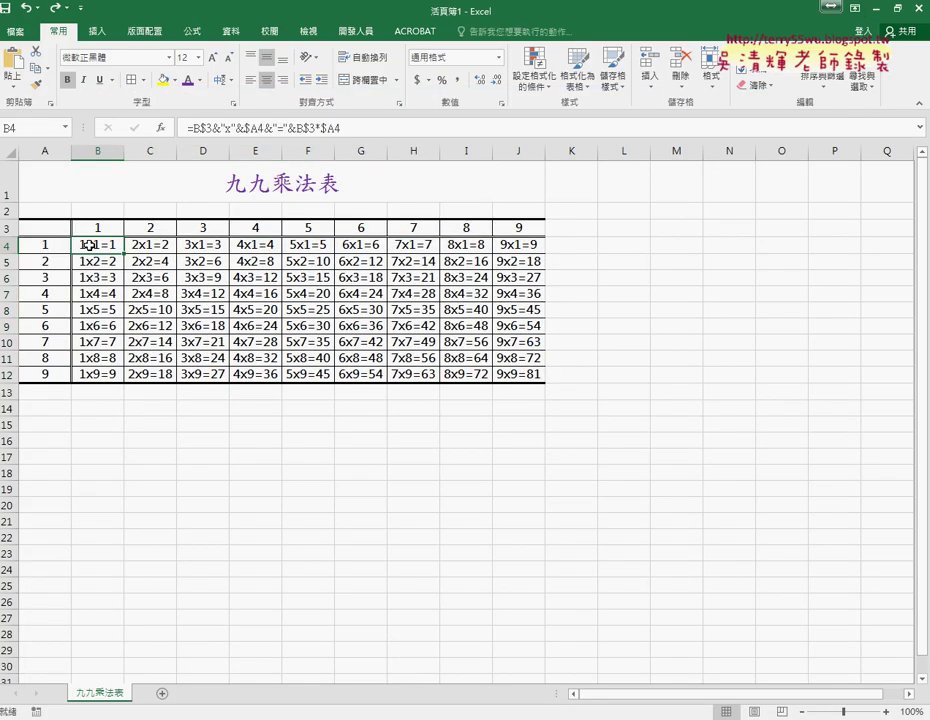
Step: Create a New Formatting Rule on B4:J12 using 'Use a formula to determine which cells to format'
{"action": "left_click_drag", "start_coordinate": [88, 245], "coordinate": [521, 377]}
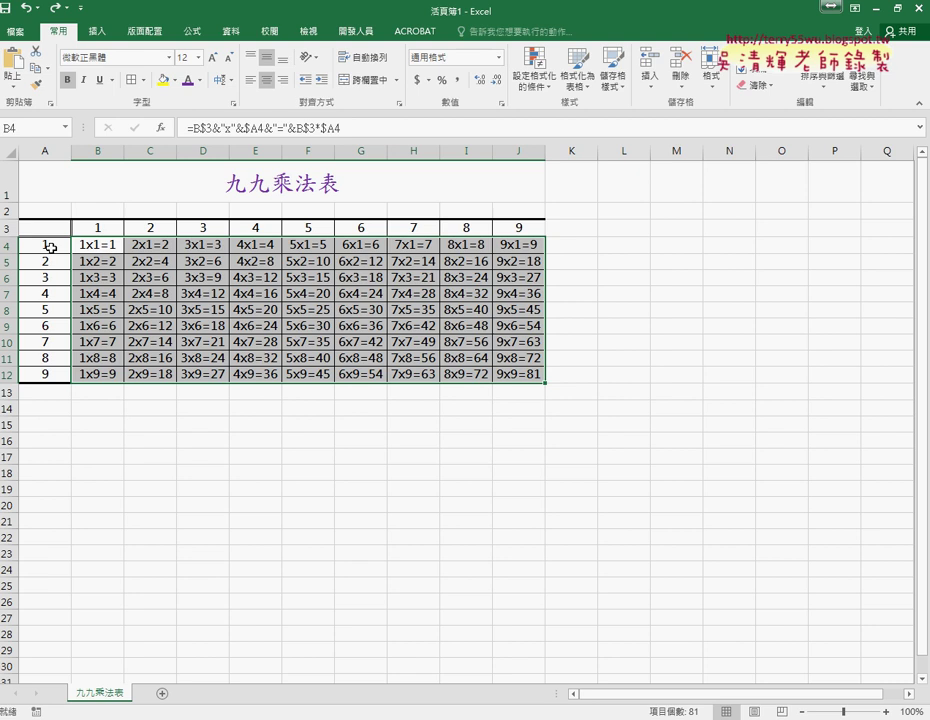
{"action": "left_click", "coordinate": [537, 80]}
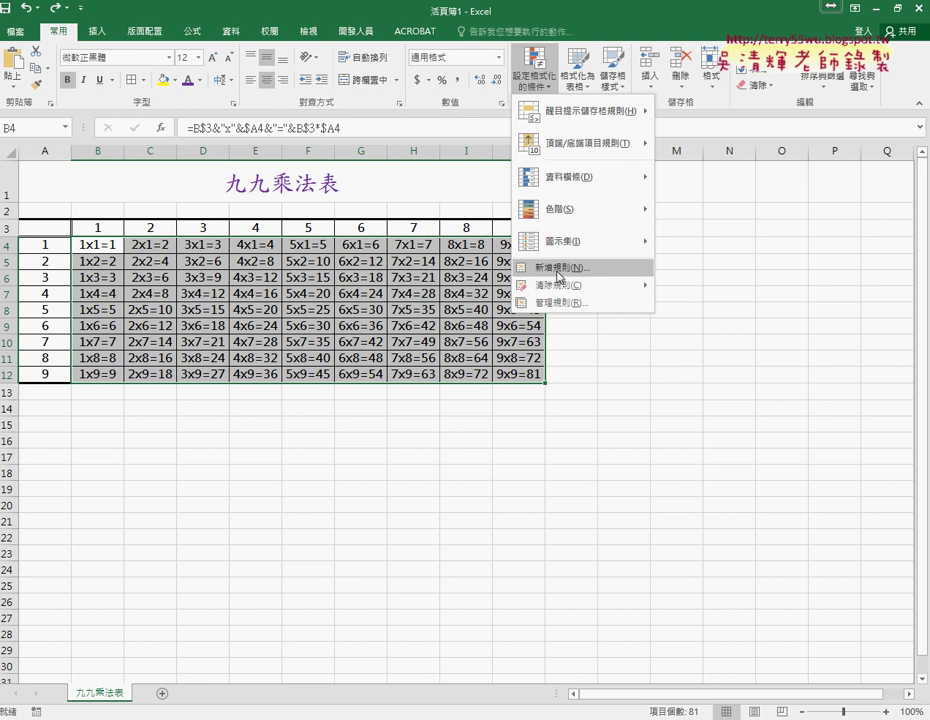
{"action": "left_click", "coordinate": [558, 276]}
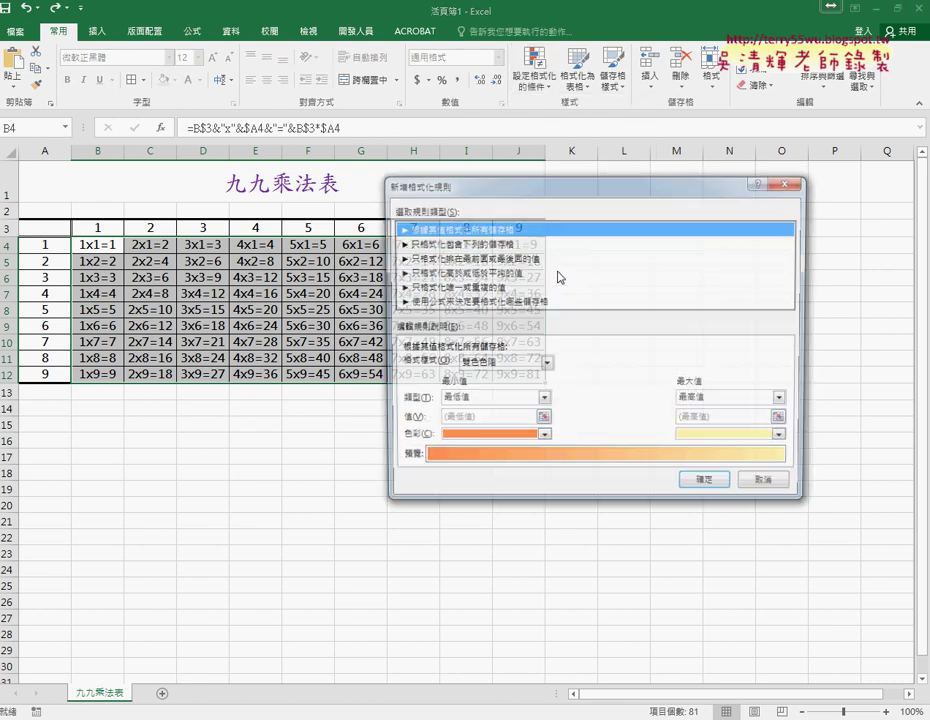
{"action": "key", "text": "Down"}
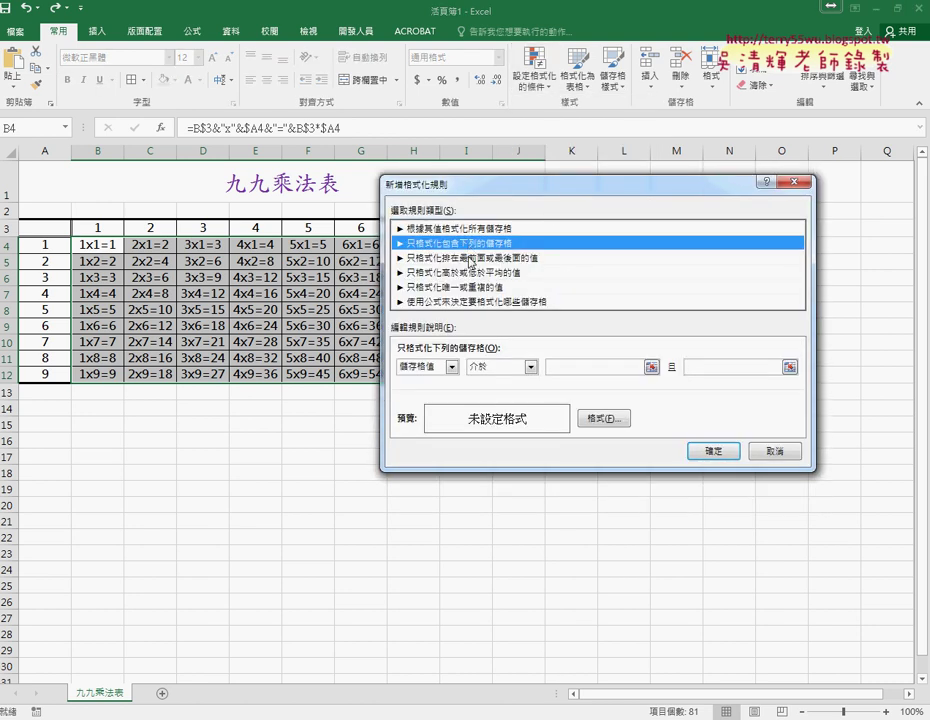
{"action": "key", "text": "Down"}
{"action": "key", "text": "Down"}
{"action": "left_click", "coordinate": [473, 287]}
{"action": "left_click", "coordinate": [478, 302]}
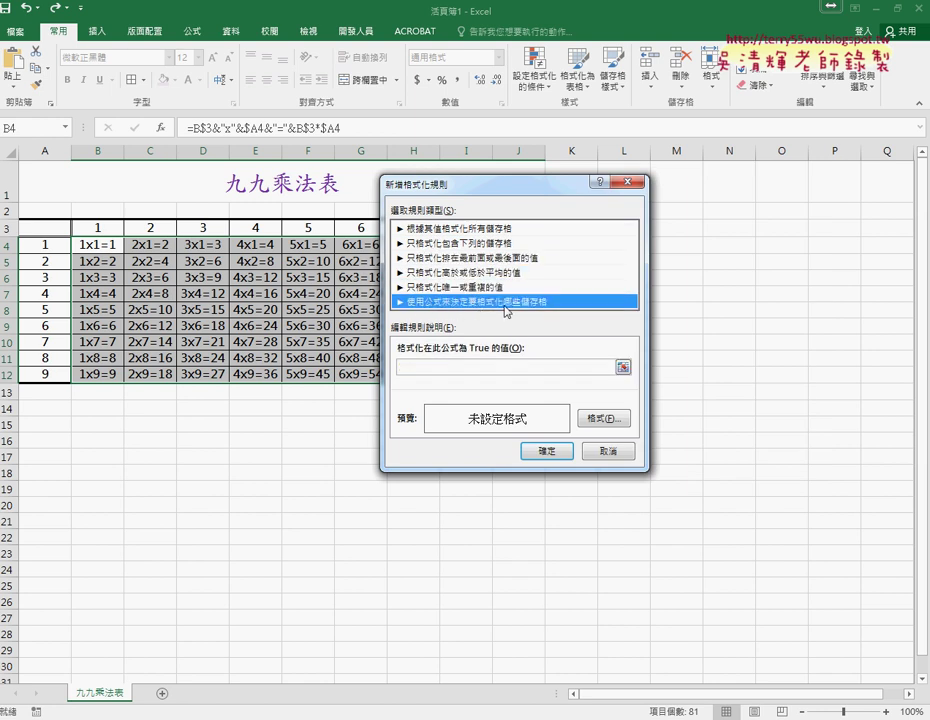
Step: Enter the rule formula =B$3=$A4, locking row 3 and column A with $
{"action": "left_click_drag", "start_coordinate": [542, 189], "coordinate": [730, 180]}
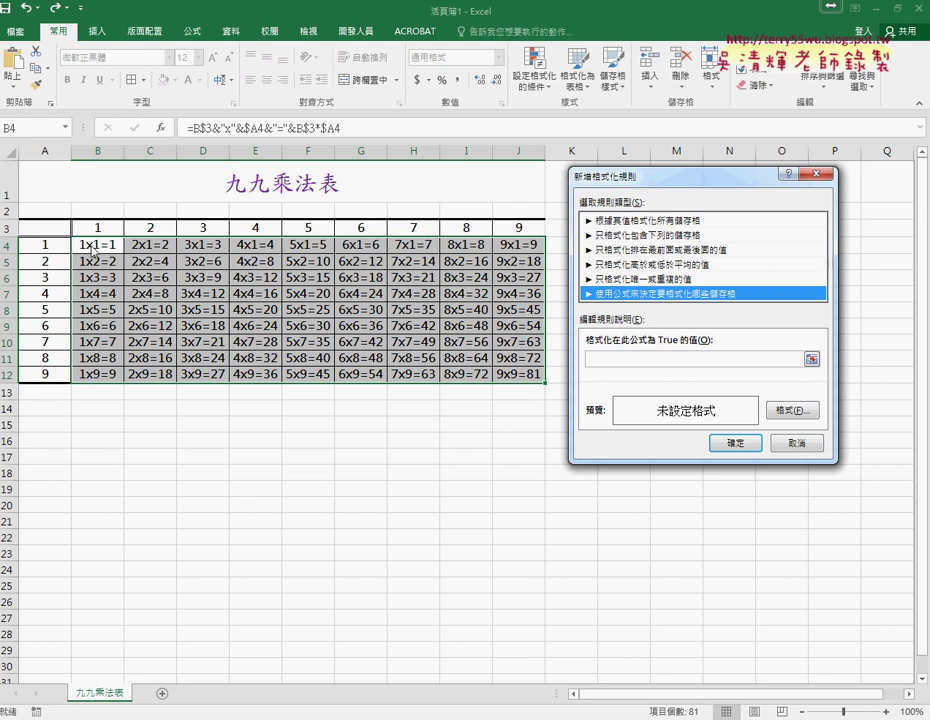
{"action": "left_click", "coordinate": [615, 360]}
{"action": "type", "text": "="}
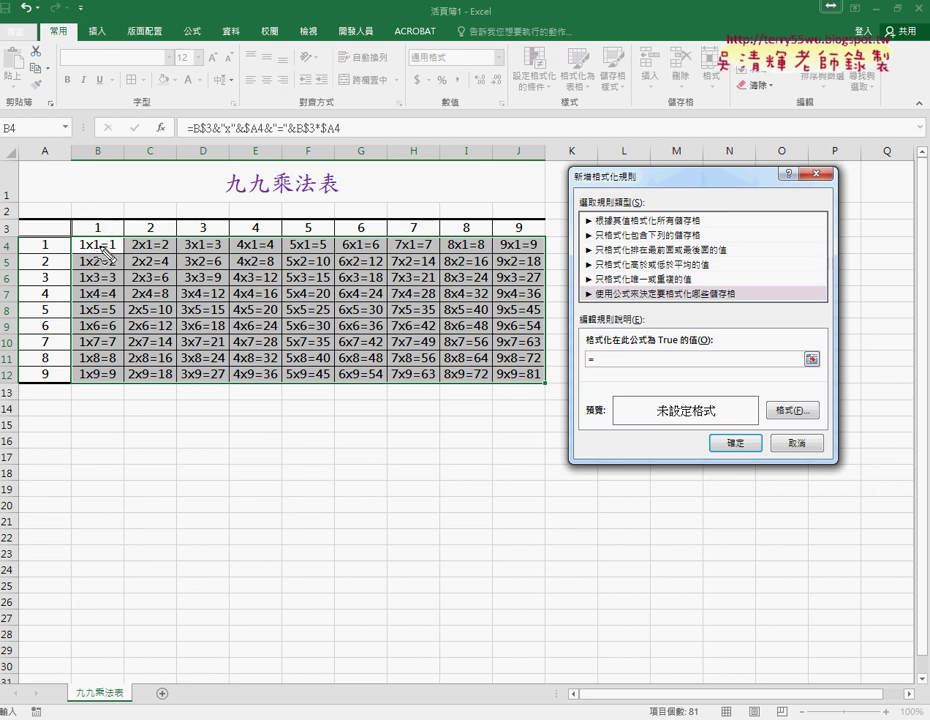
{"action": "mouse_move", "coordinate": [70, 250]}
{"action": "left_mouse_down"}
{"action": "mouse_move", "coordinate": [117, 240]}
{"action": "mouse_move", "coordinate": [88, 258]}
{"action": "left_mouse_up"}
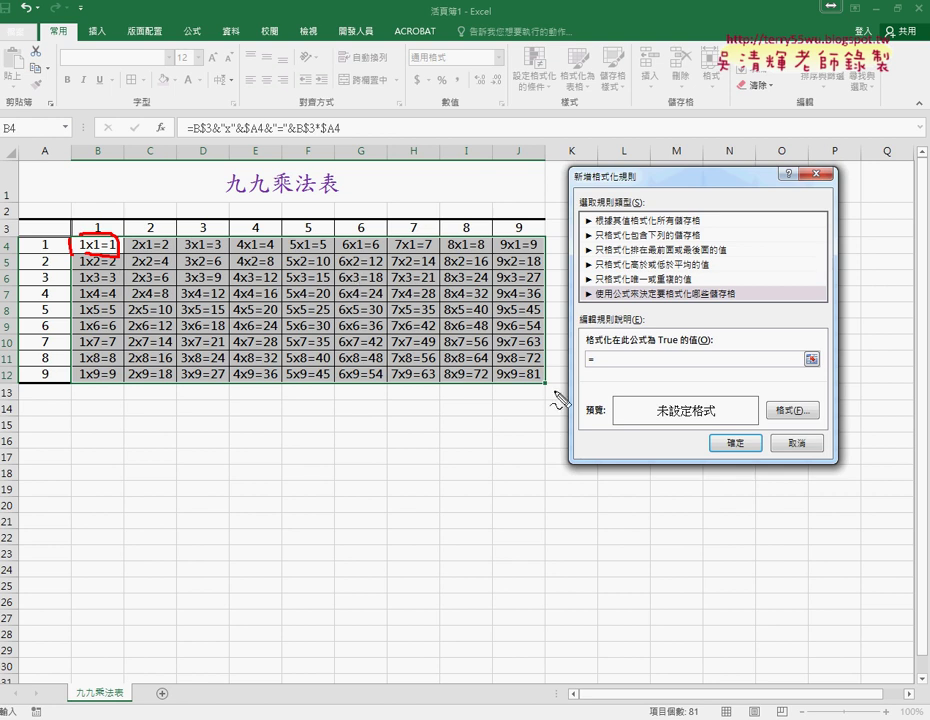
{"action": "mouse_move", "coordinate": [803, 390]}
{"action": "left_mouse_down"}
{"action": "mouse_move", "coordinate": [820, 408]}
{"action": "mouse_move", "coordinate": [791, 438]}
{"action": "left_mouse_up"}
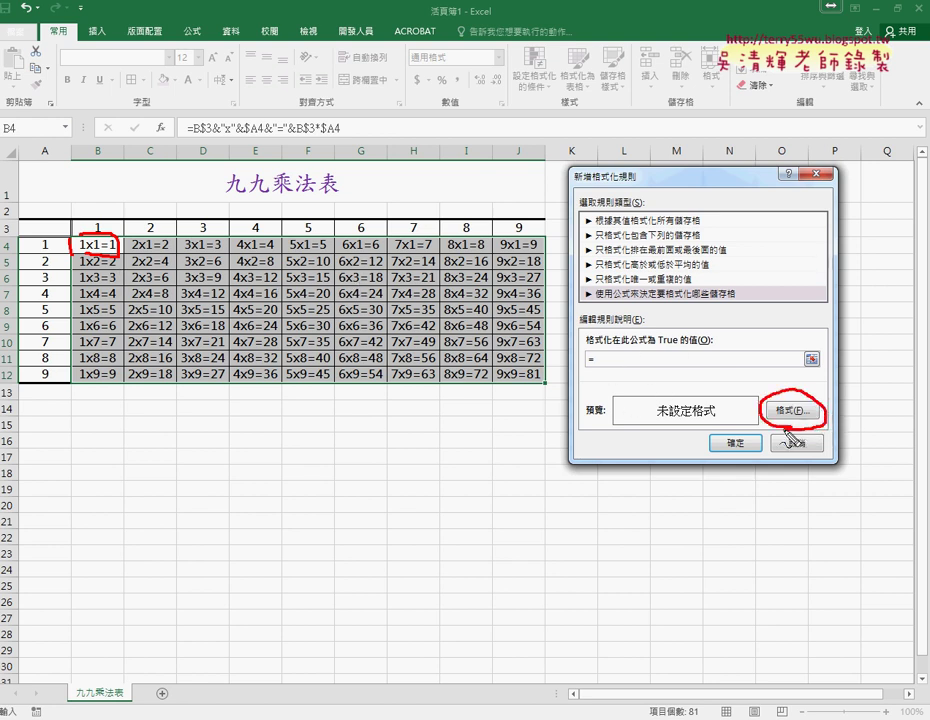
{"action": "left_click_drag", "start_coordinate": [590, 360], "coordinate": [628, 378]}
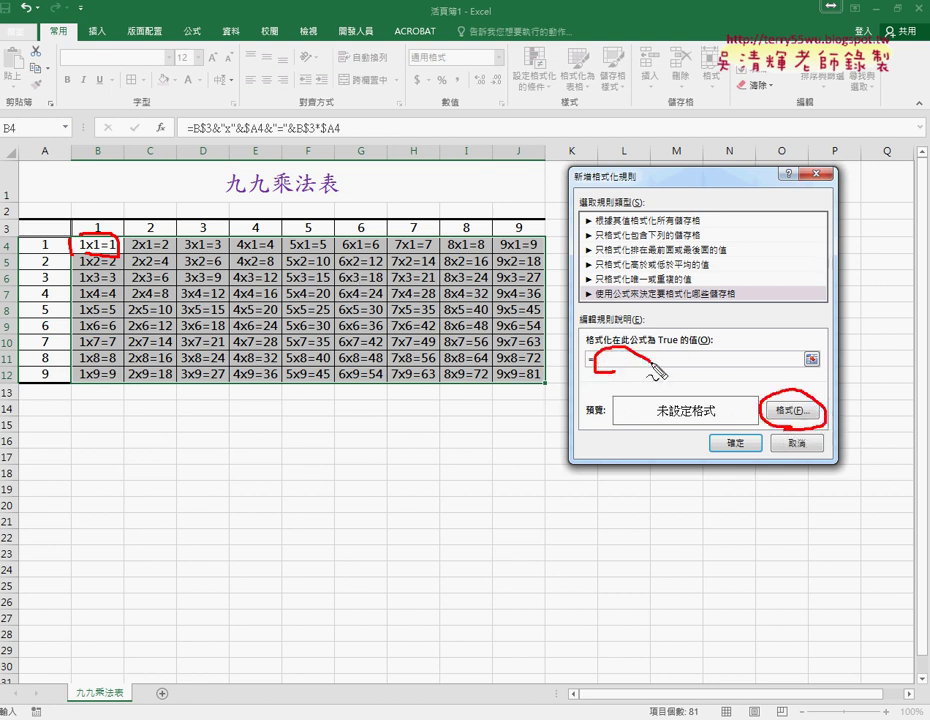
{"action": "key", "text": "Escape"}
{"action": "type", "text": "B3=A4"}
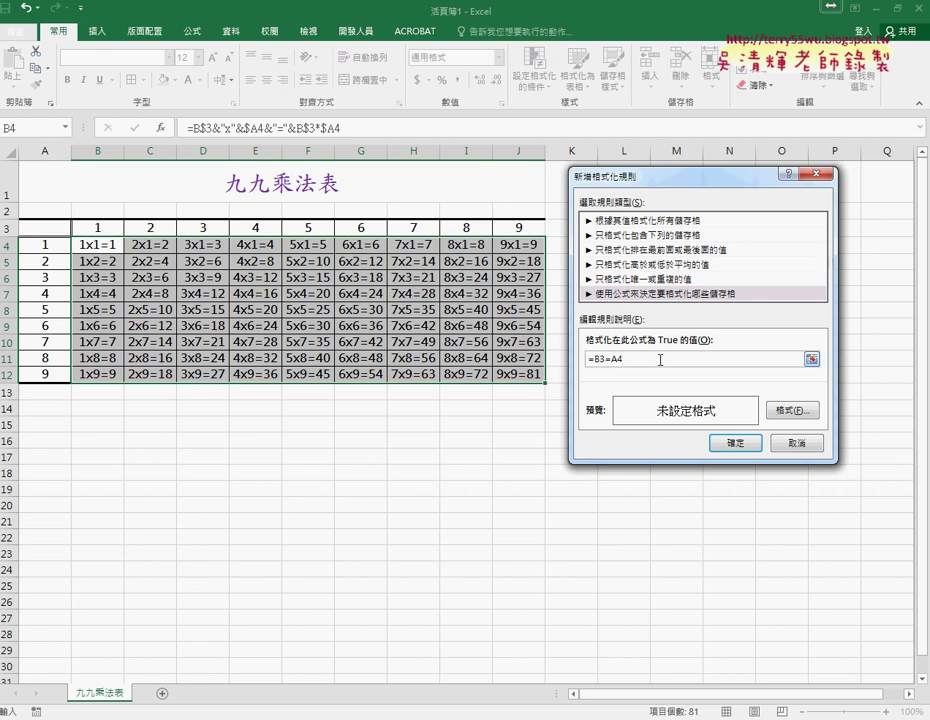
{"action": "type", "text": "$"}
Step: Open the rule's Format fill colour picker on its Custom colour tab
{"action": "left_click", "coordinate": [650, 359]}
{"action": "left_click", "coordinate": [795, 412]}
{"action": "left_click", "coordinate": [452, 140]}
{"action": "left_click", "coordinate": [533, 140]}
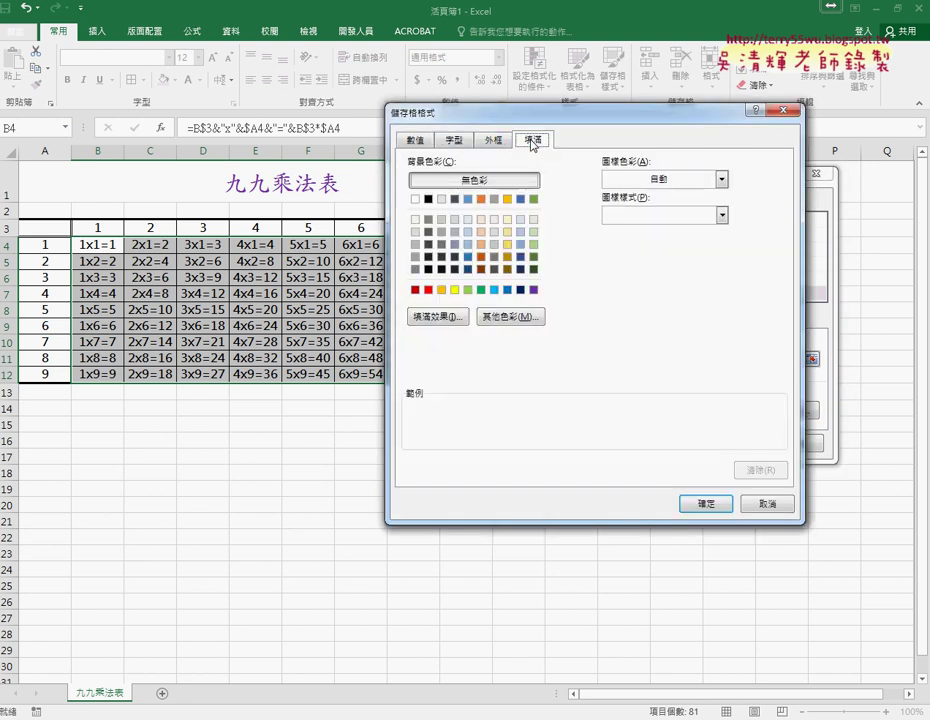
{"action": "left_click", "coordinate": [508, 318]}
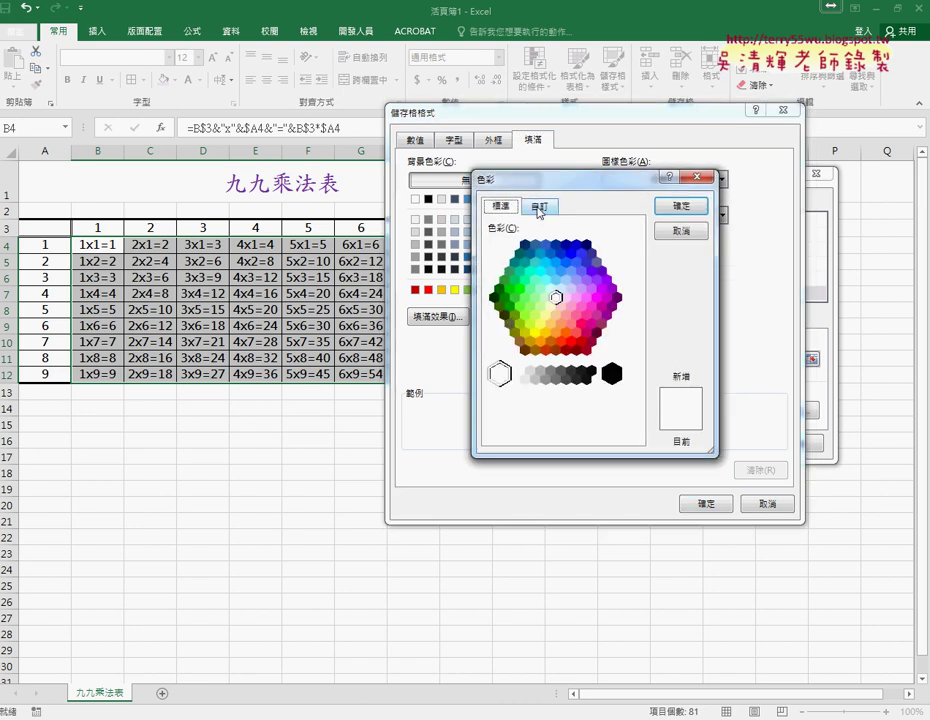
{"action": "left_click_drag", "start_coordinate": [550, 179], "coordinate": [672, 194]}
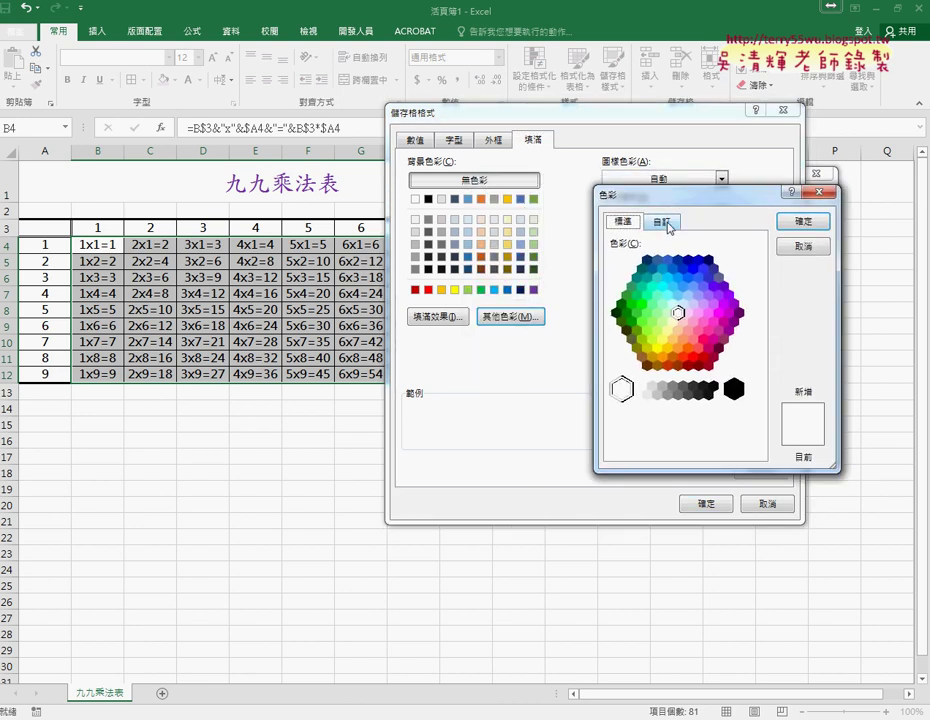
{"action": "left_click", "coordinate": [662, 221]}
Step: Set the custom colour to RGB 255, 192, 0 and confirm the orange fill
{"action": "double_click", "coordinate": [680, 407]}
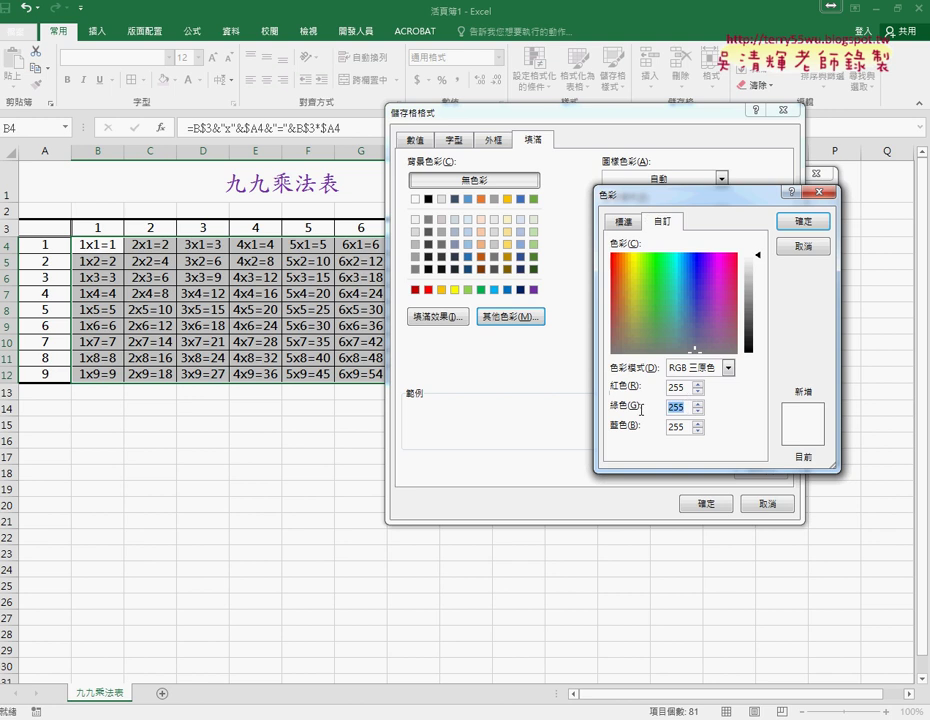
{"action": "type", "text": "192"}
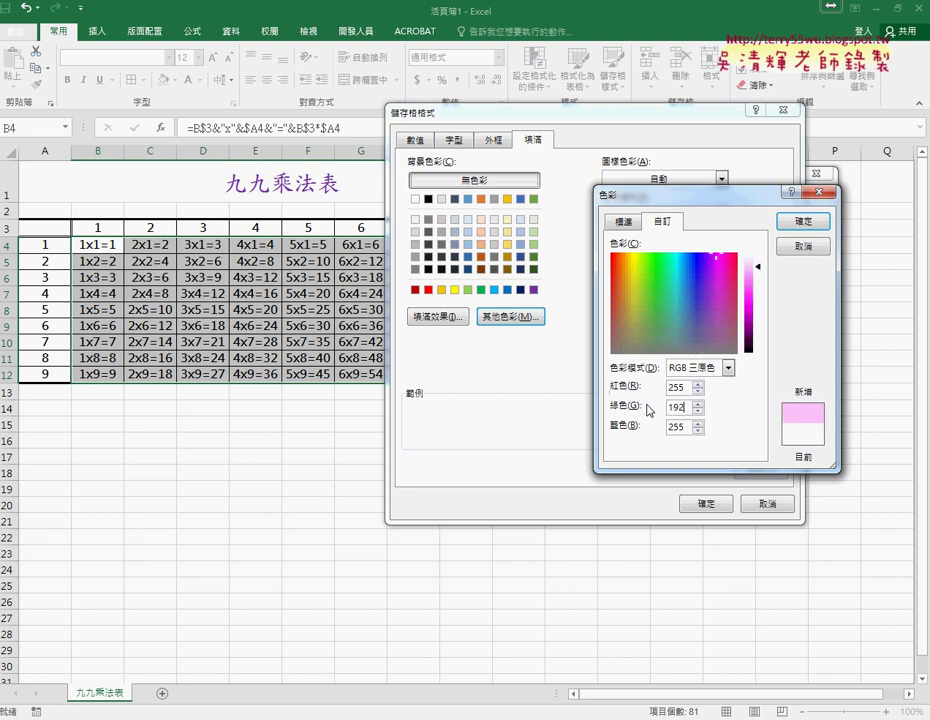
{"action": "double_click", "coordinate": [680, 427]}
{"action": "type", "text": "0"}
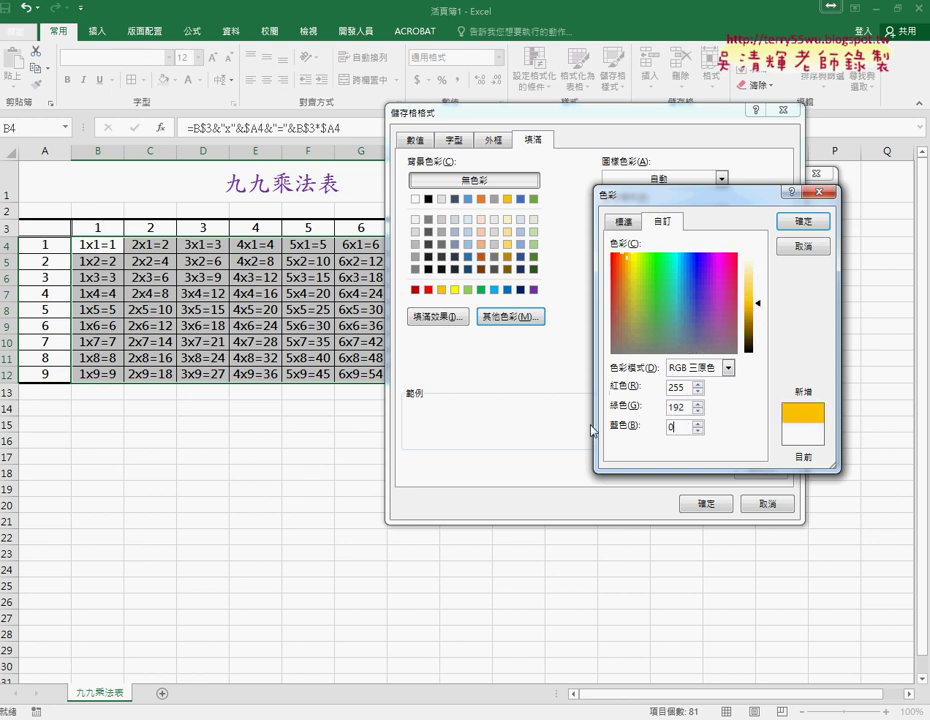
{"action": "left_click", "coordinate": [806, 223]}
{"action": "left_click", "coordinate": [710, 508]}
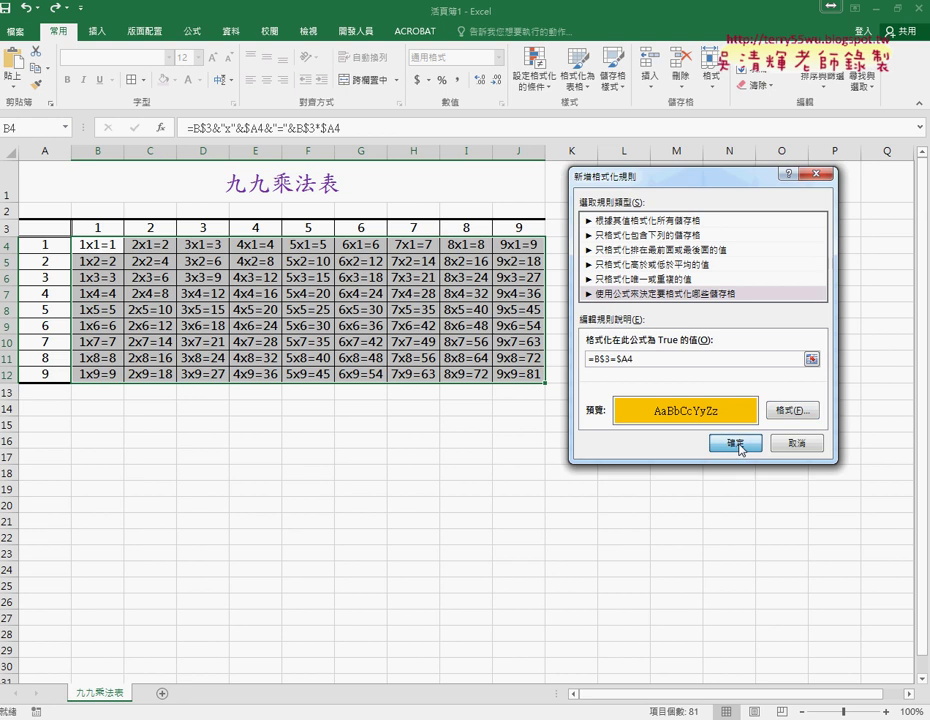
Step: Apply the =B$3=$A4 rule so the diagonal cells 1x1=1 through 9x9=81 fill orange
{"action": "left_click", "coordinate": [741, 447]}
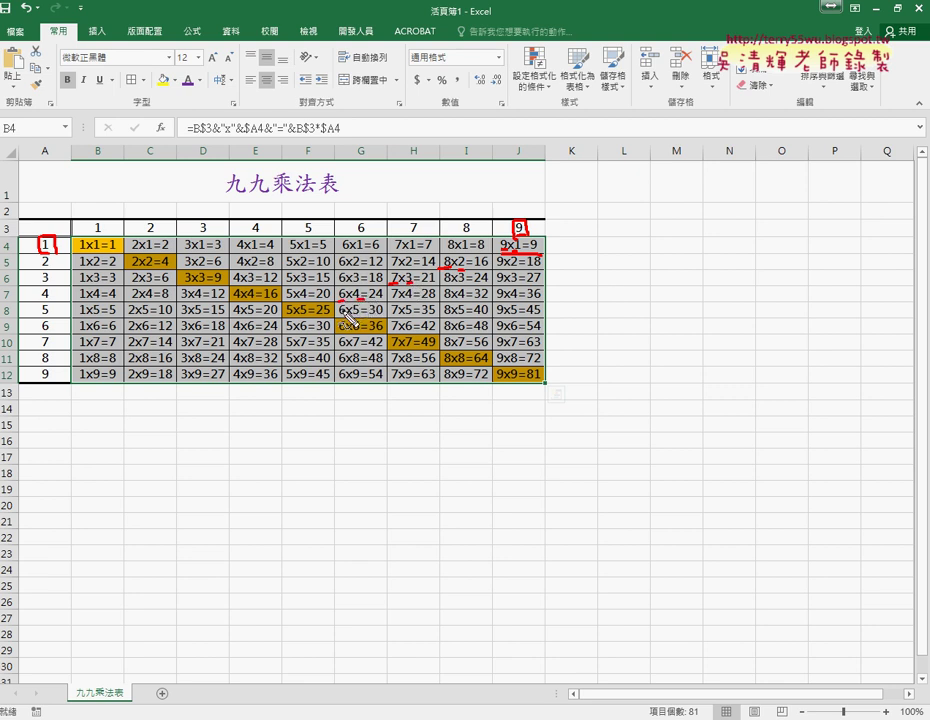
{"action": "key", "text": "Escape"}
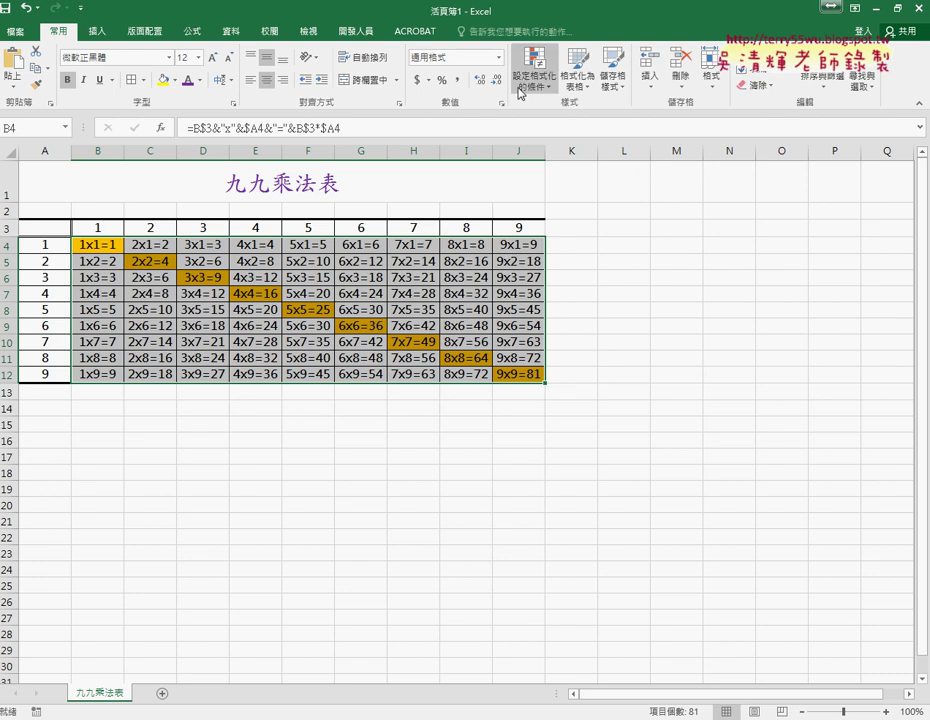
Step: Start a new formula-based conditional formatting rule with the formula =B$3+$A4=10
{"action": "left_click", "coordinate": [535, 65]}
{"action": "left_click", "coordinate": [580, 268]}
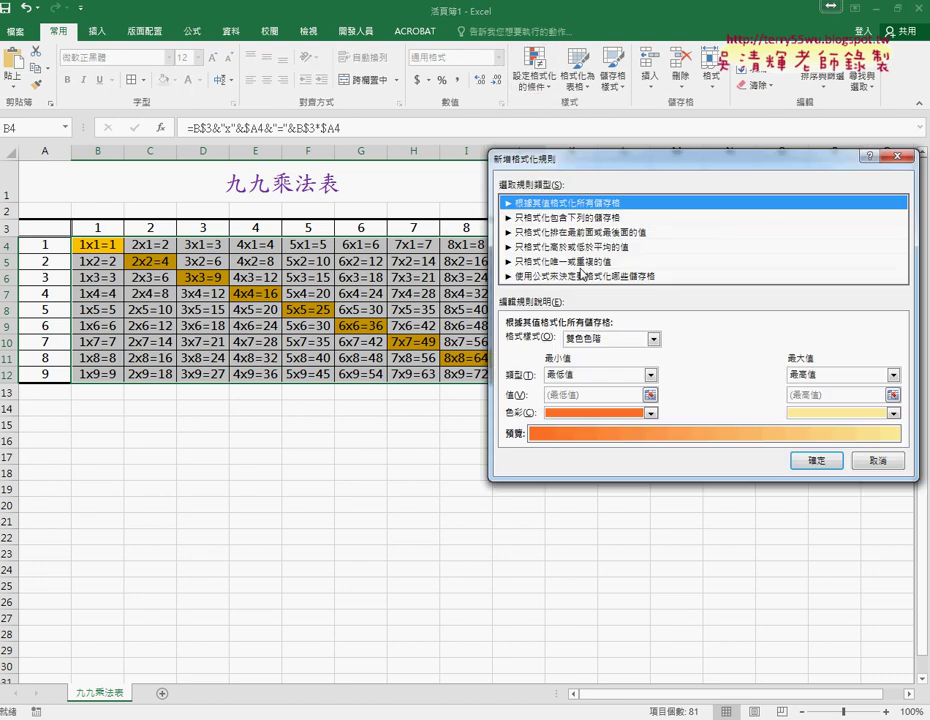
{"action": "left_click", "coordinate": [570, 276]}
{"action": "left_click", "coordinate": [567, 341]}
{"action": "type", "text": "="}
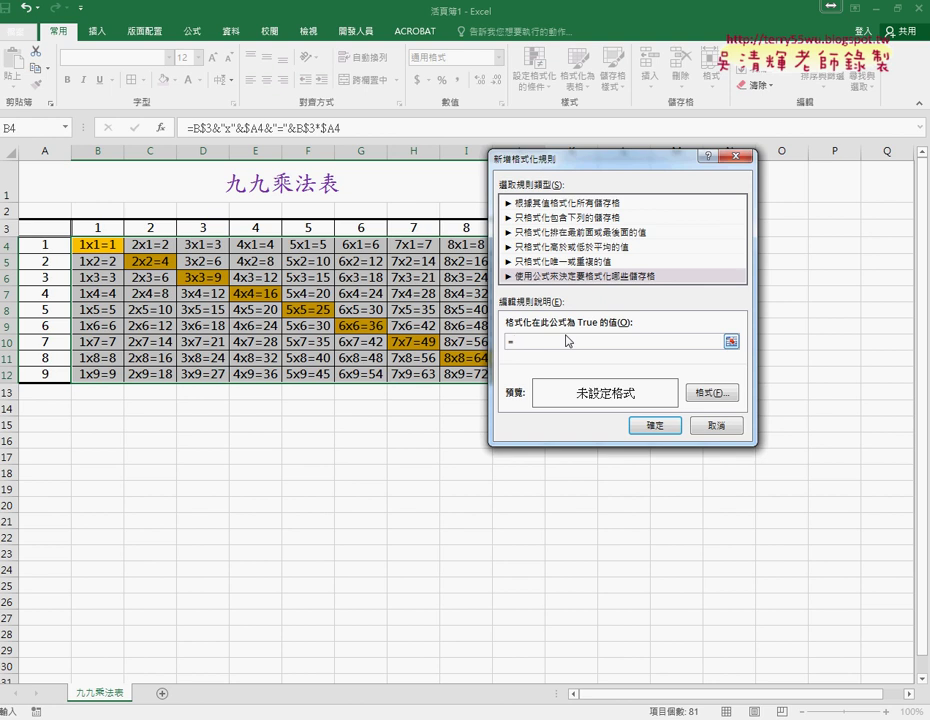
{"action": "left_click_drag", "start_coordinate": [567, 158], "coordinate": [677, 174]}
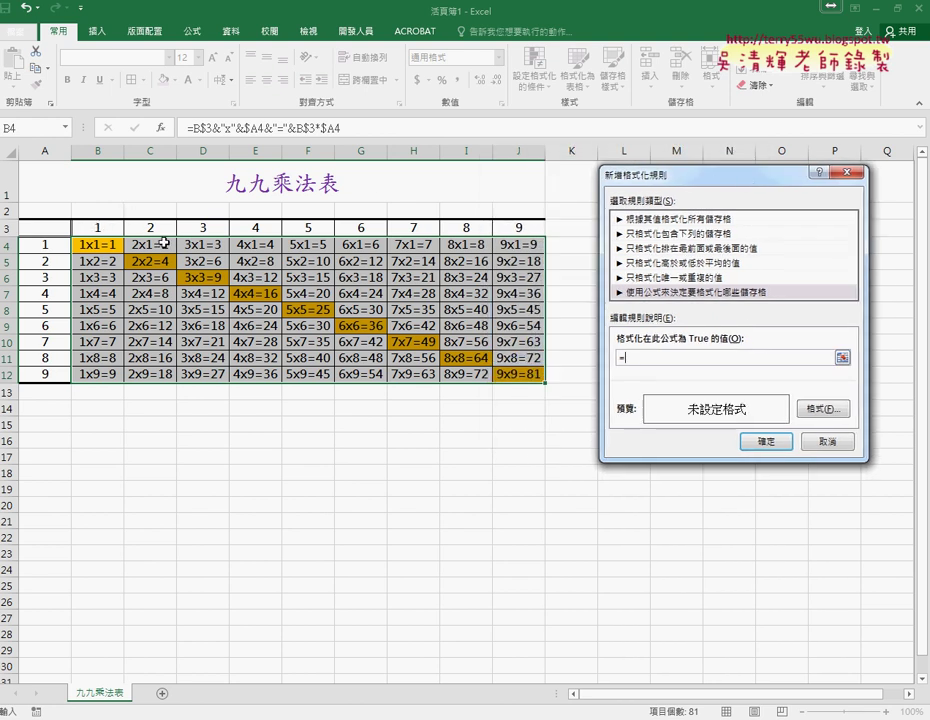
{"action": "type", "text": "B$3+$A4"}
{"action": "type", "text": "="}
{"action": "type", "text": "10"}
{"action": "type", "text": "$"}
{"action": "type", "text": "$"}
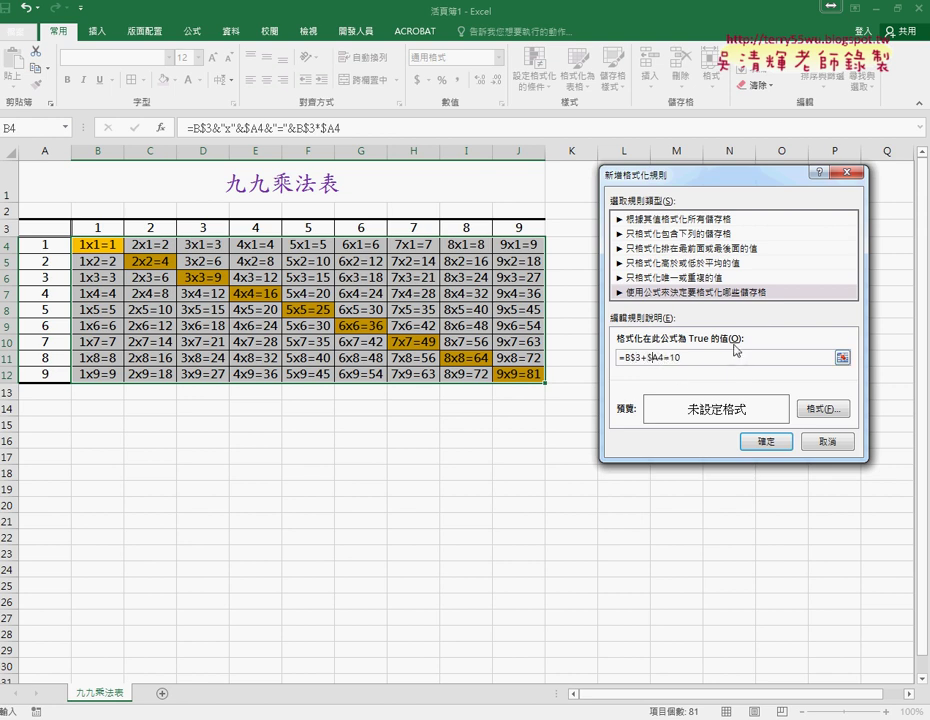
Step: Give the =B$3+$A4=10 rule a yellow fill and apply it to the table
{"action": "left_click", "coordinate": [824, 408]}
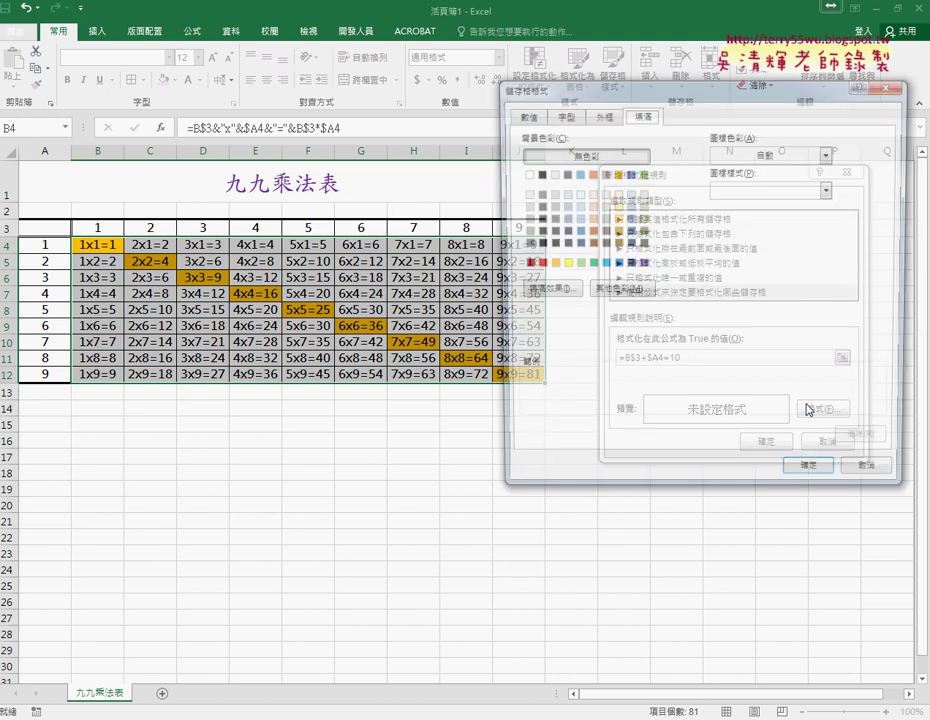
{"action": "left_click", "coordinate": [565, 264]}
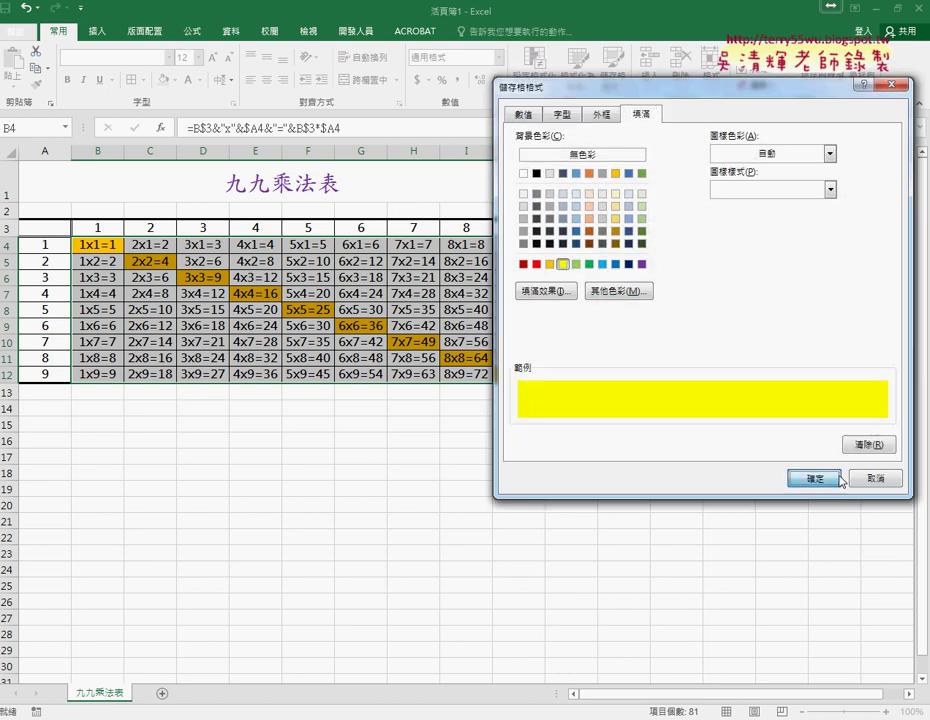
{"action": "left_click", "coordinate": [800, 478]}
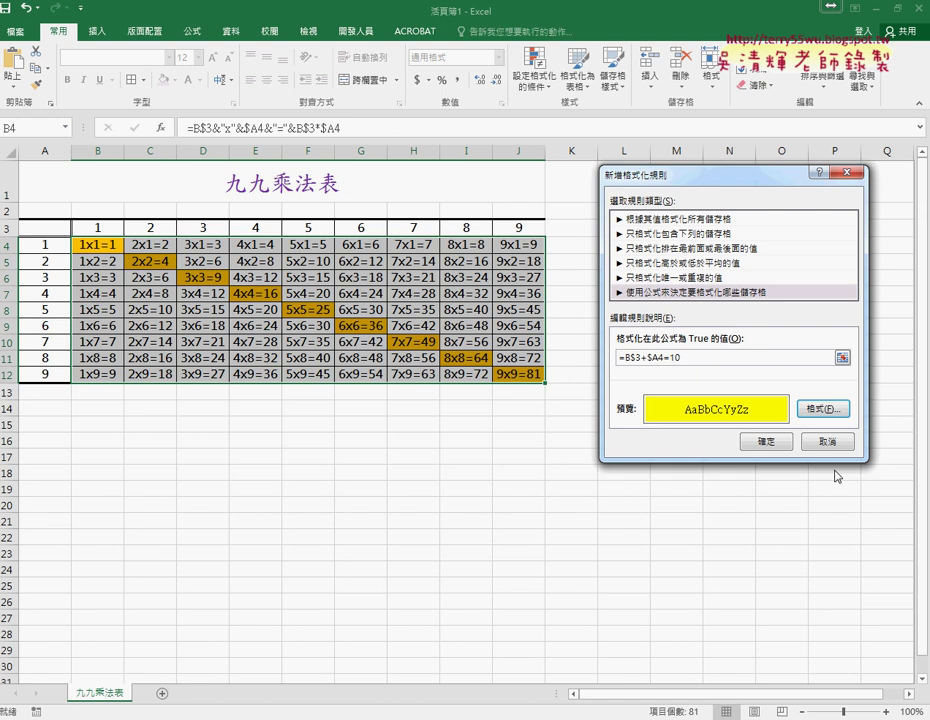
{"action": "left_click", "coordinate": [684, 358]}
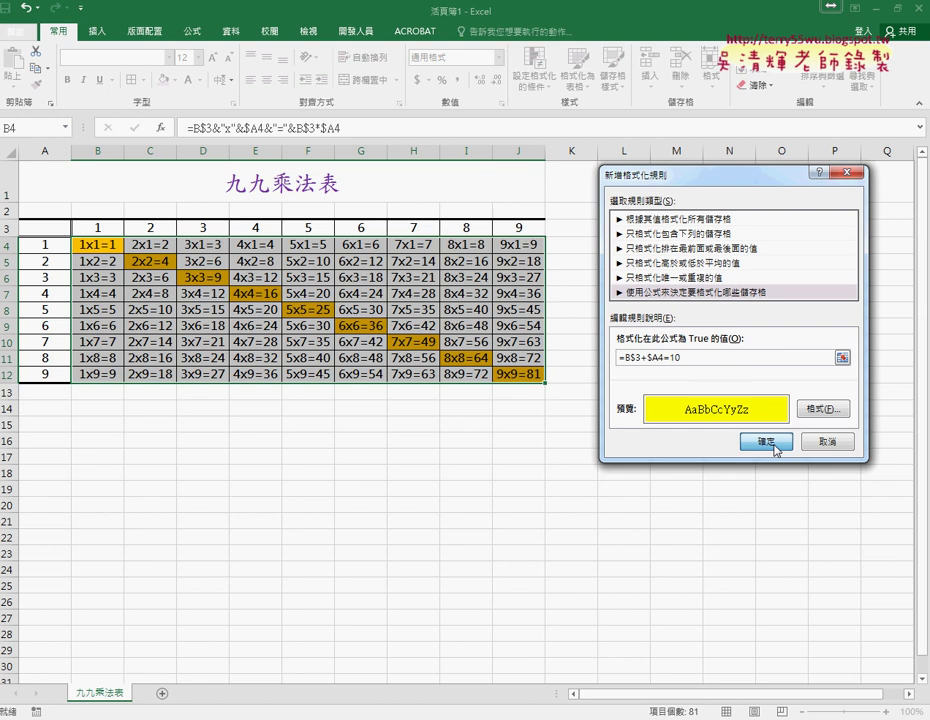
{"action": "left_click", "coordinate": [777, 450]}
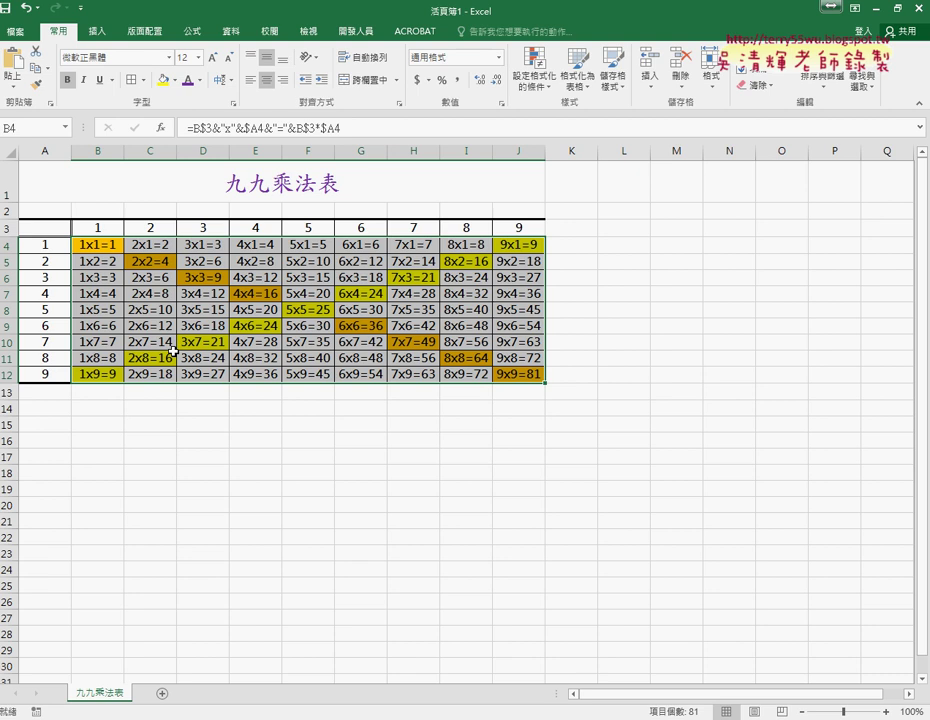
Step: Undo the =B$3+$A4=10 yellow rule so only the orange 1x1–9x9 diagonal remains
{"action": "key", "text": "ctrl+z"}
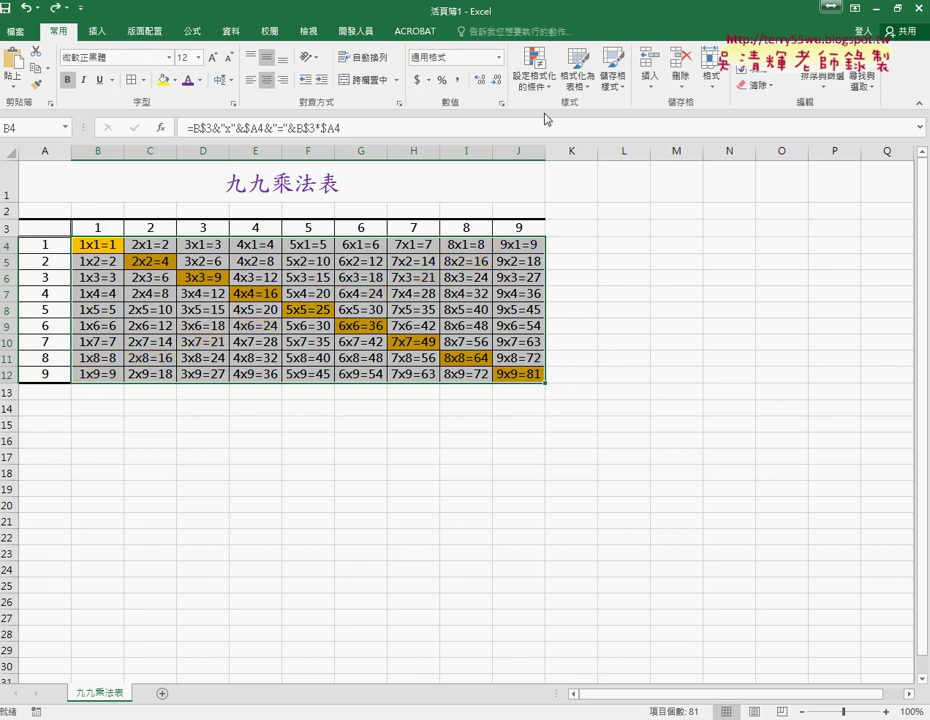
{"action": "left_click", "coordinate": [535, 70]}
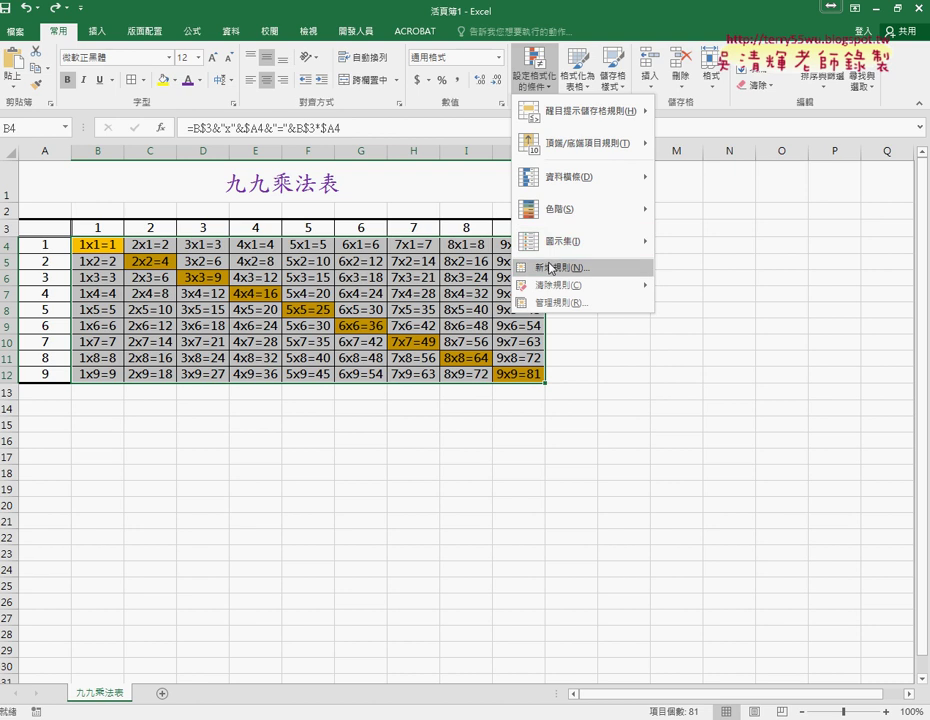
Step: Open the =B$3=$A4 orange rule from Manage Rules in the Edit Formatting Rule dialog
{"action": "left_click", "coordinate": [545, 302]}
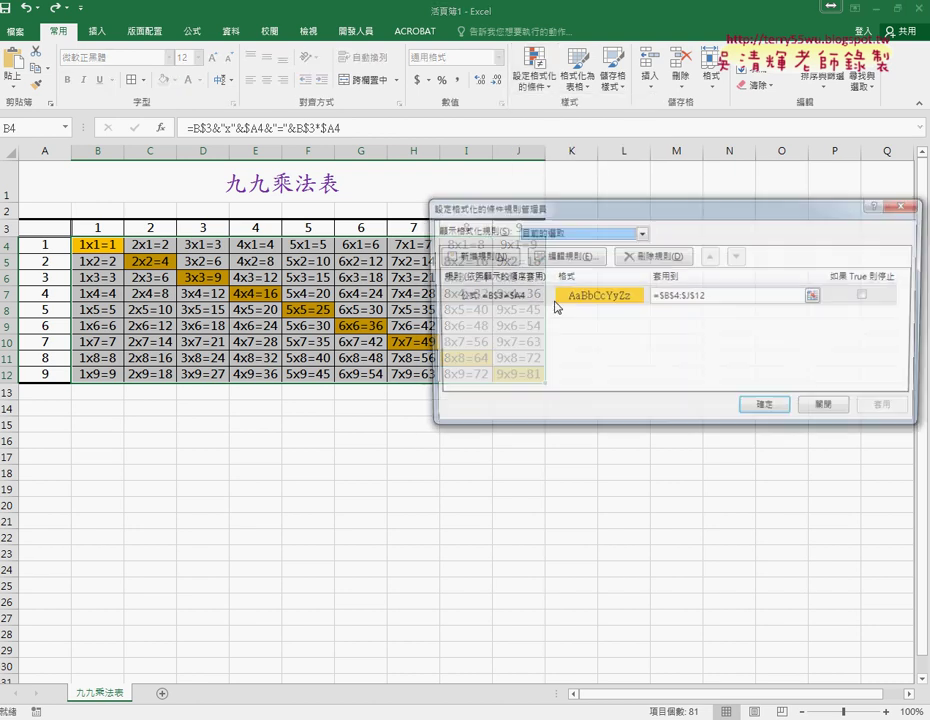
{"action": "left_click", "coordinate": [491, 302]}
{"action": "double_click", "coordinate": [491, 302]}
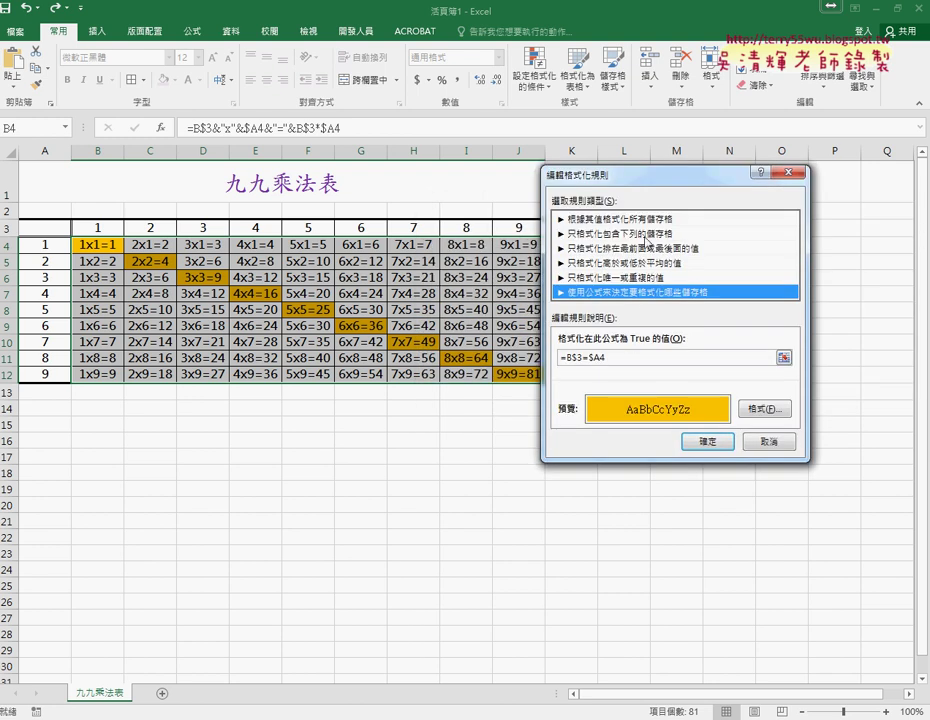
{"action": "left_click_drag", "start_coordinate": [640, 183], "coordinate": [652, 179]}
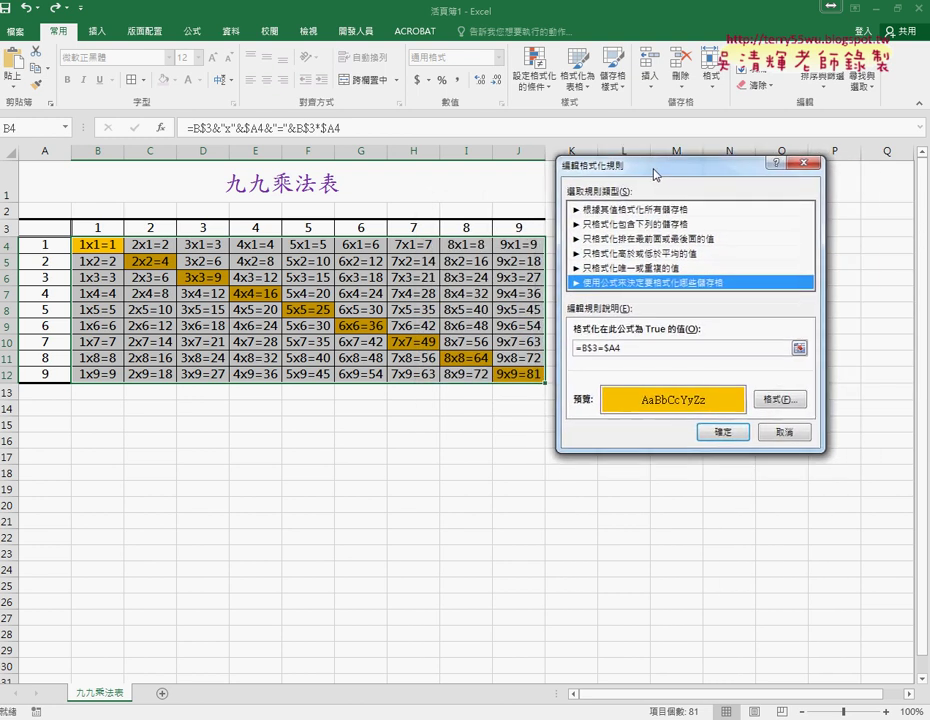